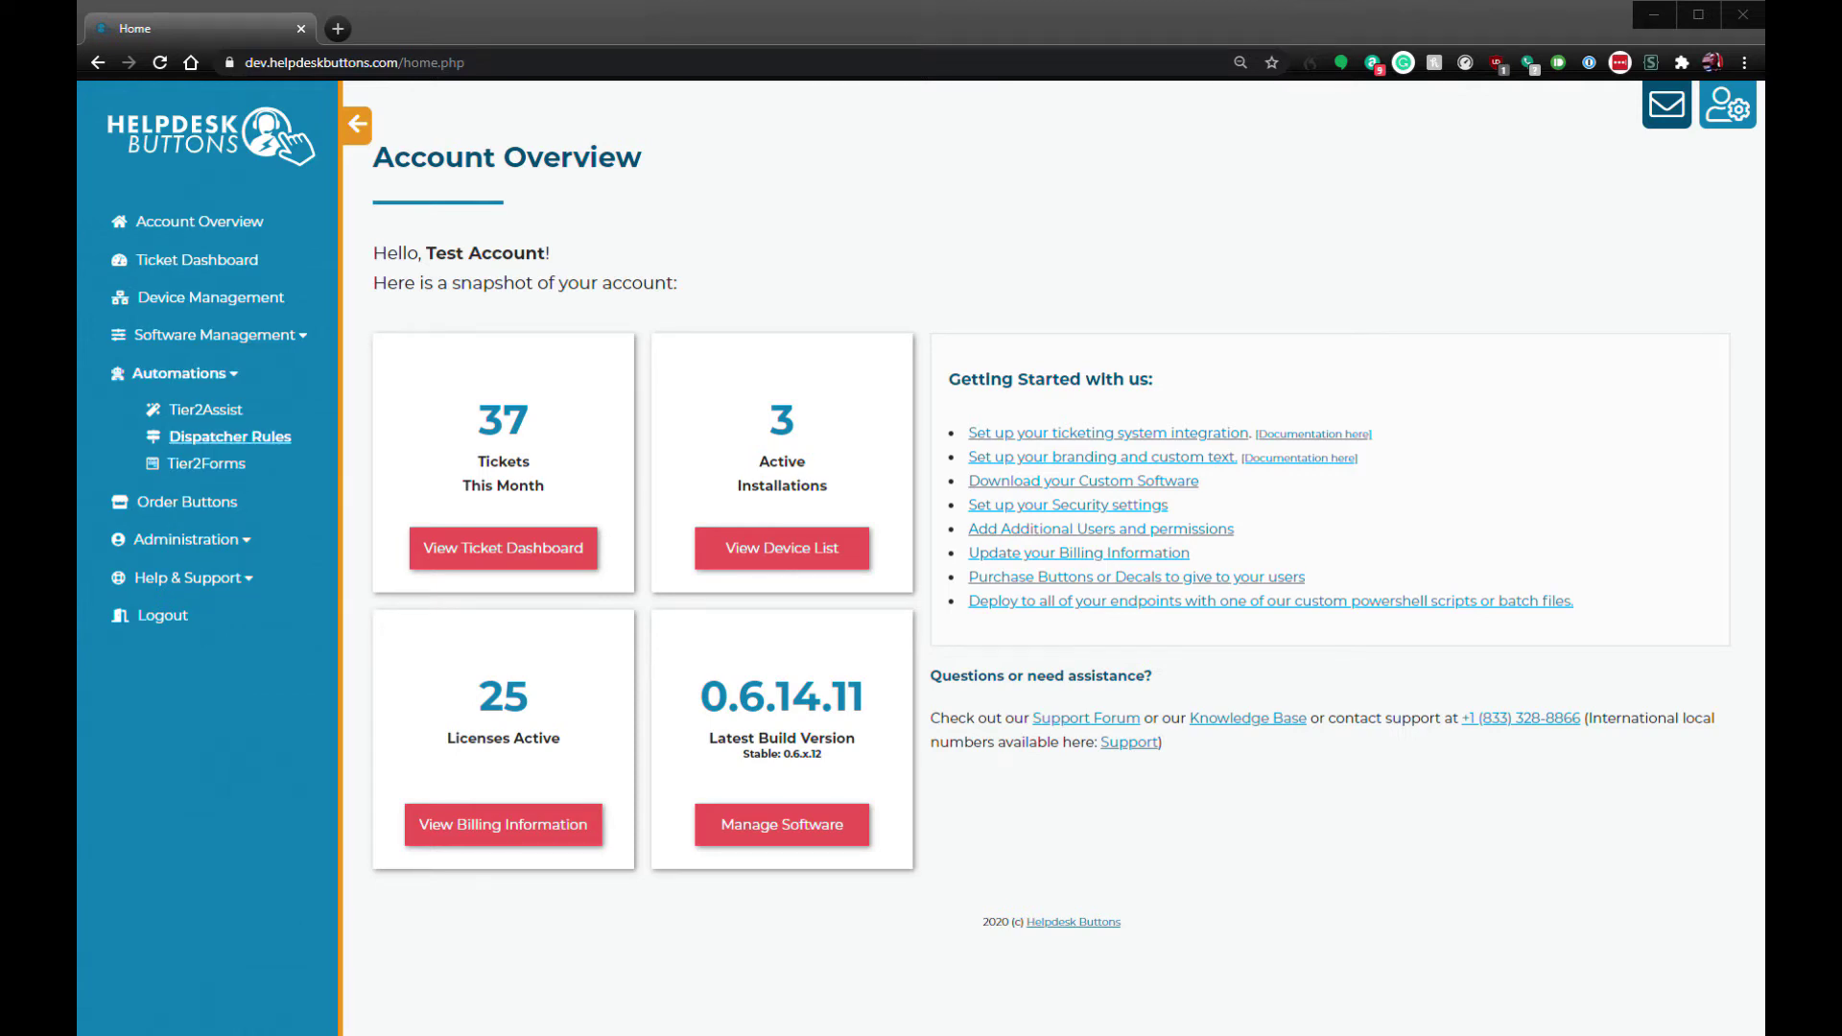
Step: Open the Dispatcher Rules, Tier2Forms and Tier2Assist pages, each in its own background browser tab
middle_click(230, 437)
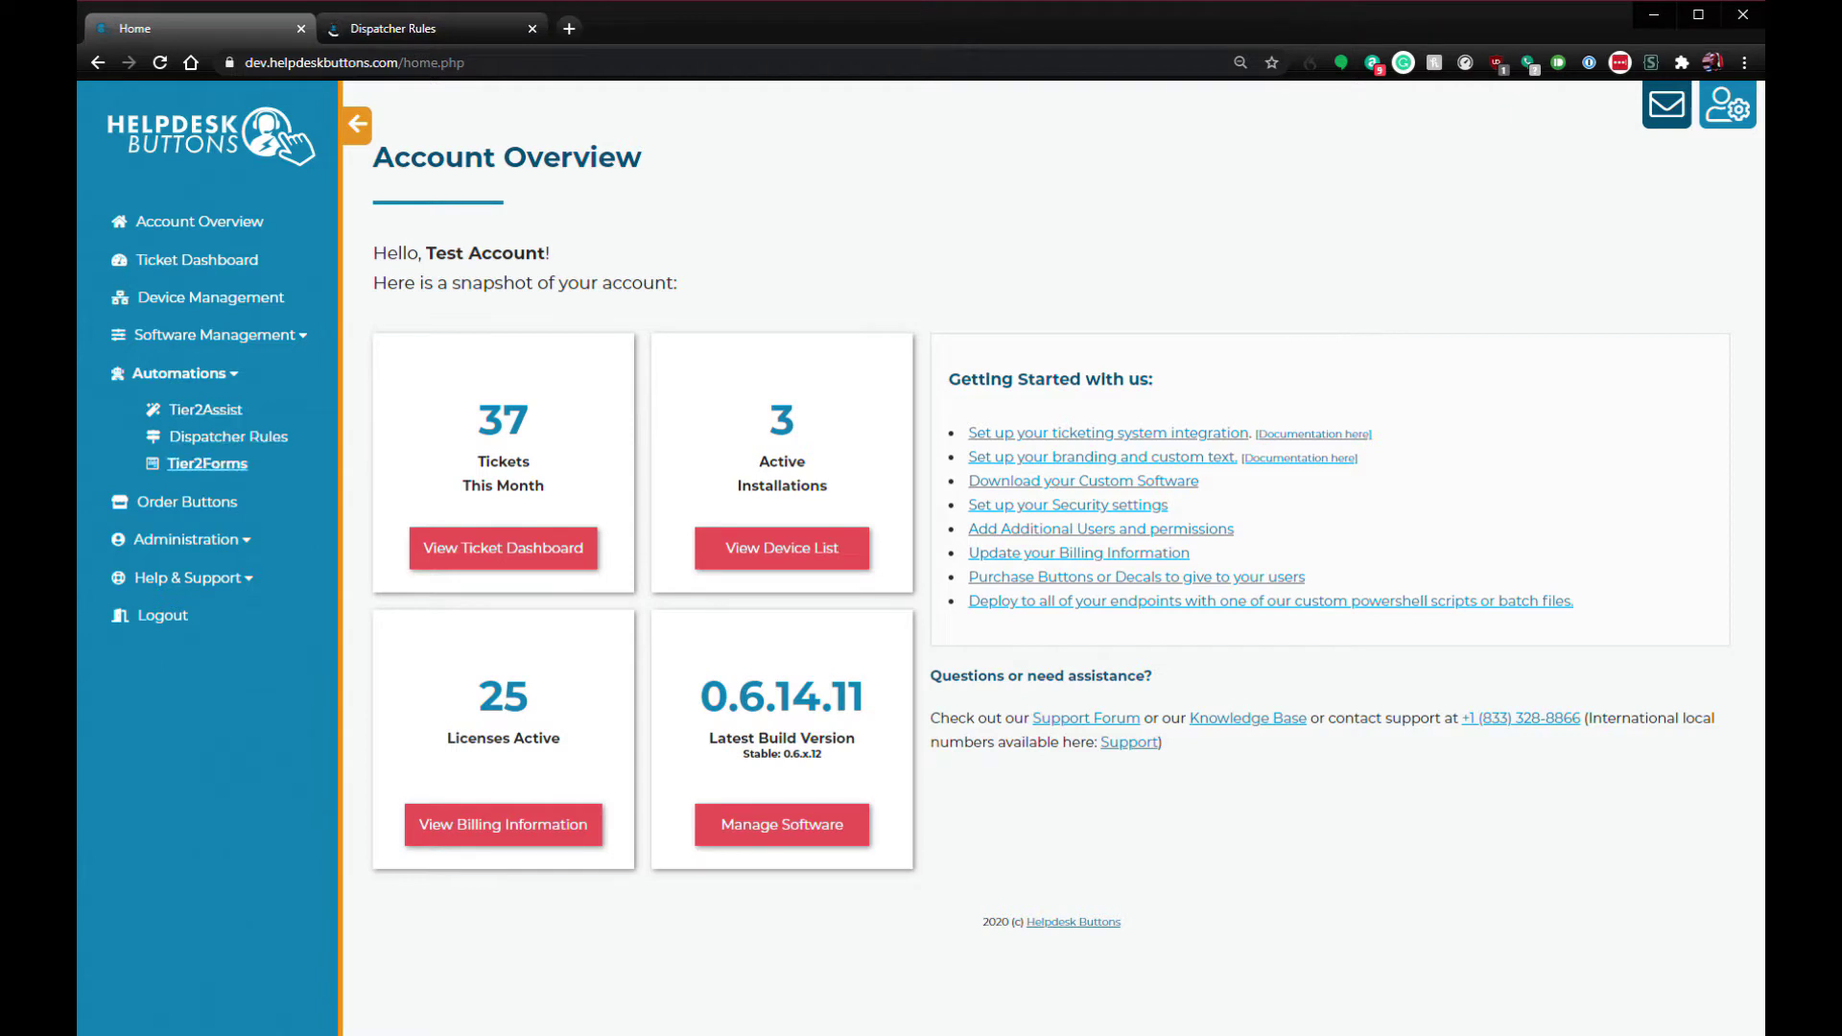
middle_click(207, 463)
middle_click(205, 410)
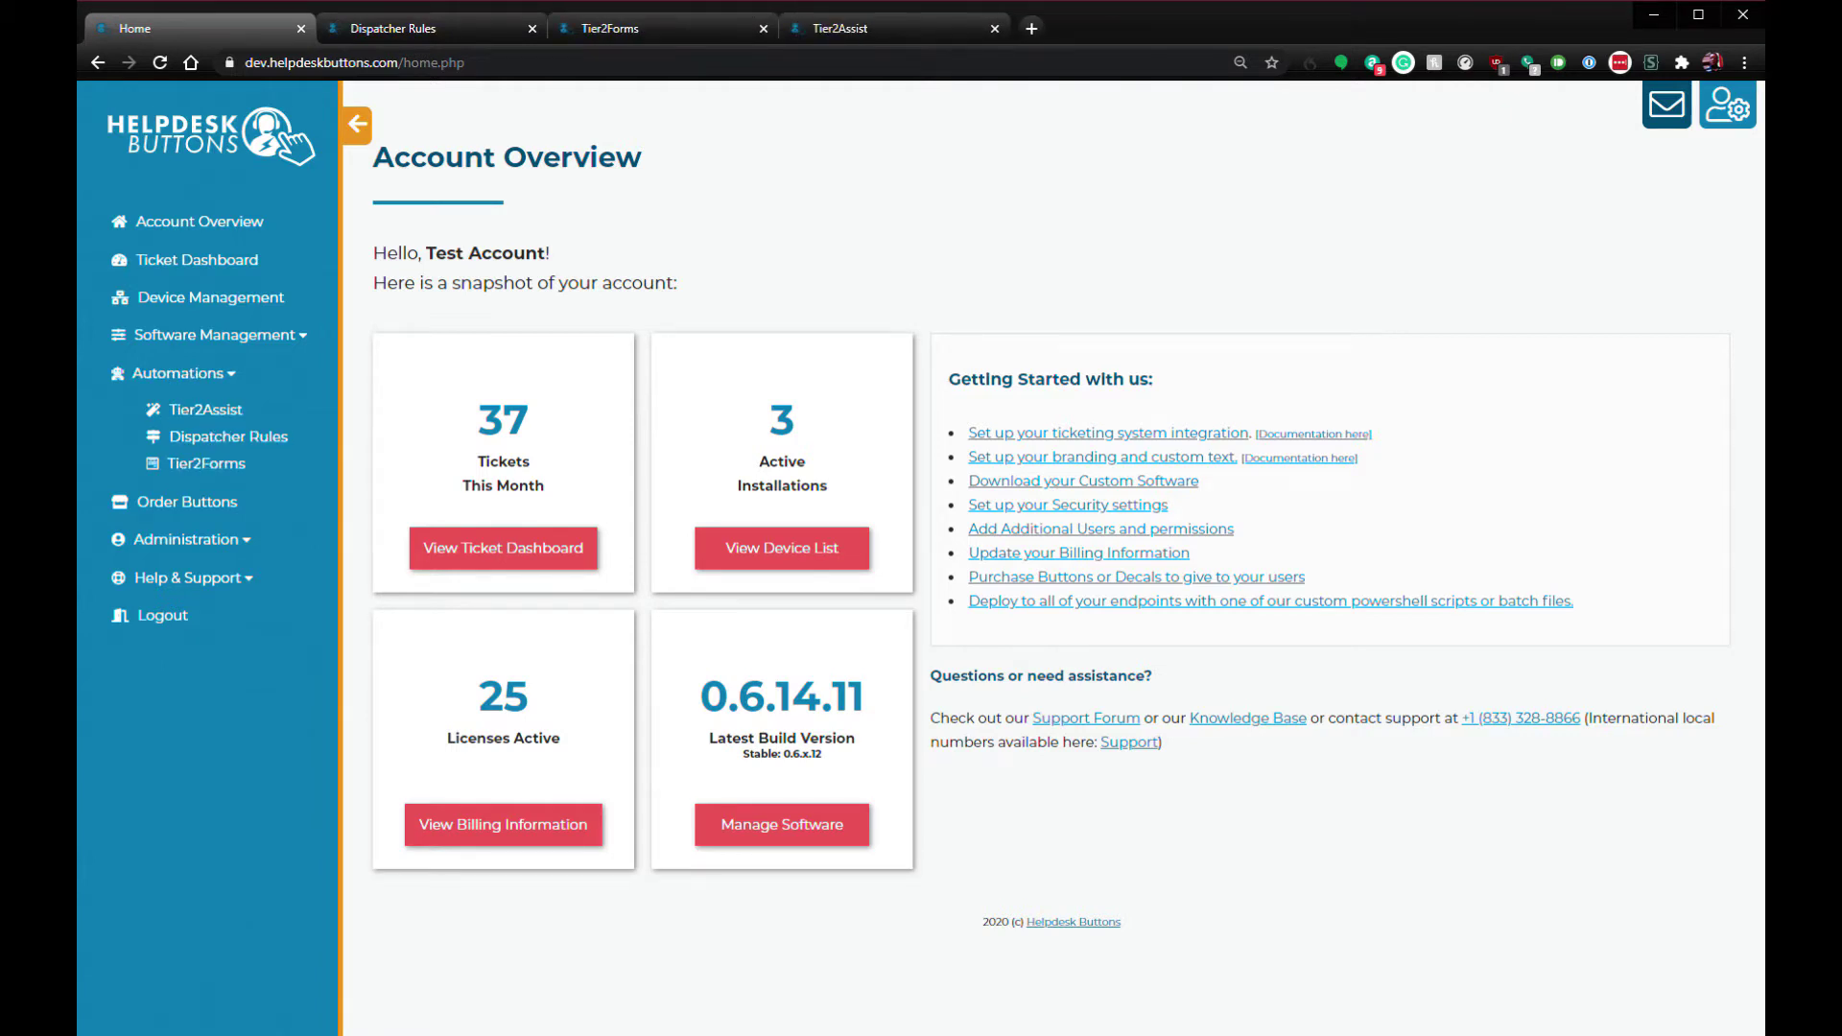
Step: Open the documentation linked on the Dispatcher Rules page in a new tab and bring it into view
key("ctrl+Tab")
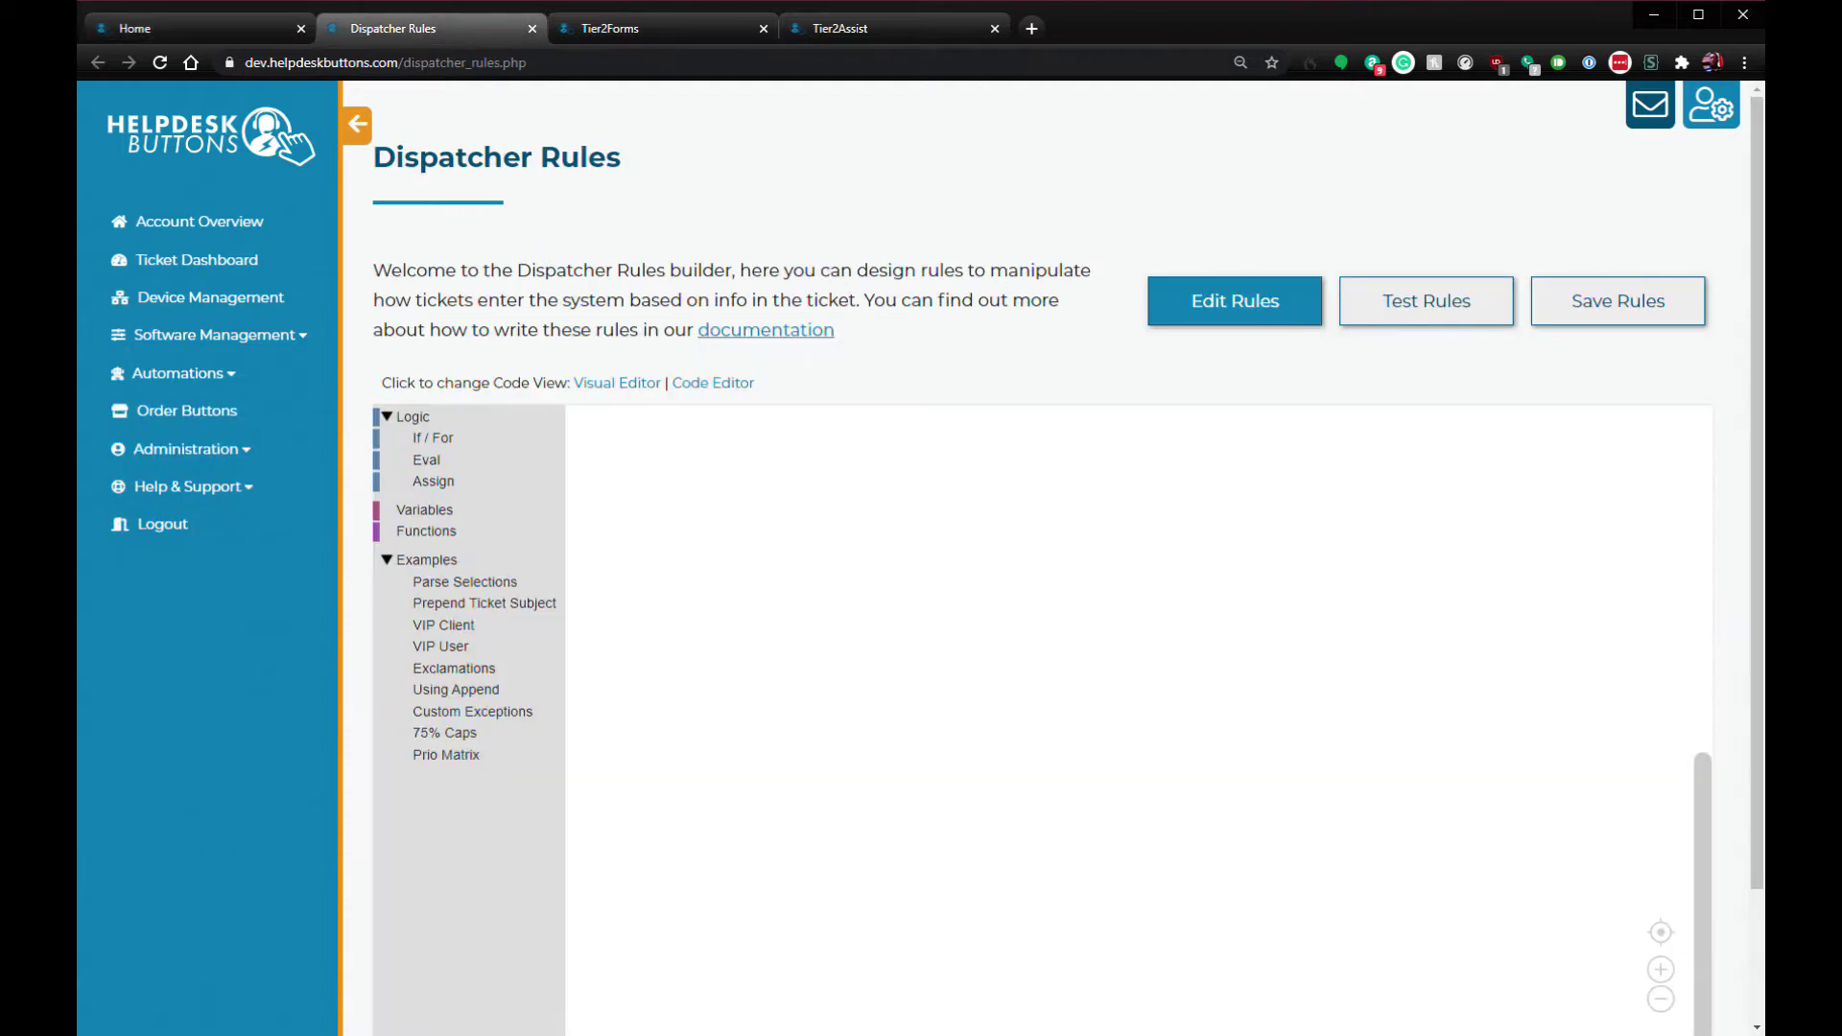
middle_click(765, 329)
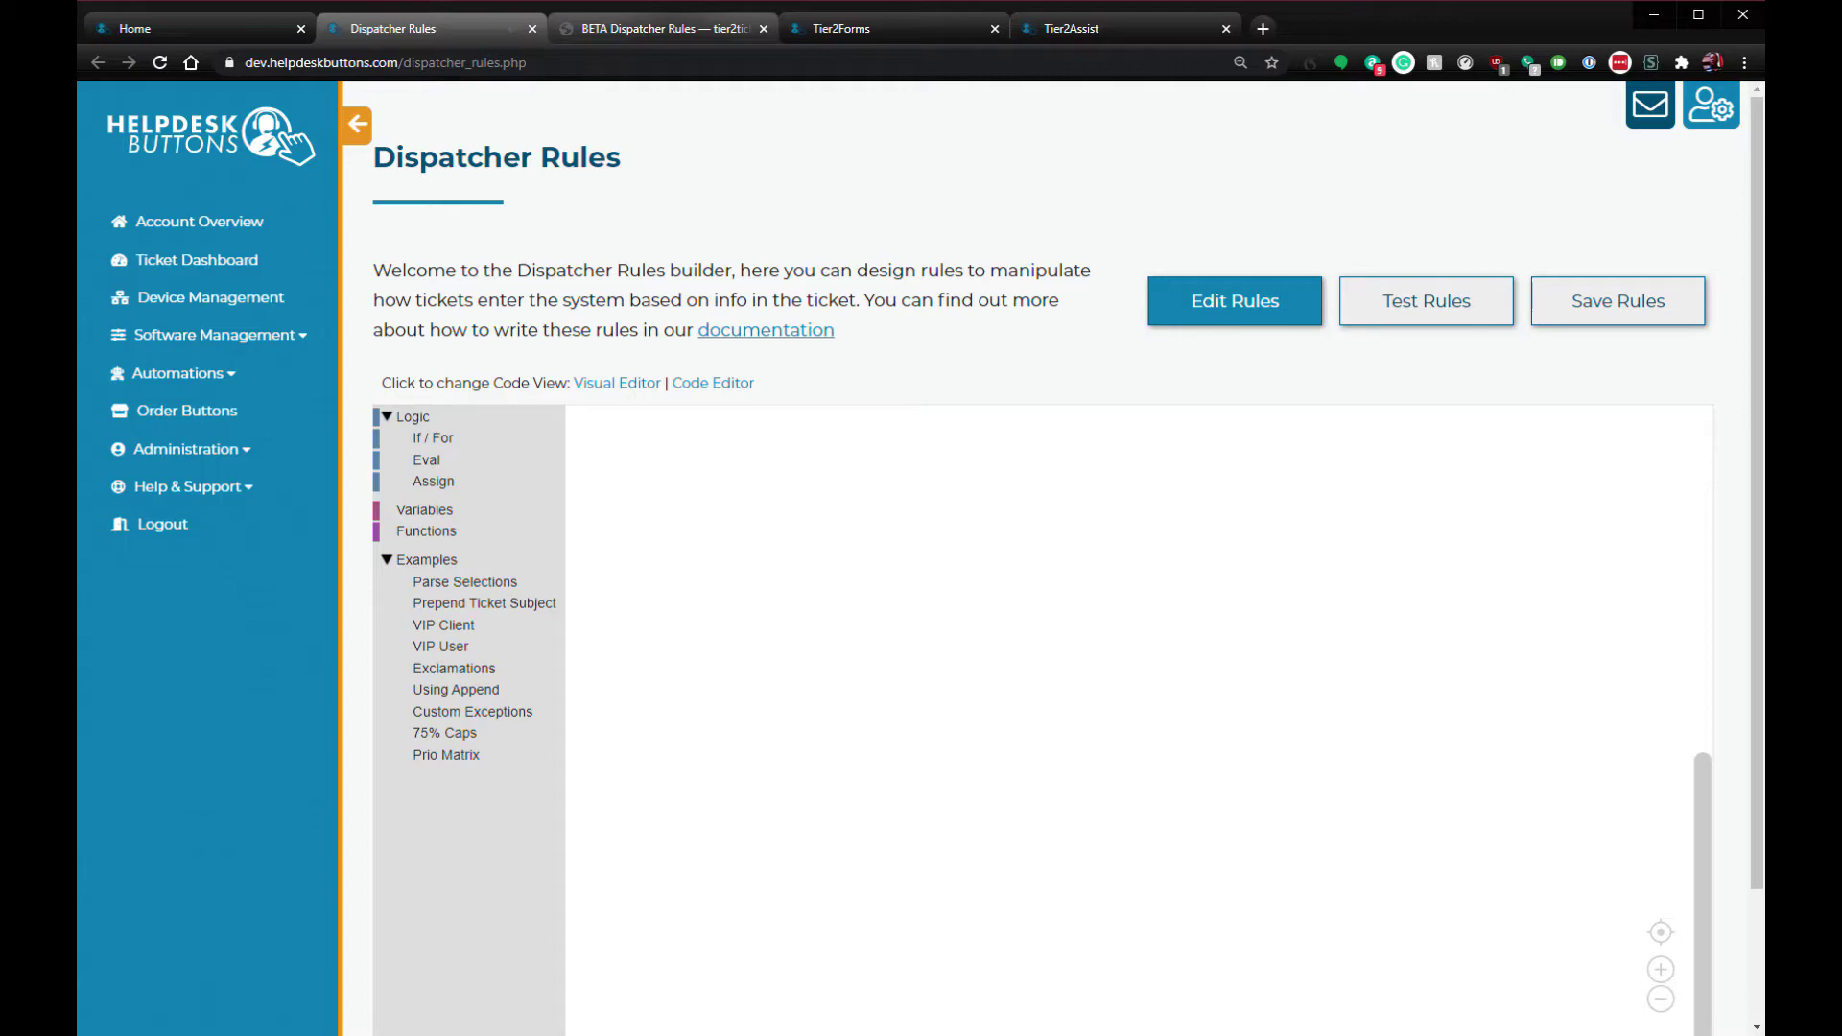
key("ctrl+Tab")
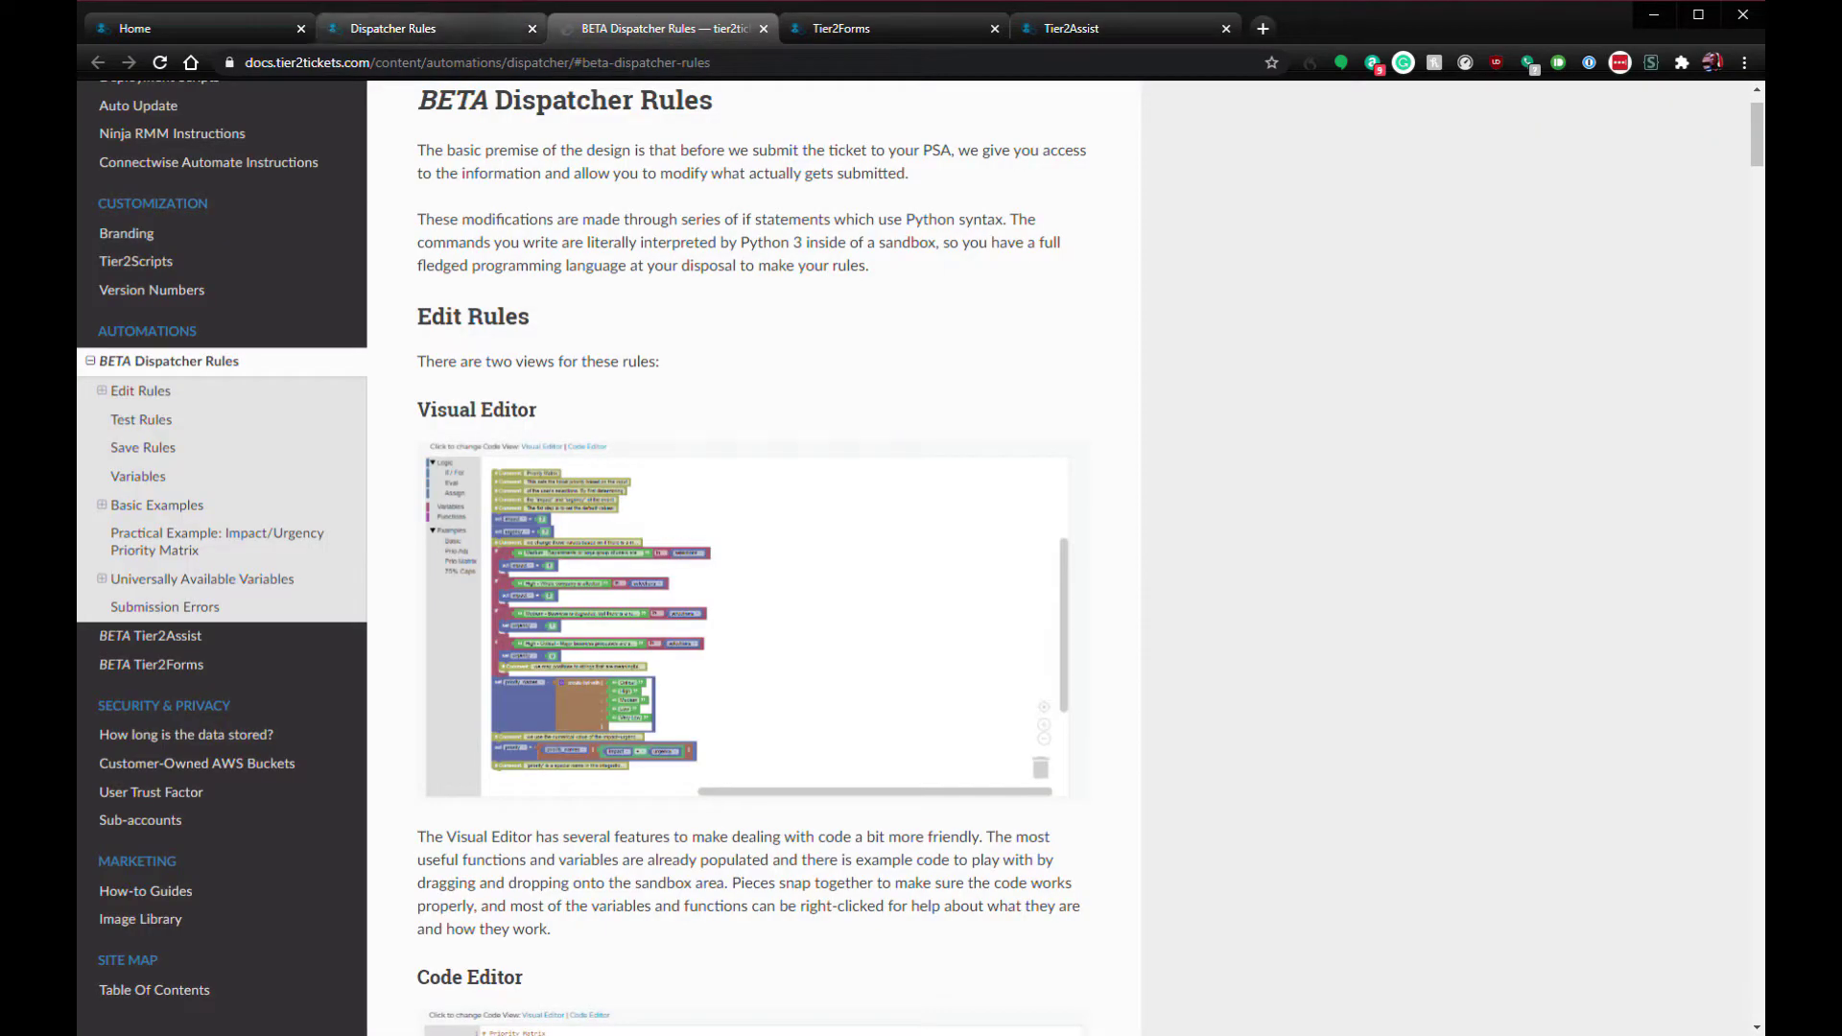
Step: Examine the Dispatcher Rules documentation, especially the sections on the Visual Editor and the Code Editor
left_click_drag(1757, 134, 1757, 565)
scroll(754, 557, "down", 20)
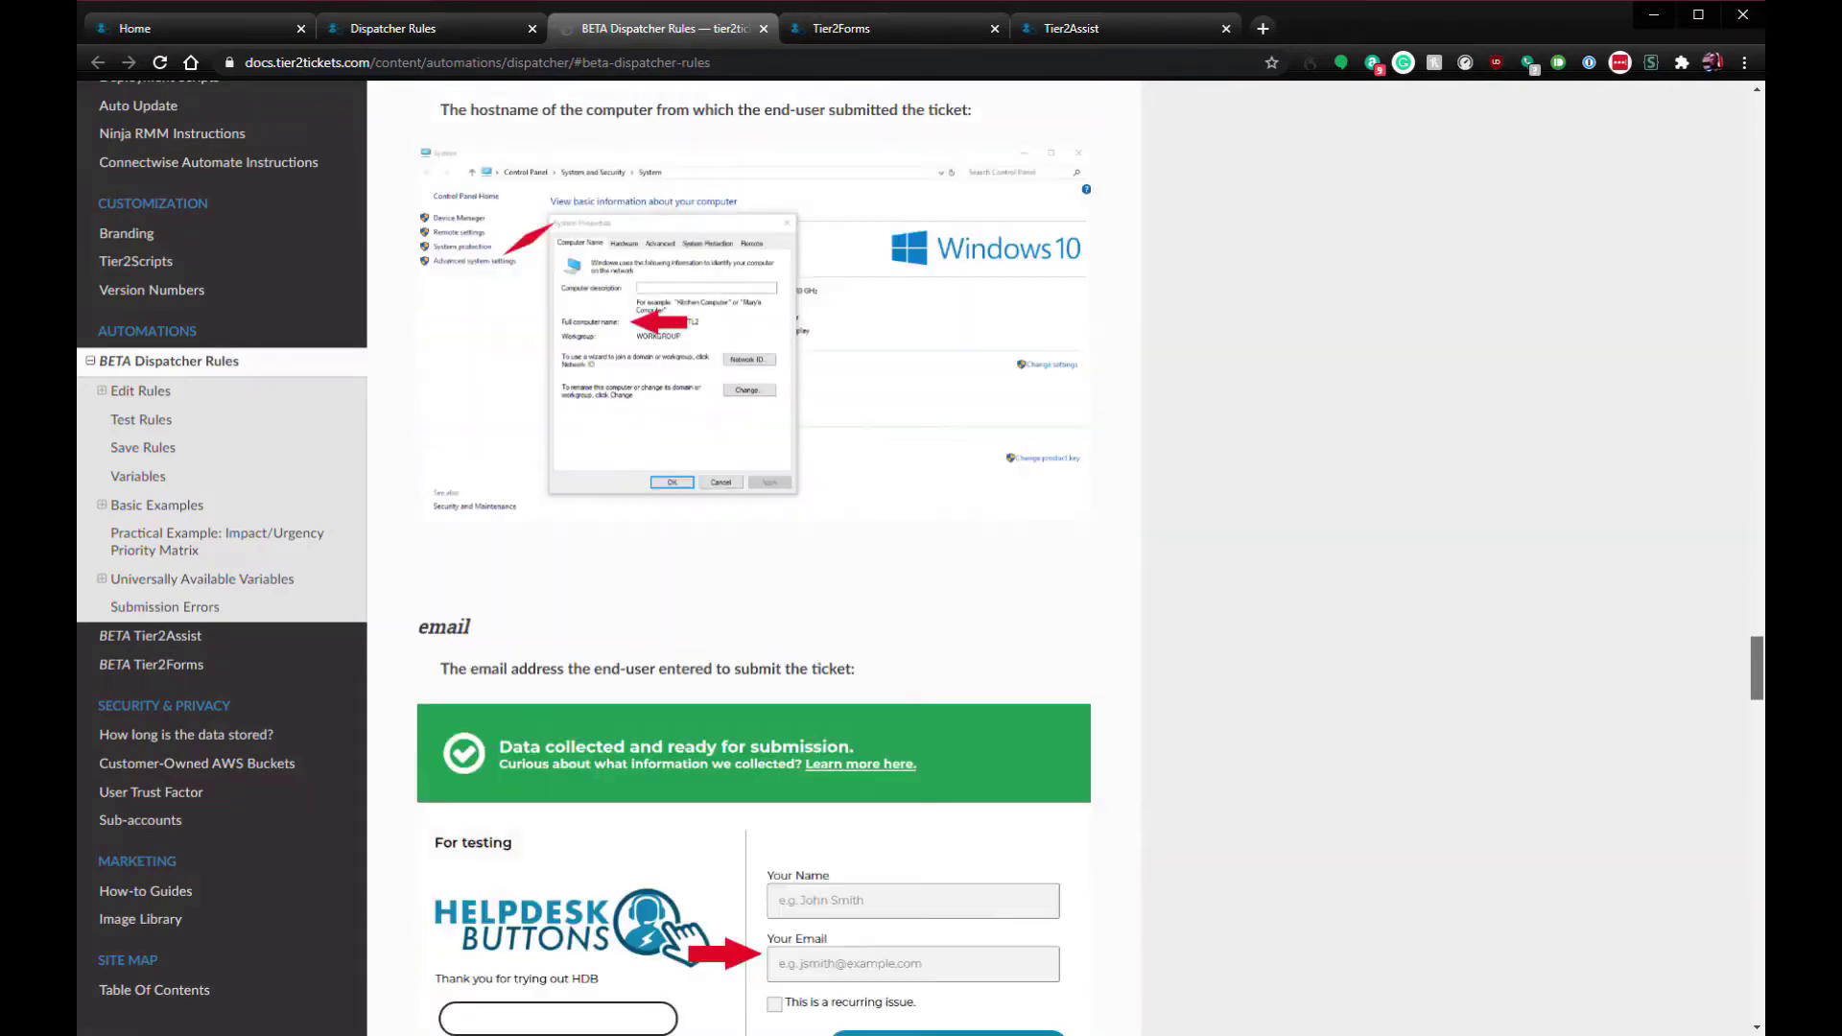
scroll(754, 557, "up", 20)
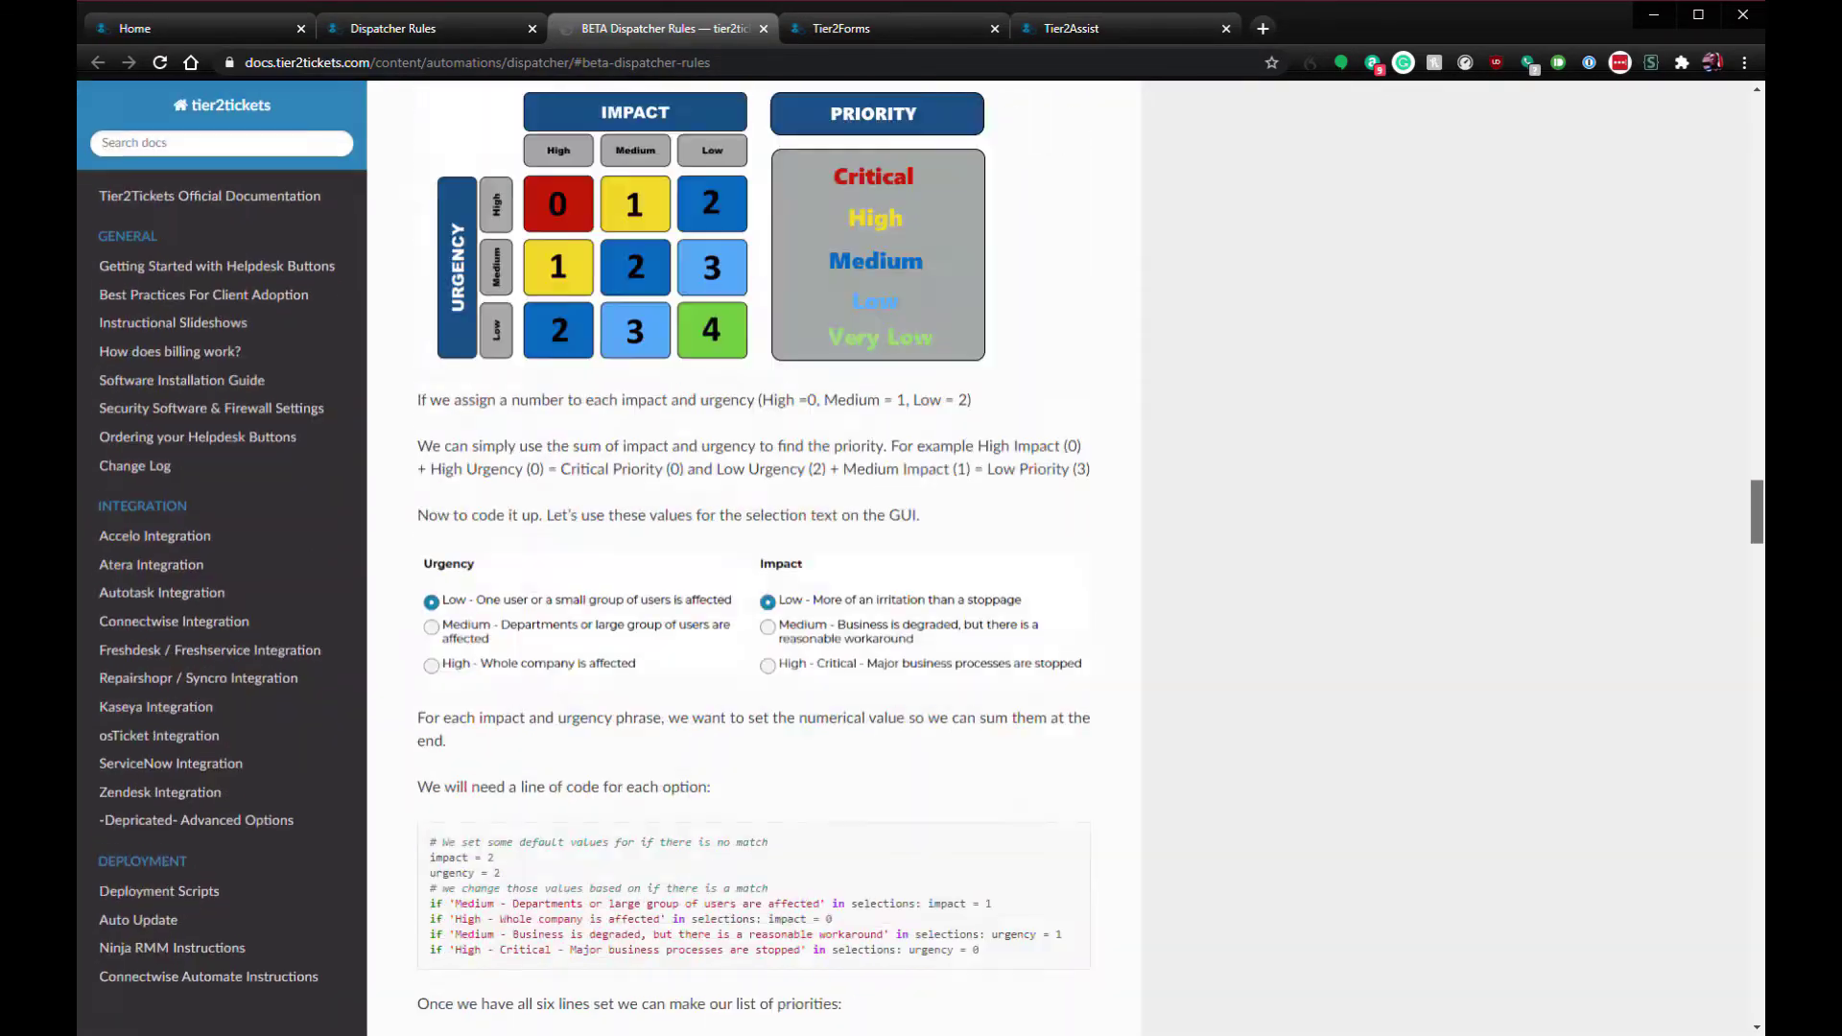
scroll(754, 557, "up", 5)
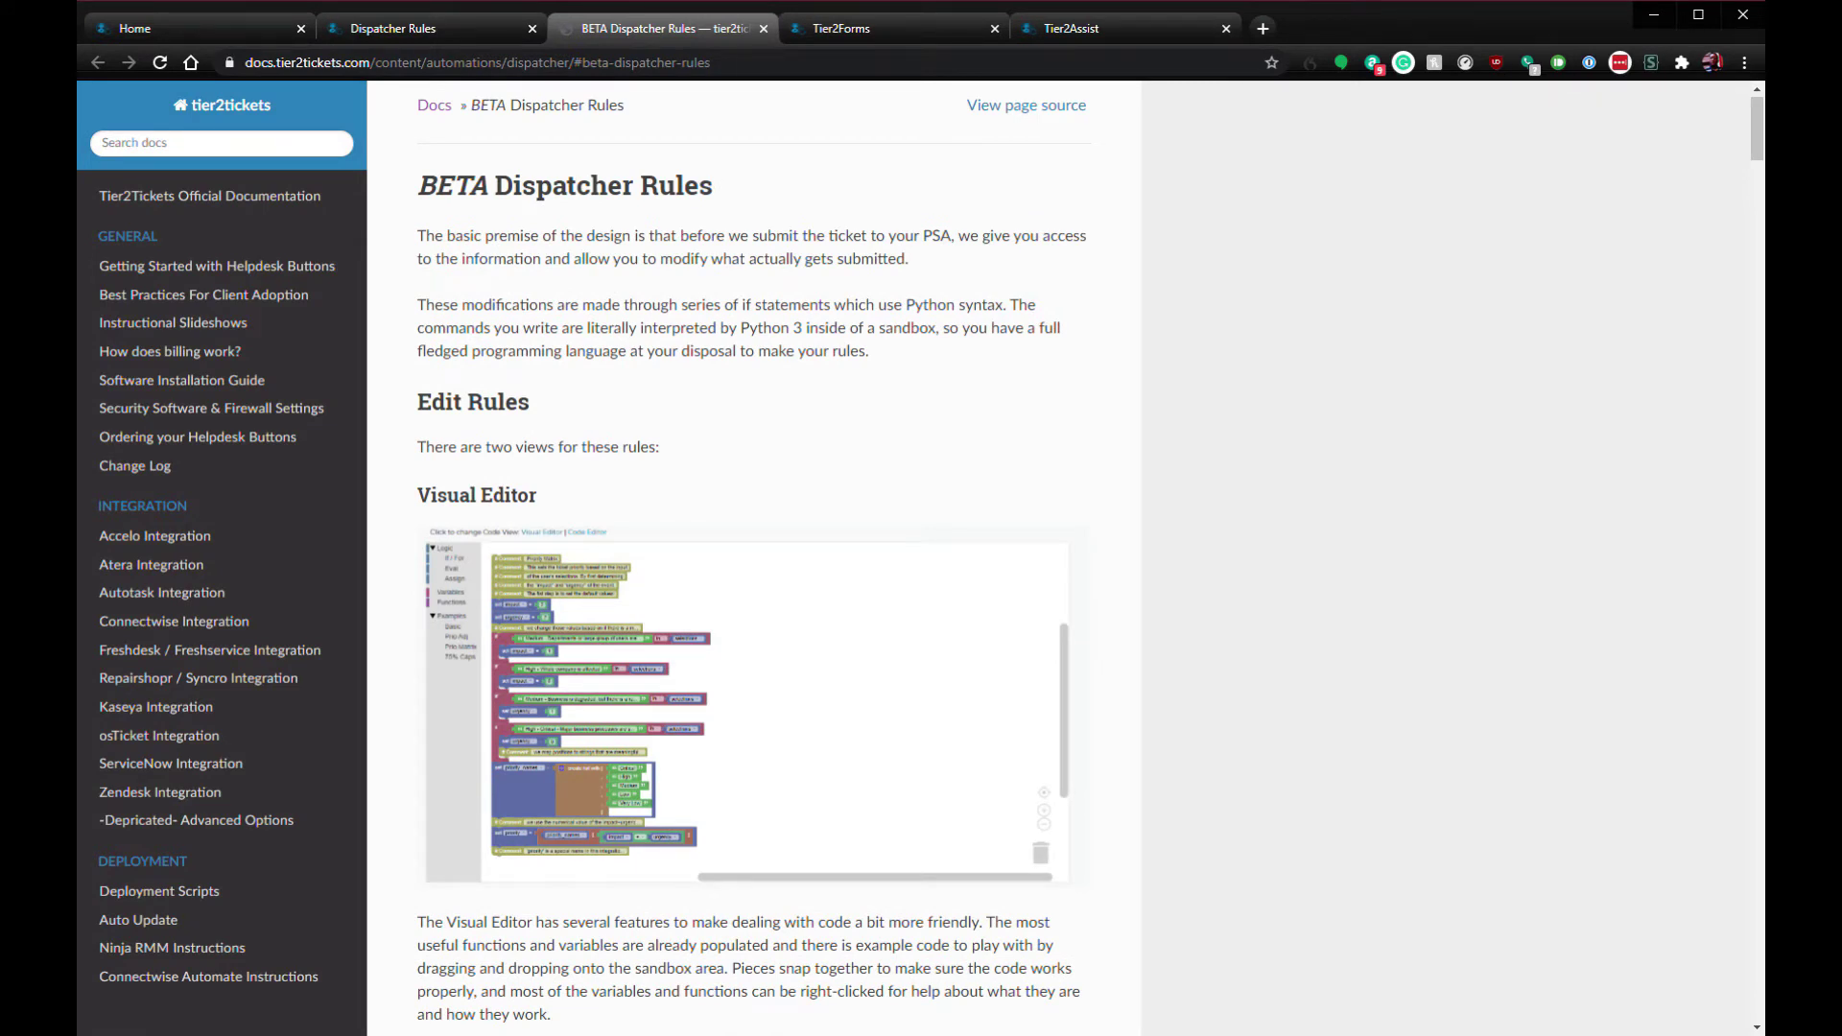
scroll(754, 556, "down", 1)
scroll(754, 557, "down", 1)
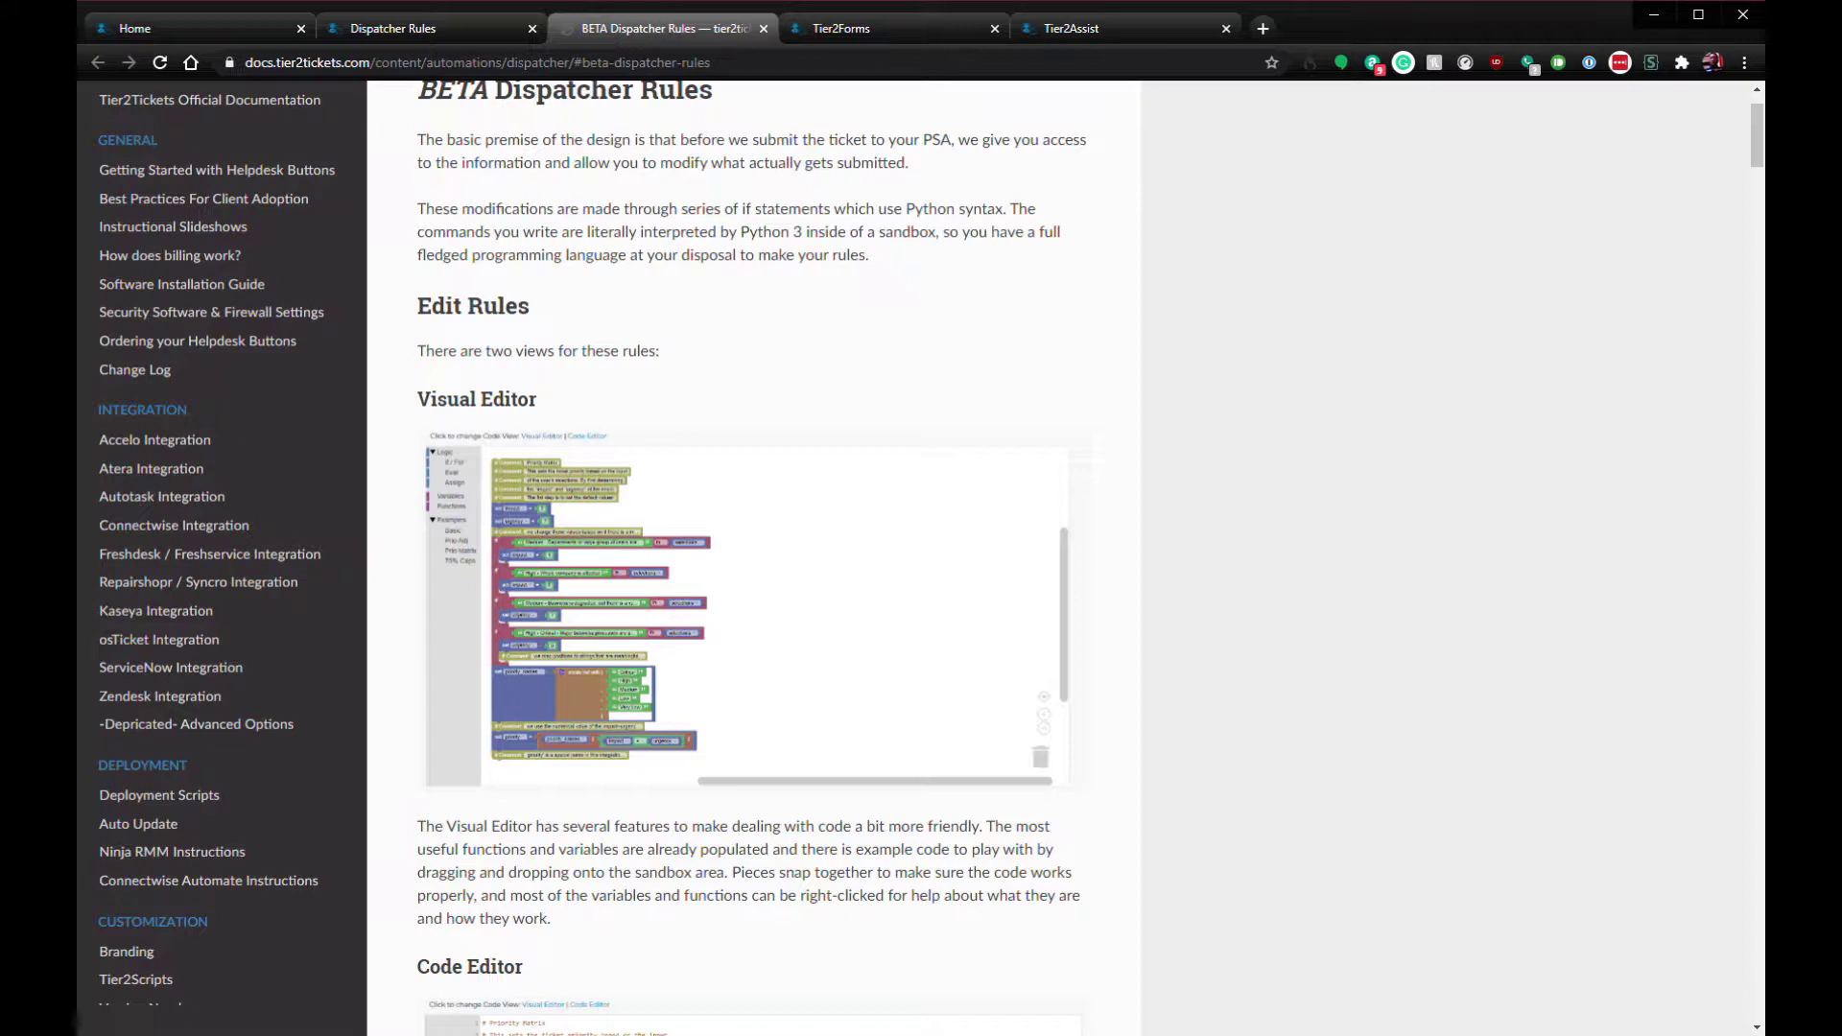
scroll(754, 557, "down", 3)
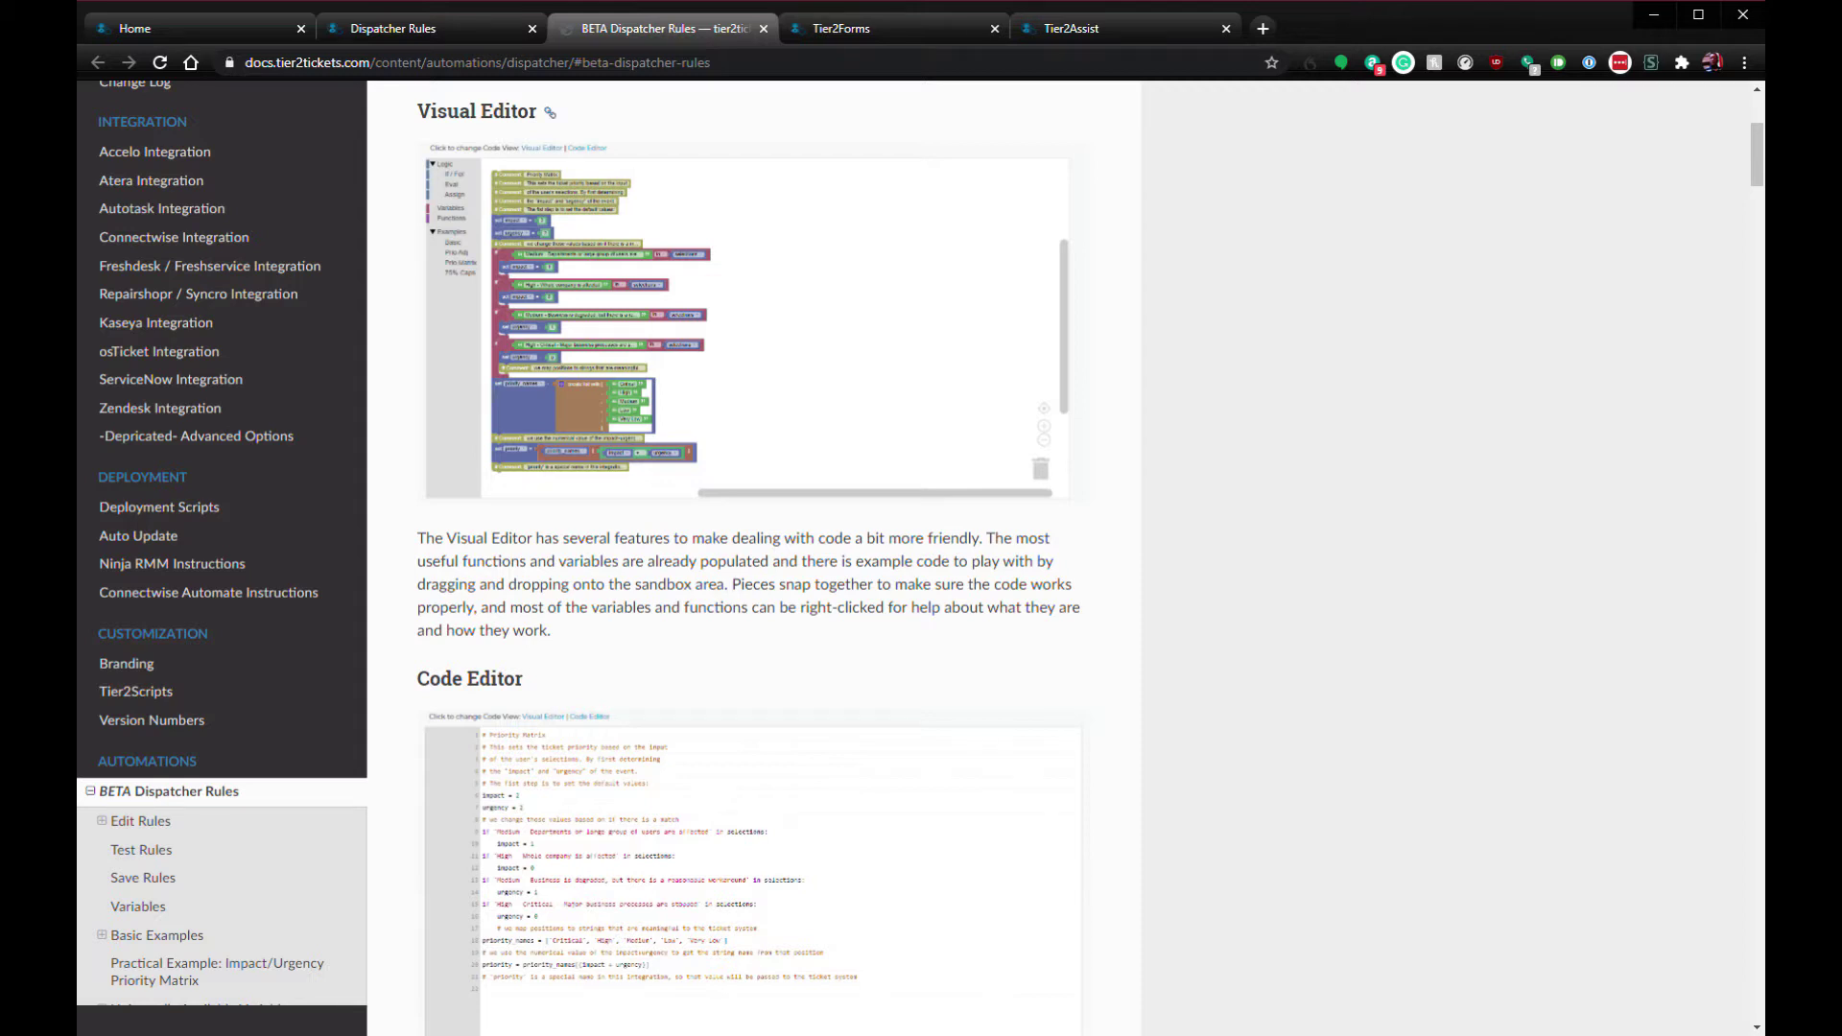
left_click_drag(537, 111, 418, 110)
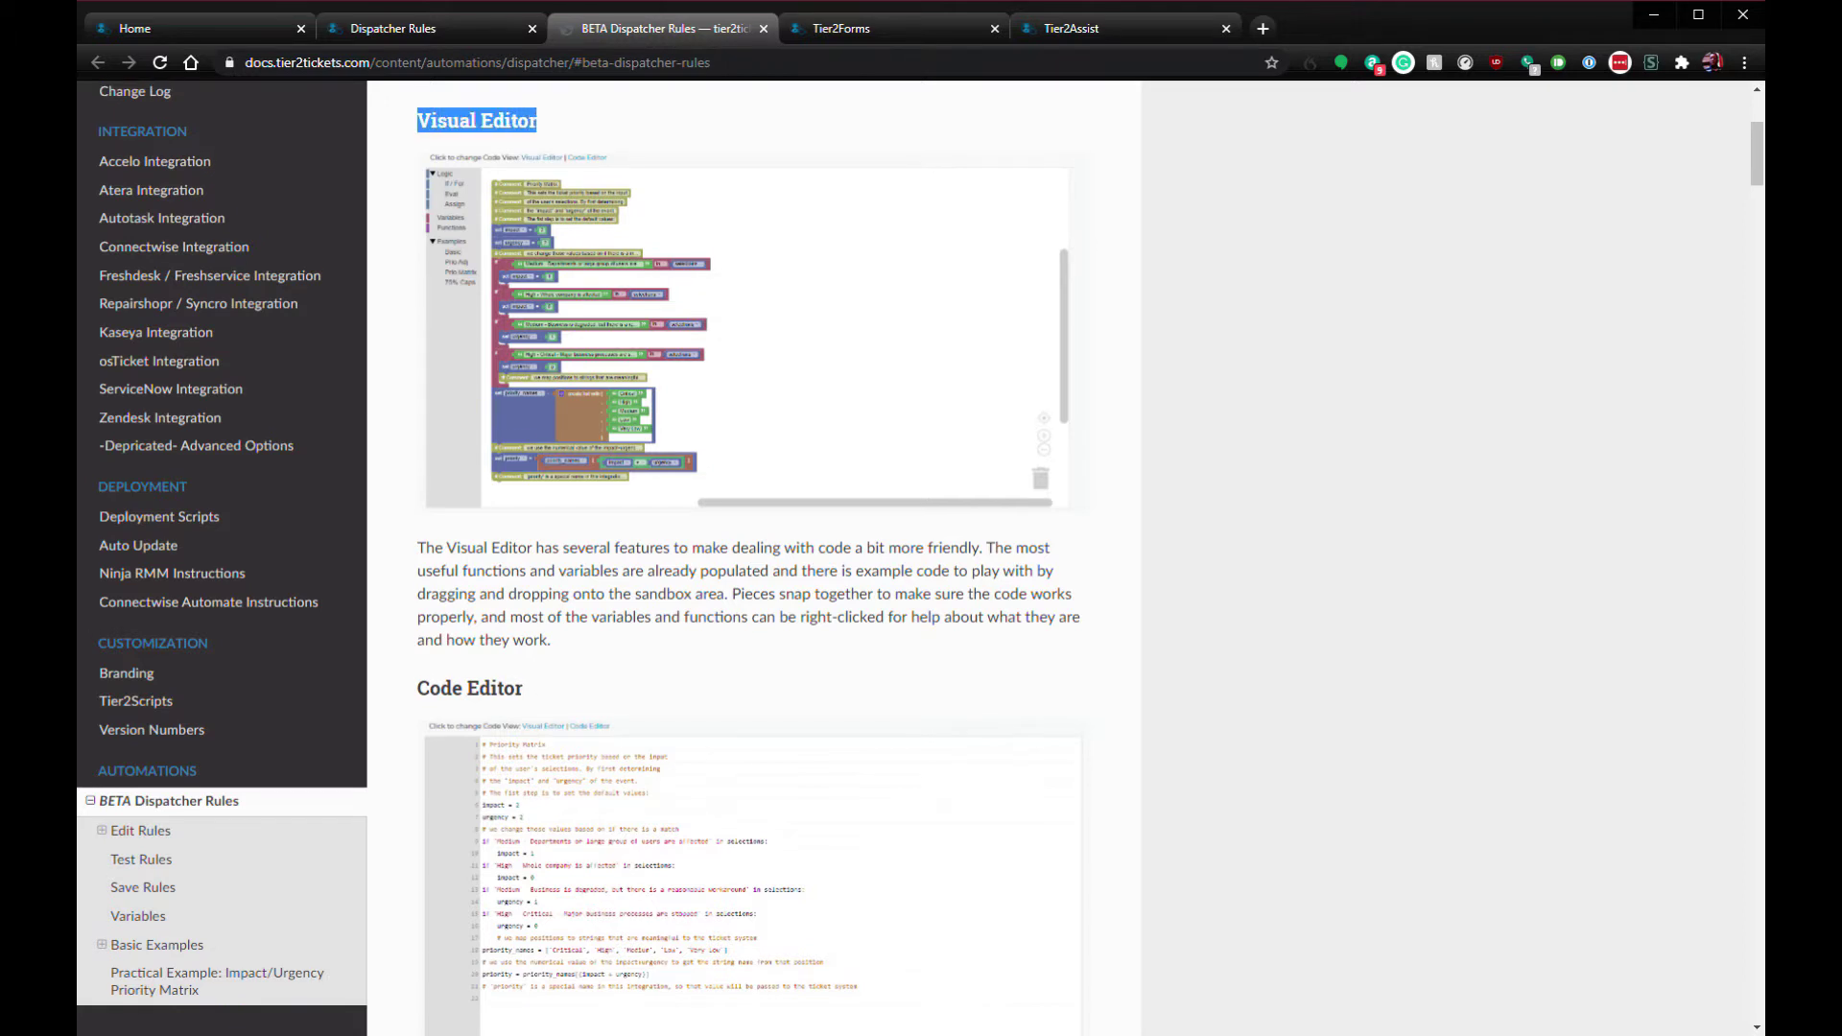
left_click_drag(430, 688, 524, 688)
left_click(524, 688)
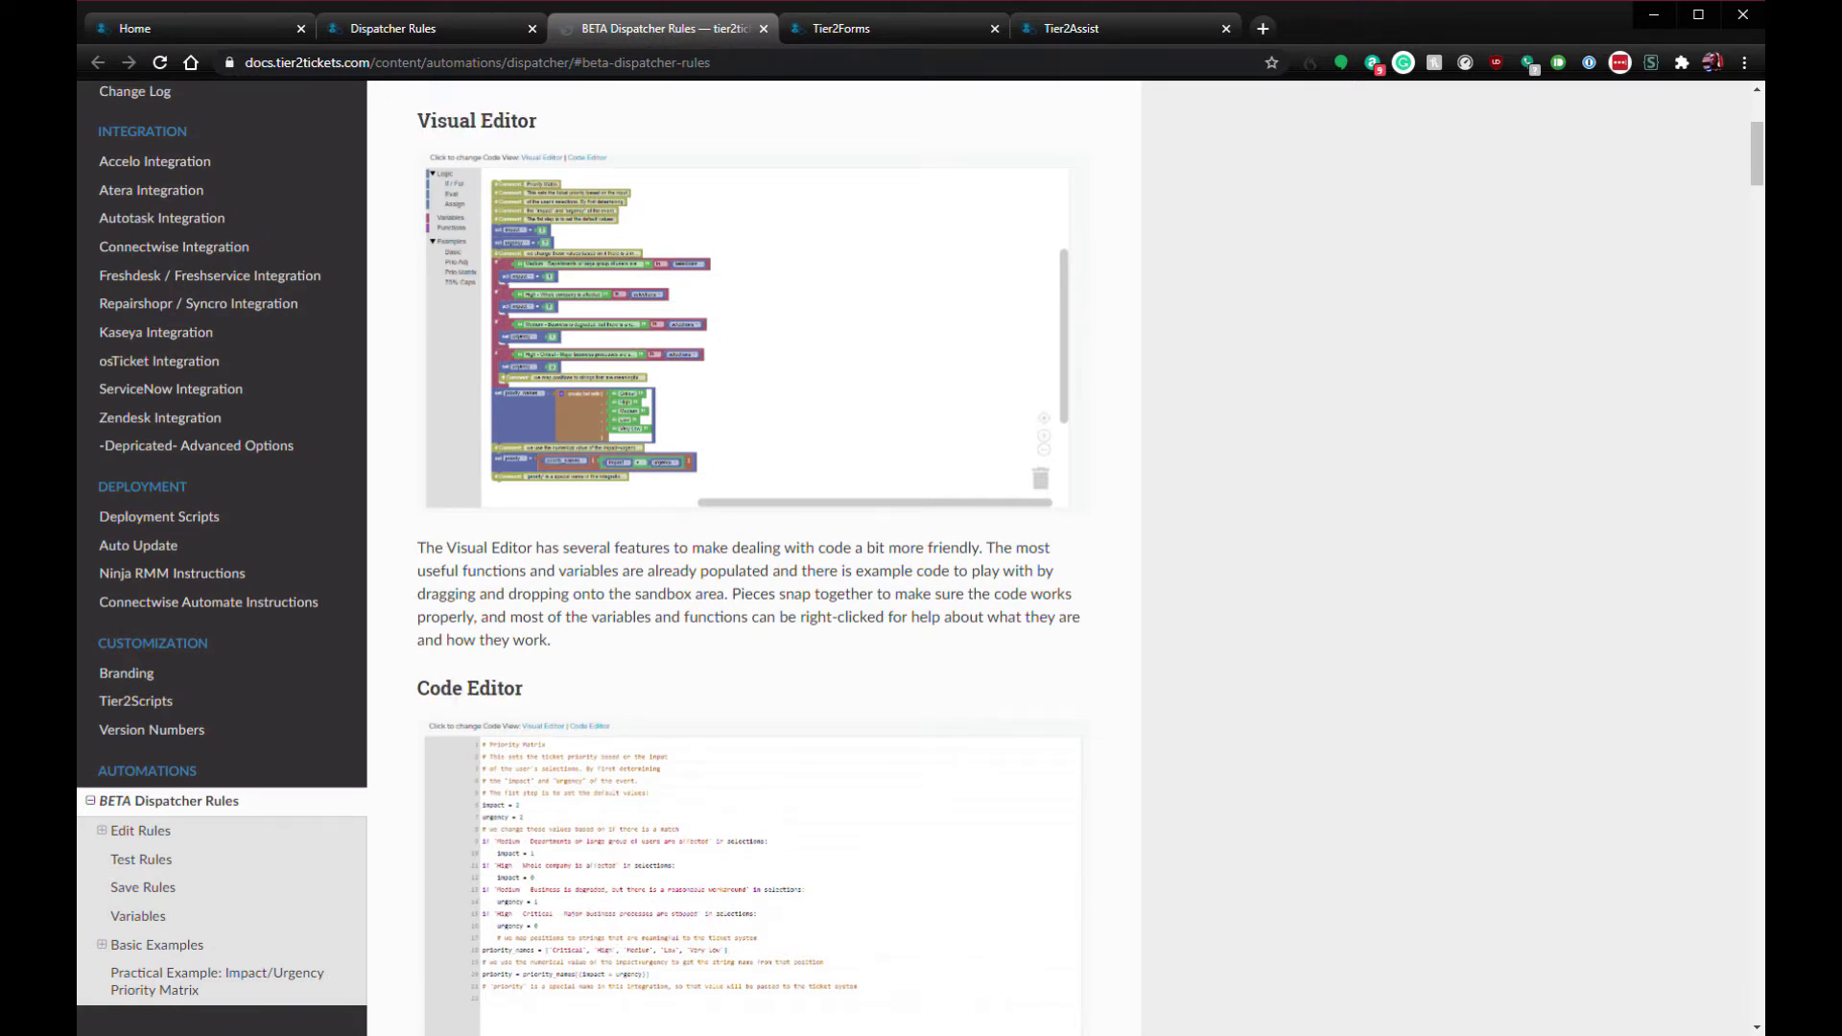
Step: Write foo = 'bar' and help me plz as two rule lines, and snap their blocks together in the Visual Editor
left_click(422, 28)
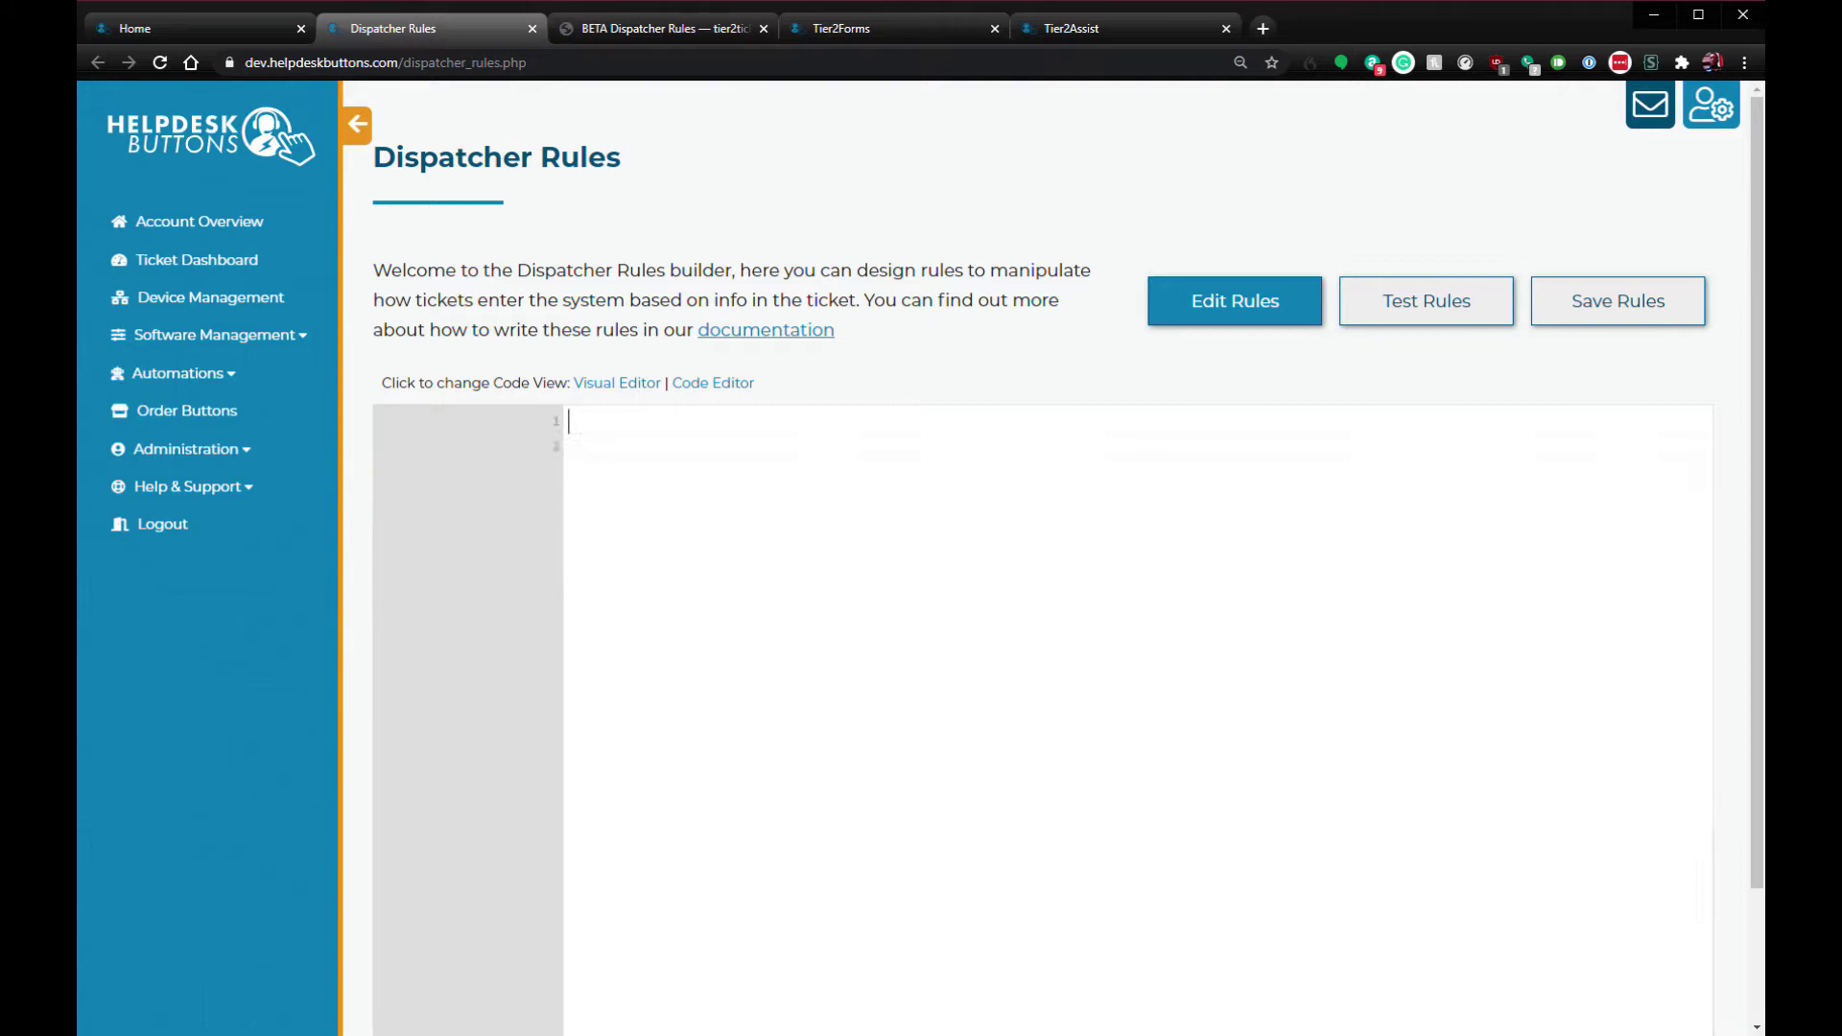
type("foo = 'bar'")
key("Return")
type("help me plz")
left_click(617, 383)
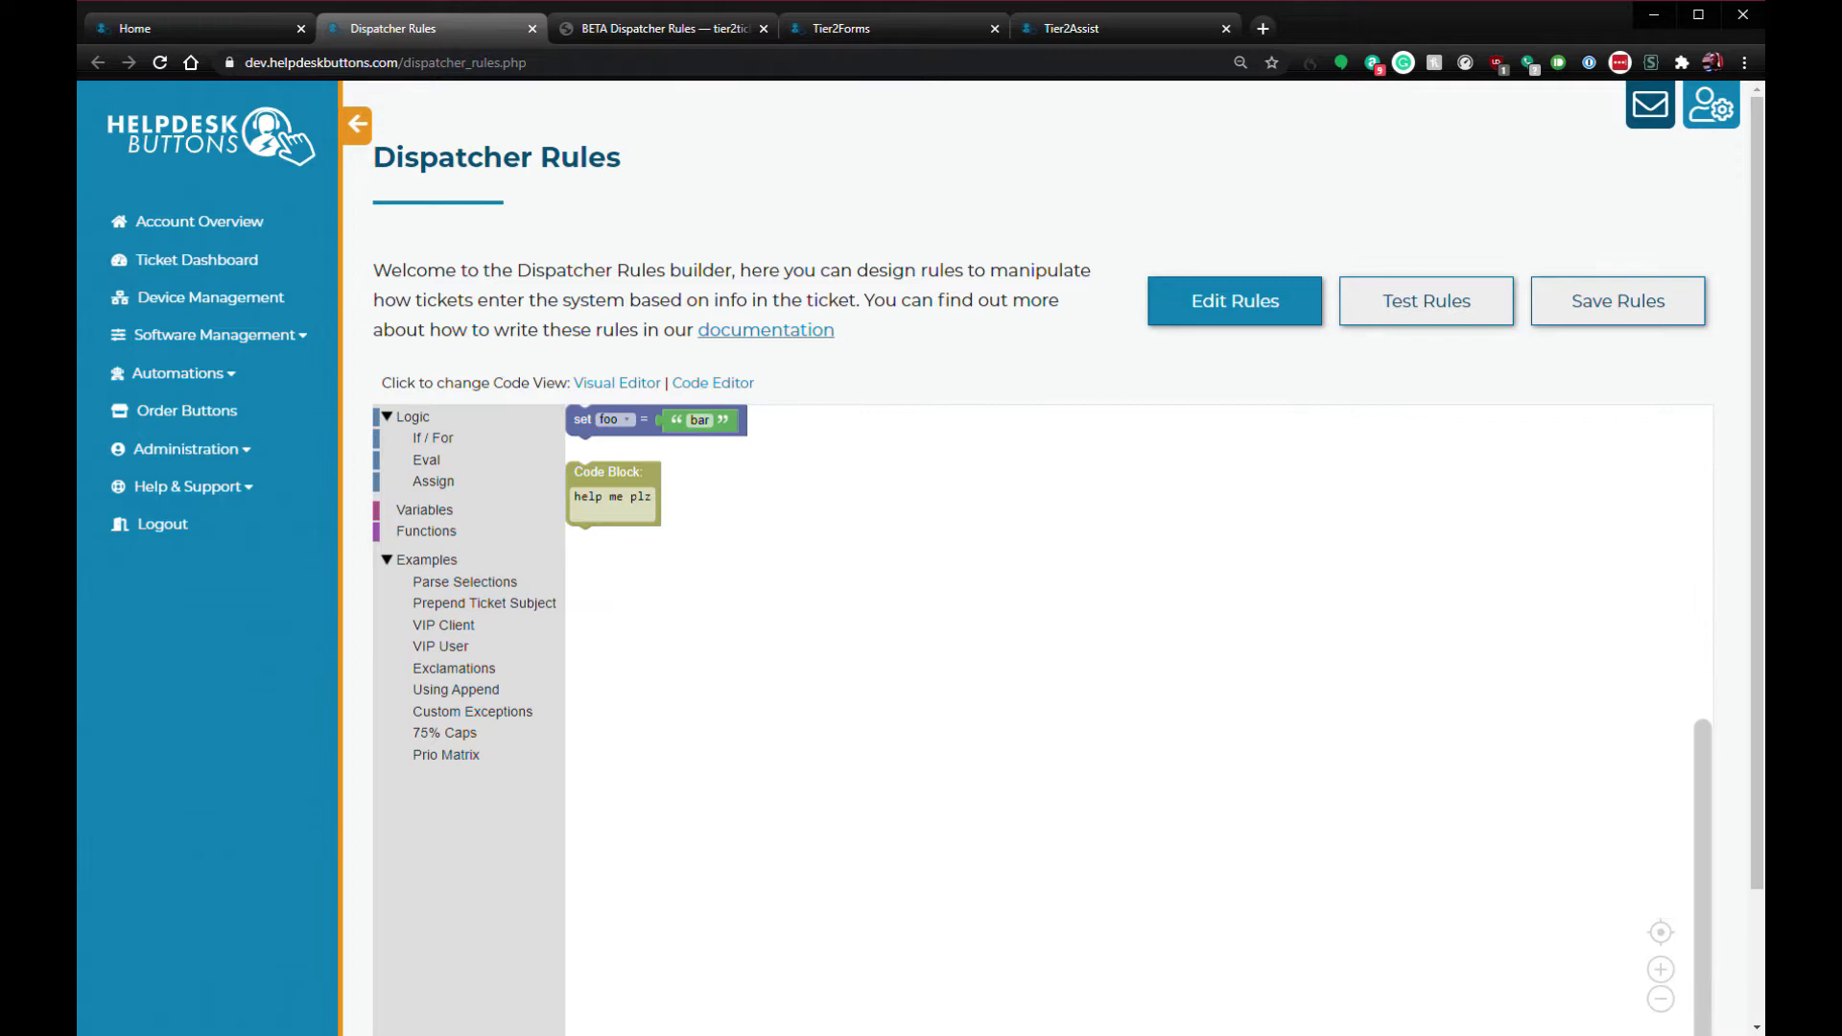
left_click_drag(614, 472, 614, 447)
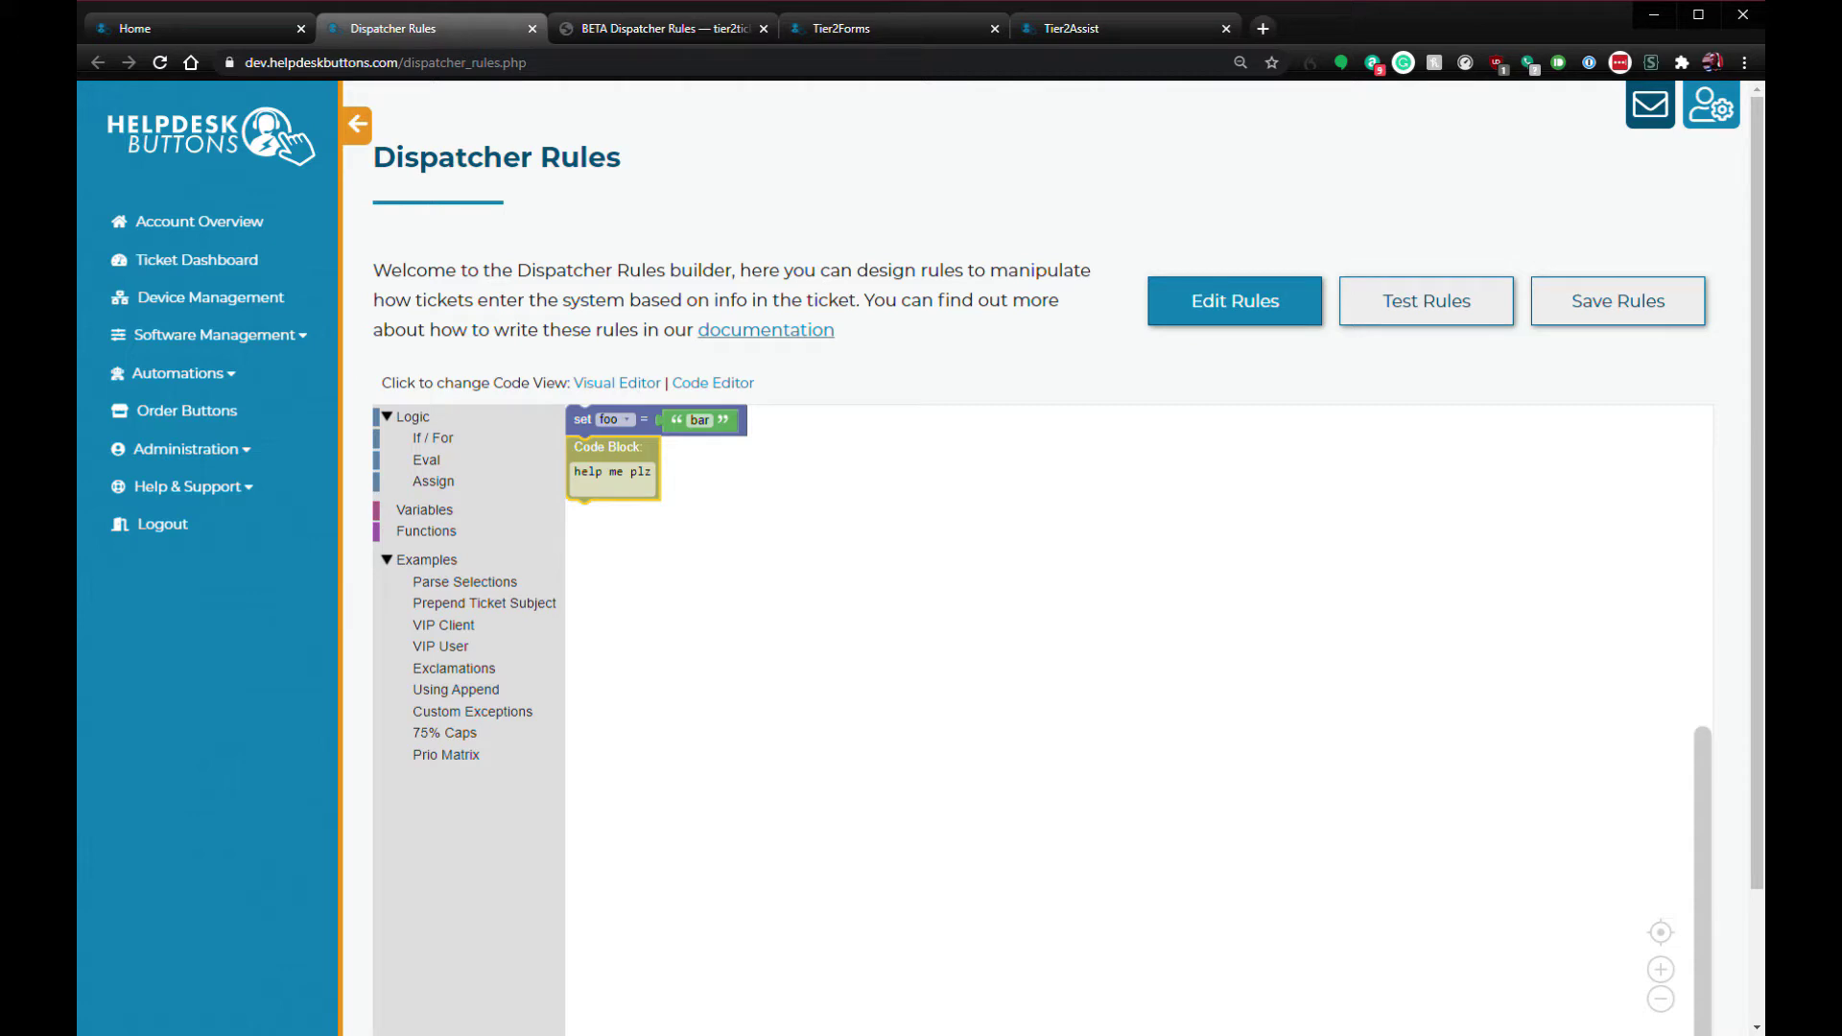
Step: Delete the help me plz line in the Code Editor and show the remaining rule in the Visual Editor
left_click(712, 383)
left_click_drag(655, 446, 568, 446)
key("BackSpace")
key("BackSpace")
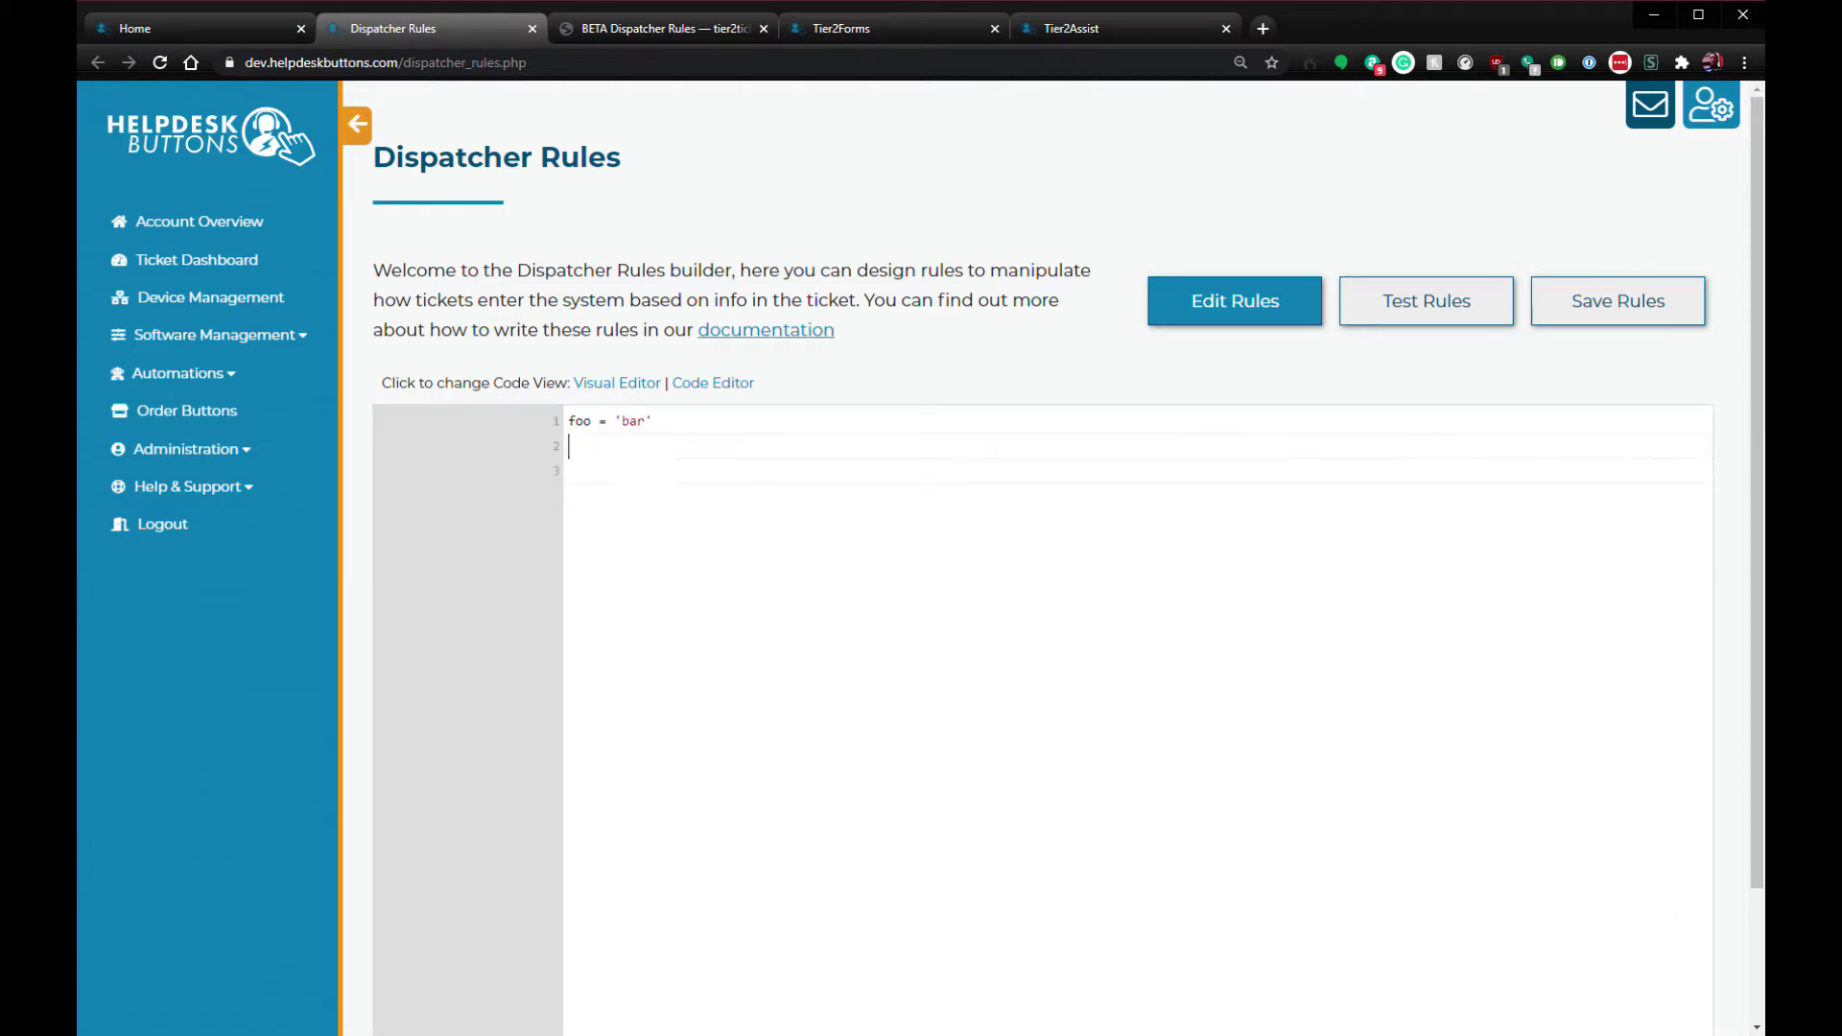
left_click(616, 383)
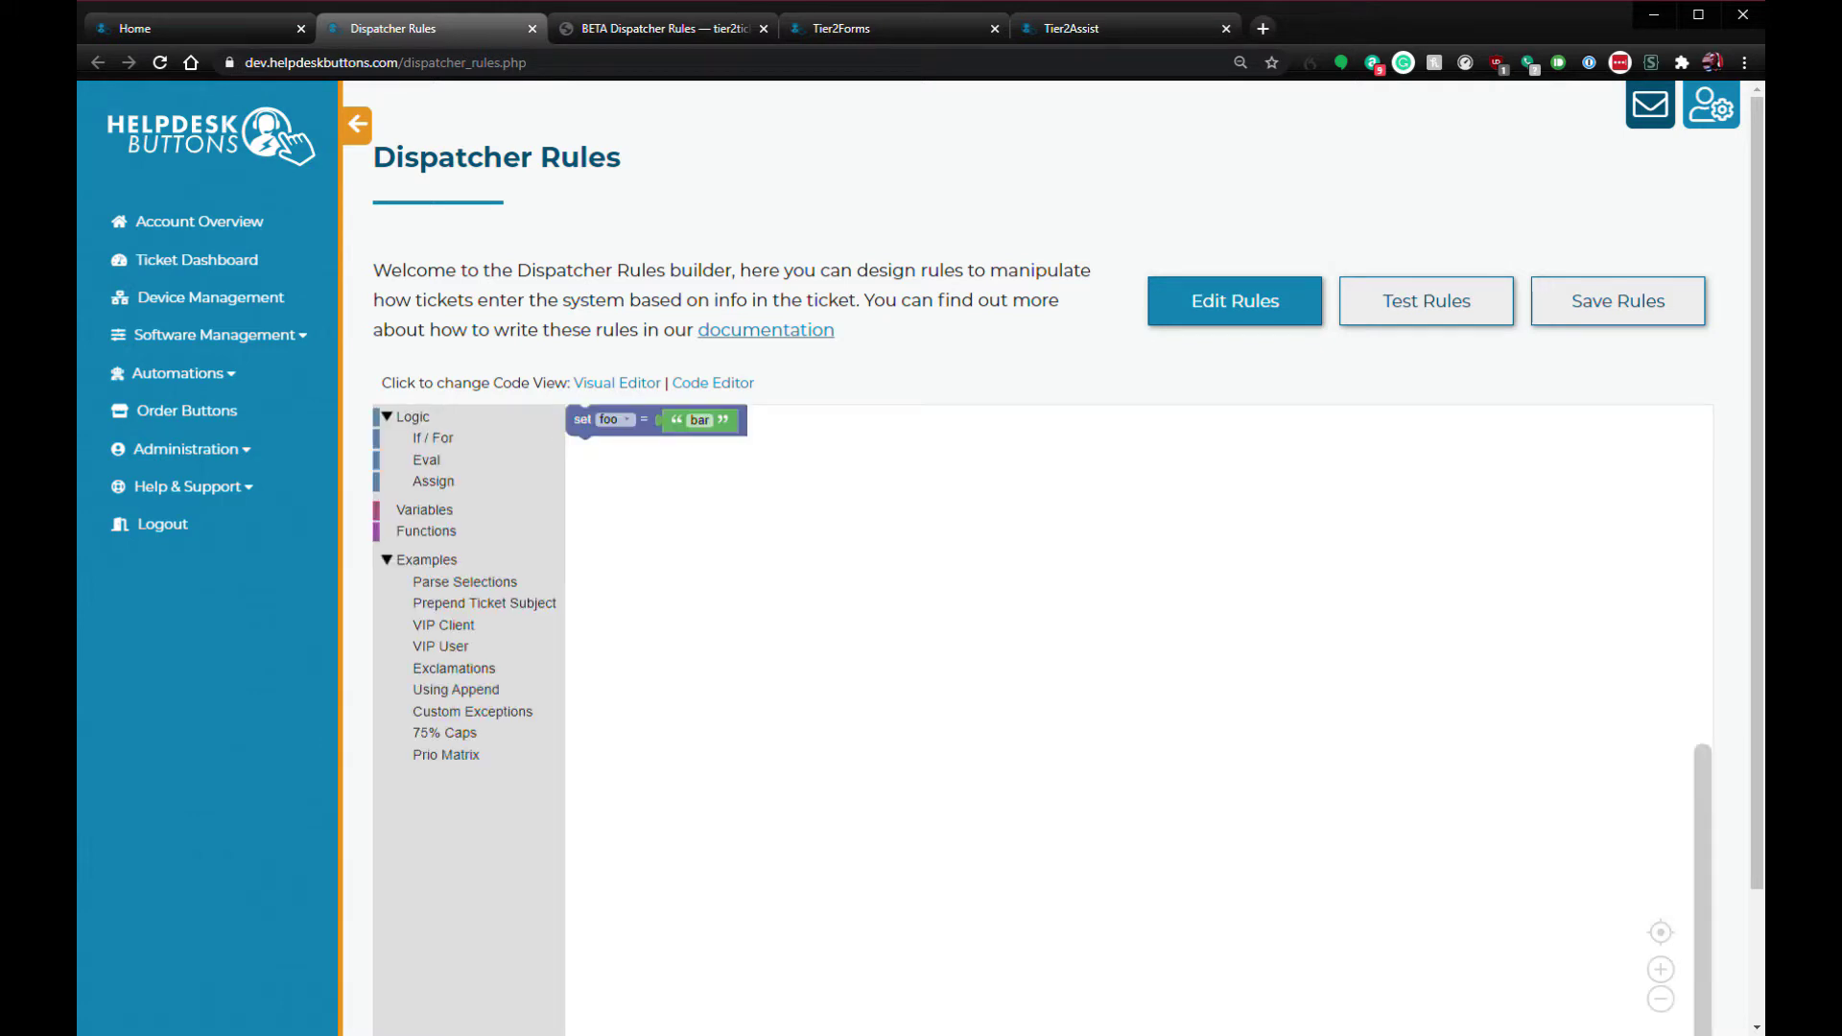
Step: Change foo's value to 'bar1' in the rule code, check its block in the Visual Editor and return to the code view
left_click(712, 383)
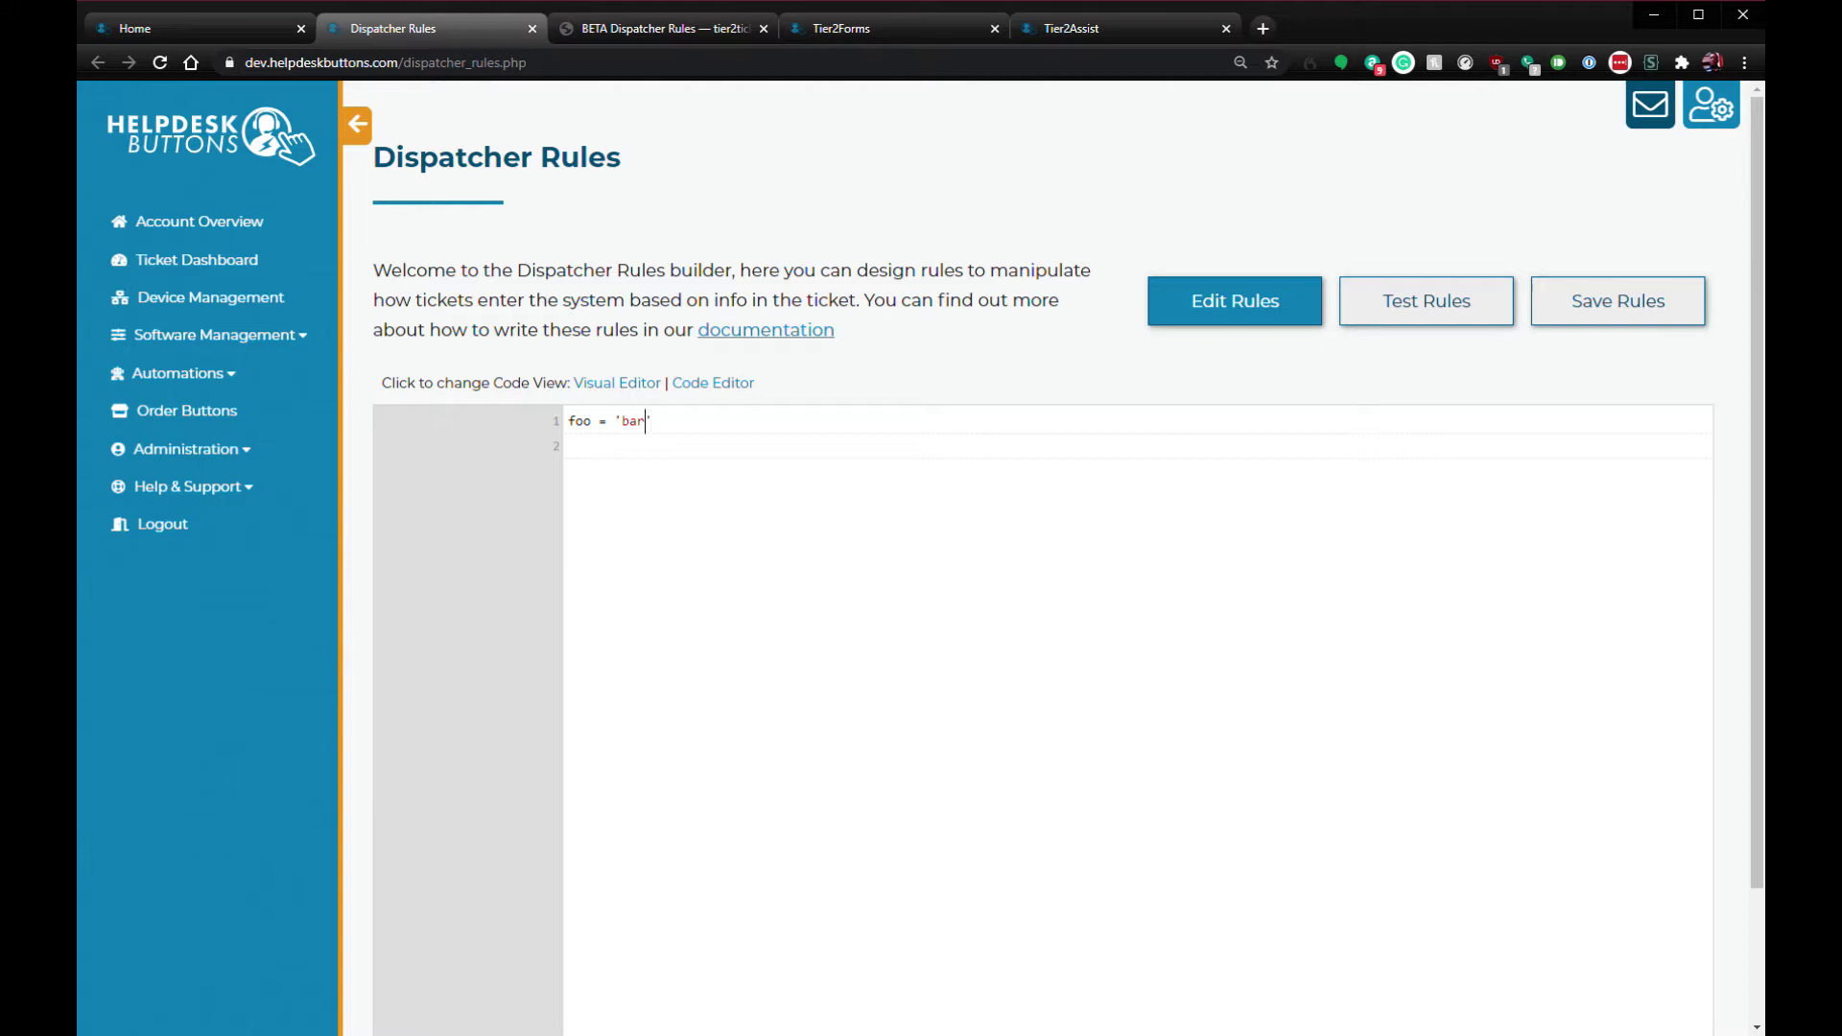
type("1")
left_click(616, 383)
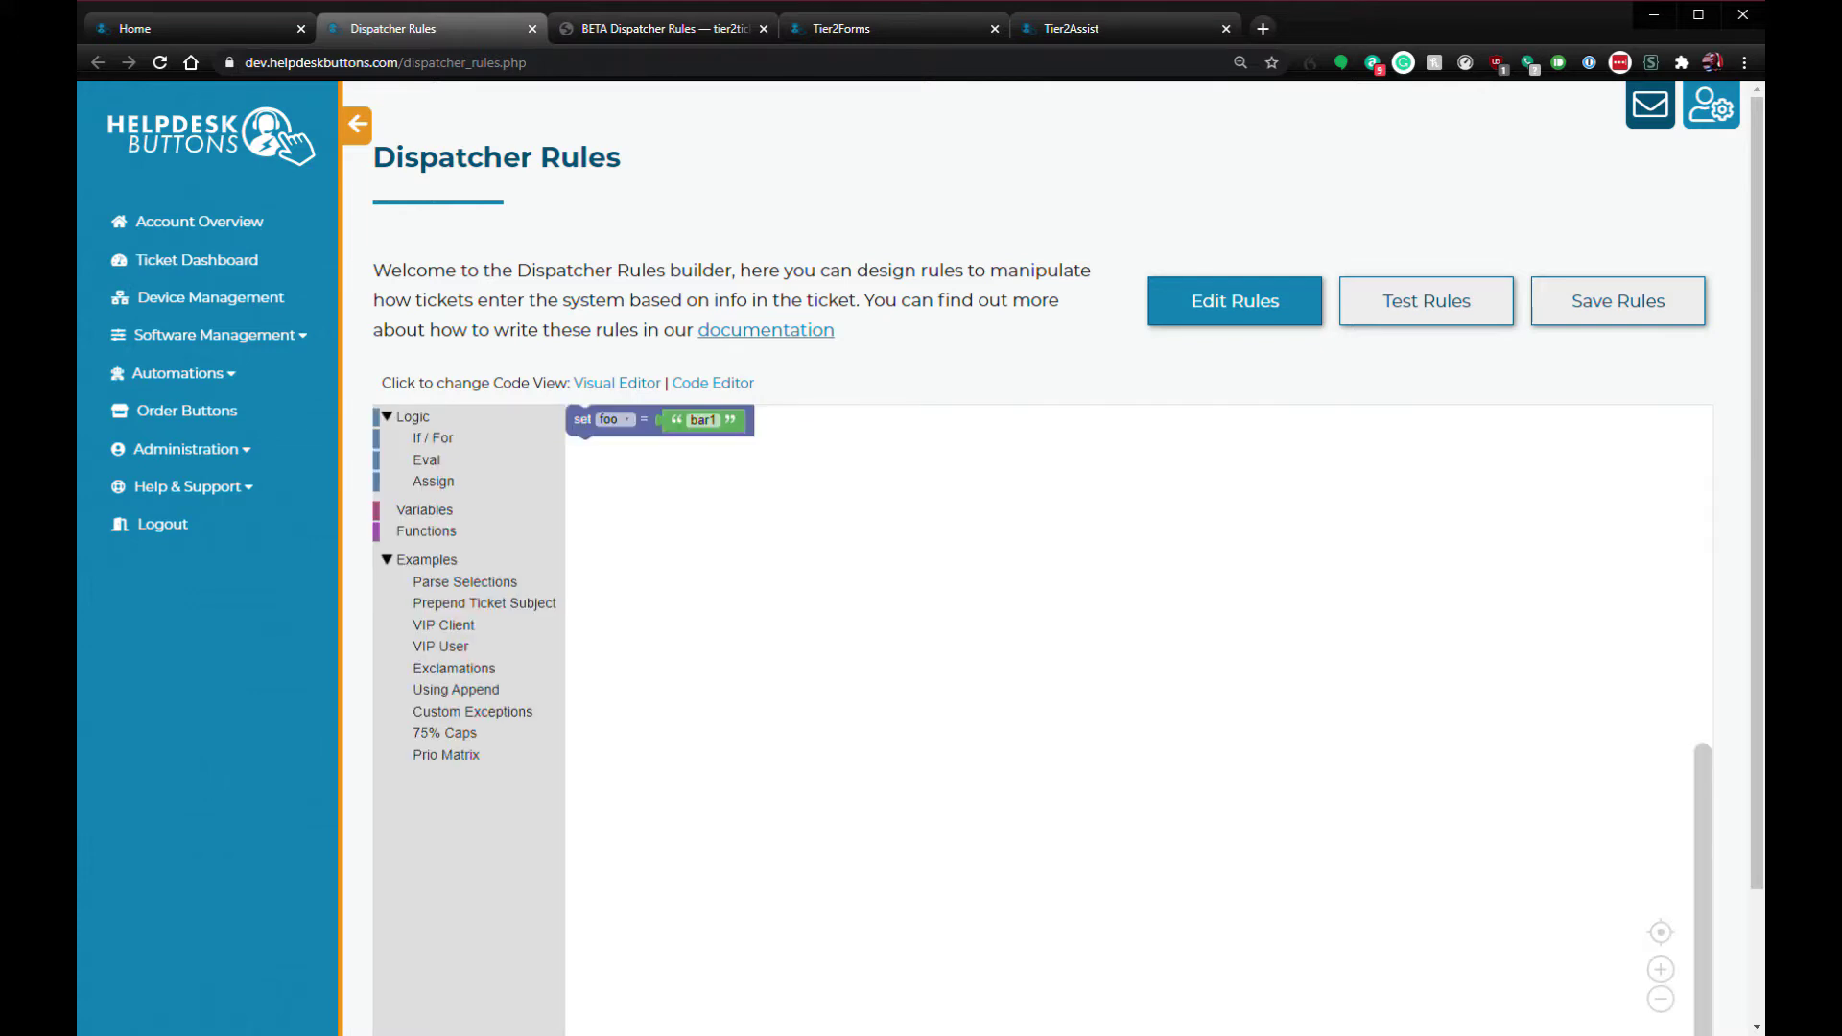
left_click(712, 383)
Step: Run a test of the dispatcher rules with the default sample ticket values
left_click(1426, 300)
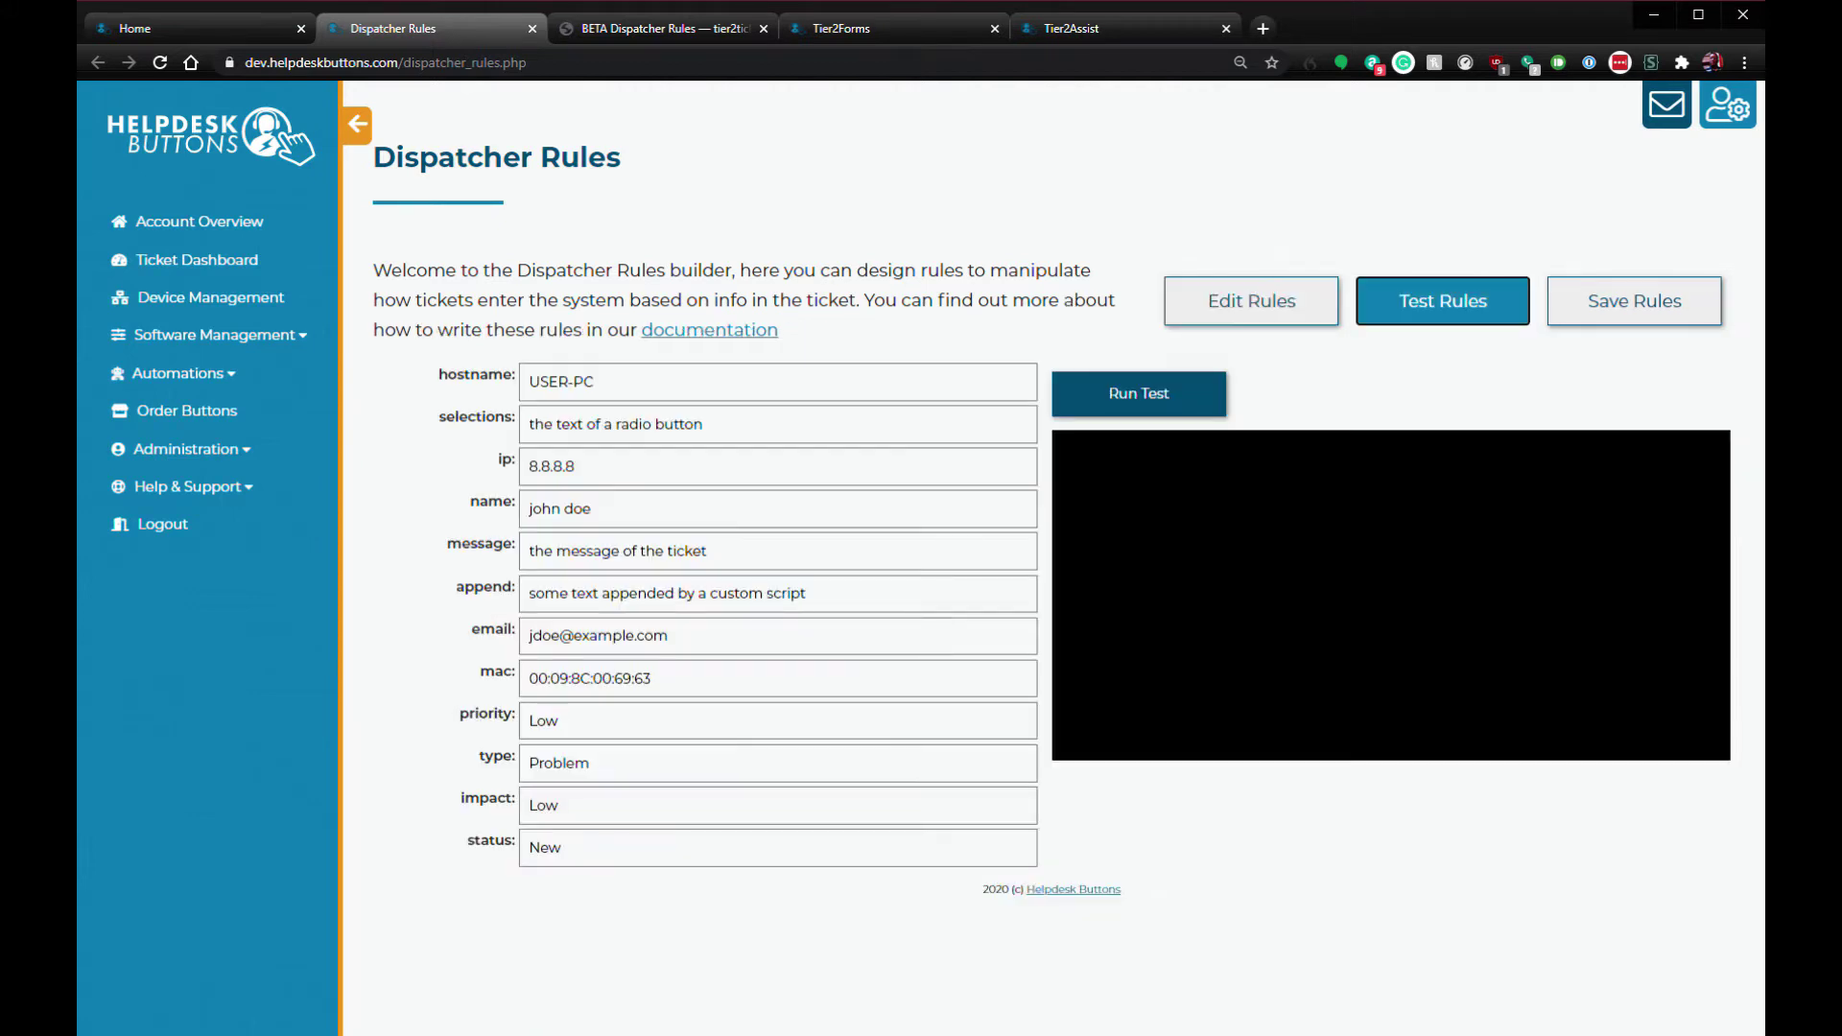
left_click(594, 382)
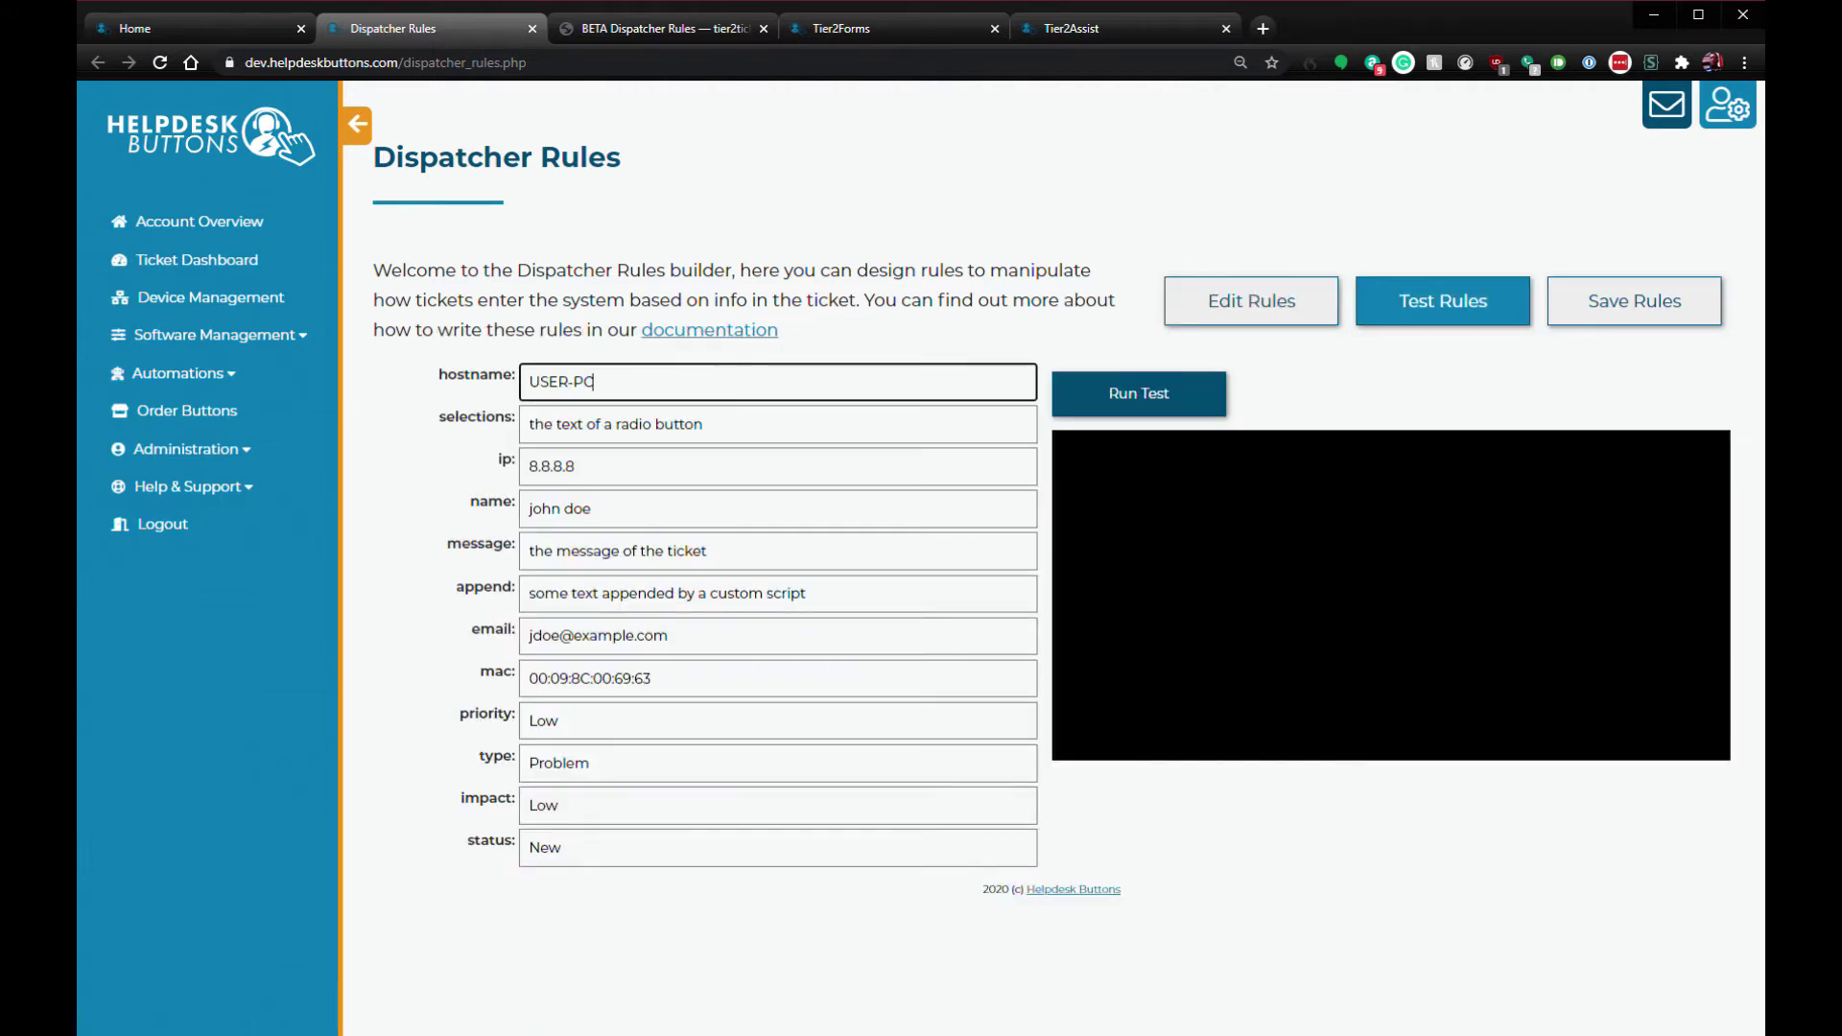
left_click(1138, 394)
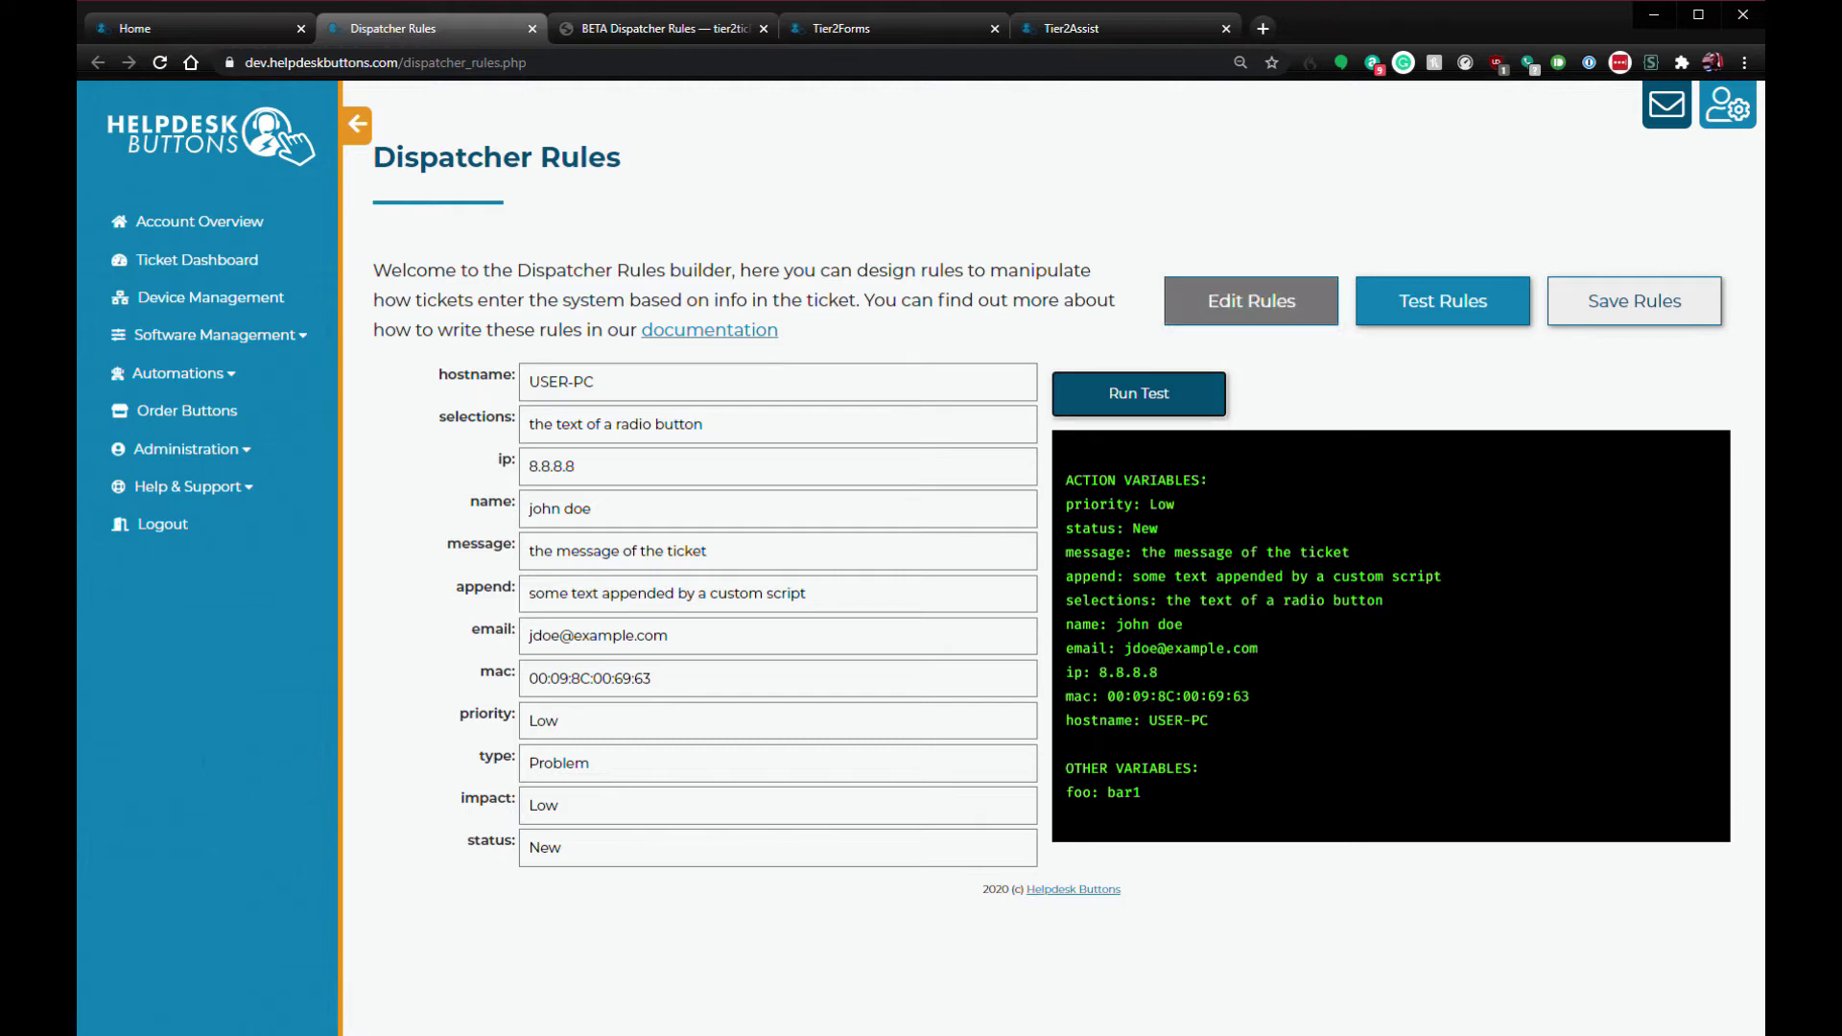
Step: Add the line 1/0 below the foo assignment in the rule code and run the rules test again
left_click(1252, 300)
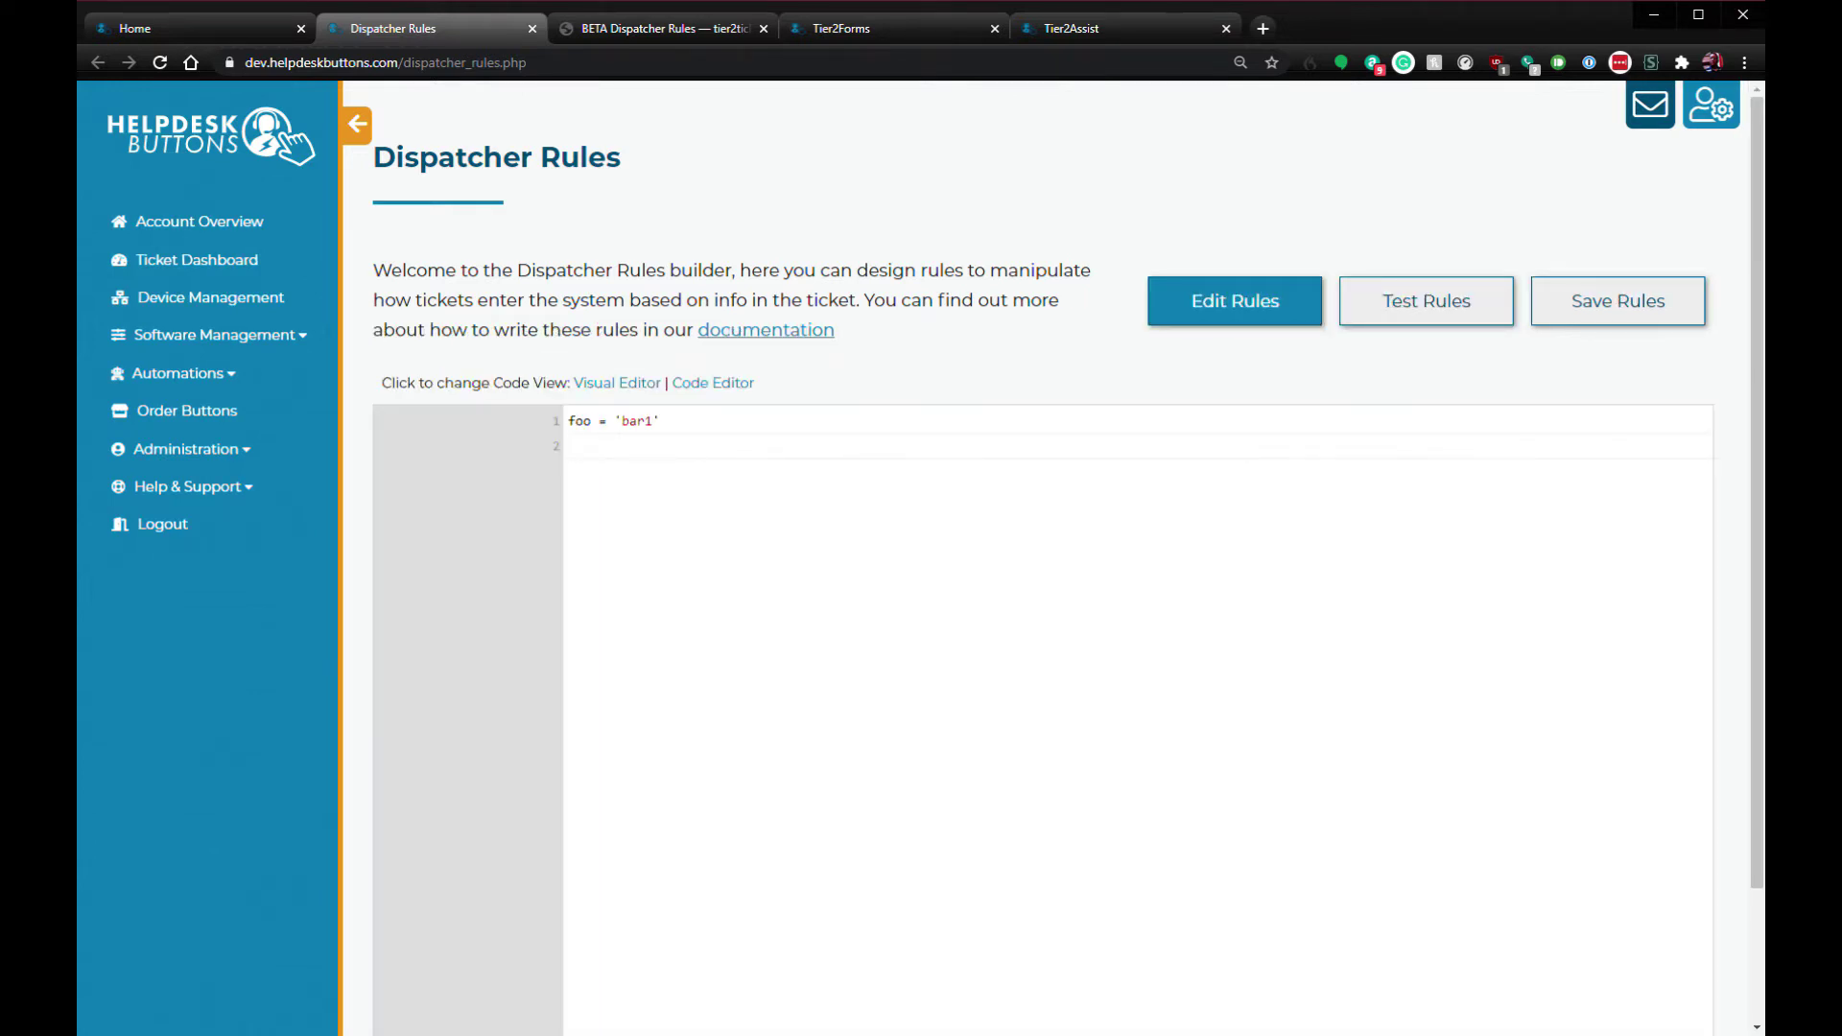
type("1/0")
left_click(1426, 300)
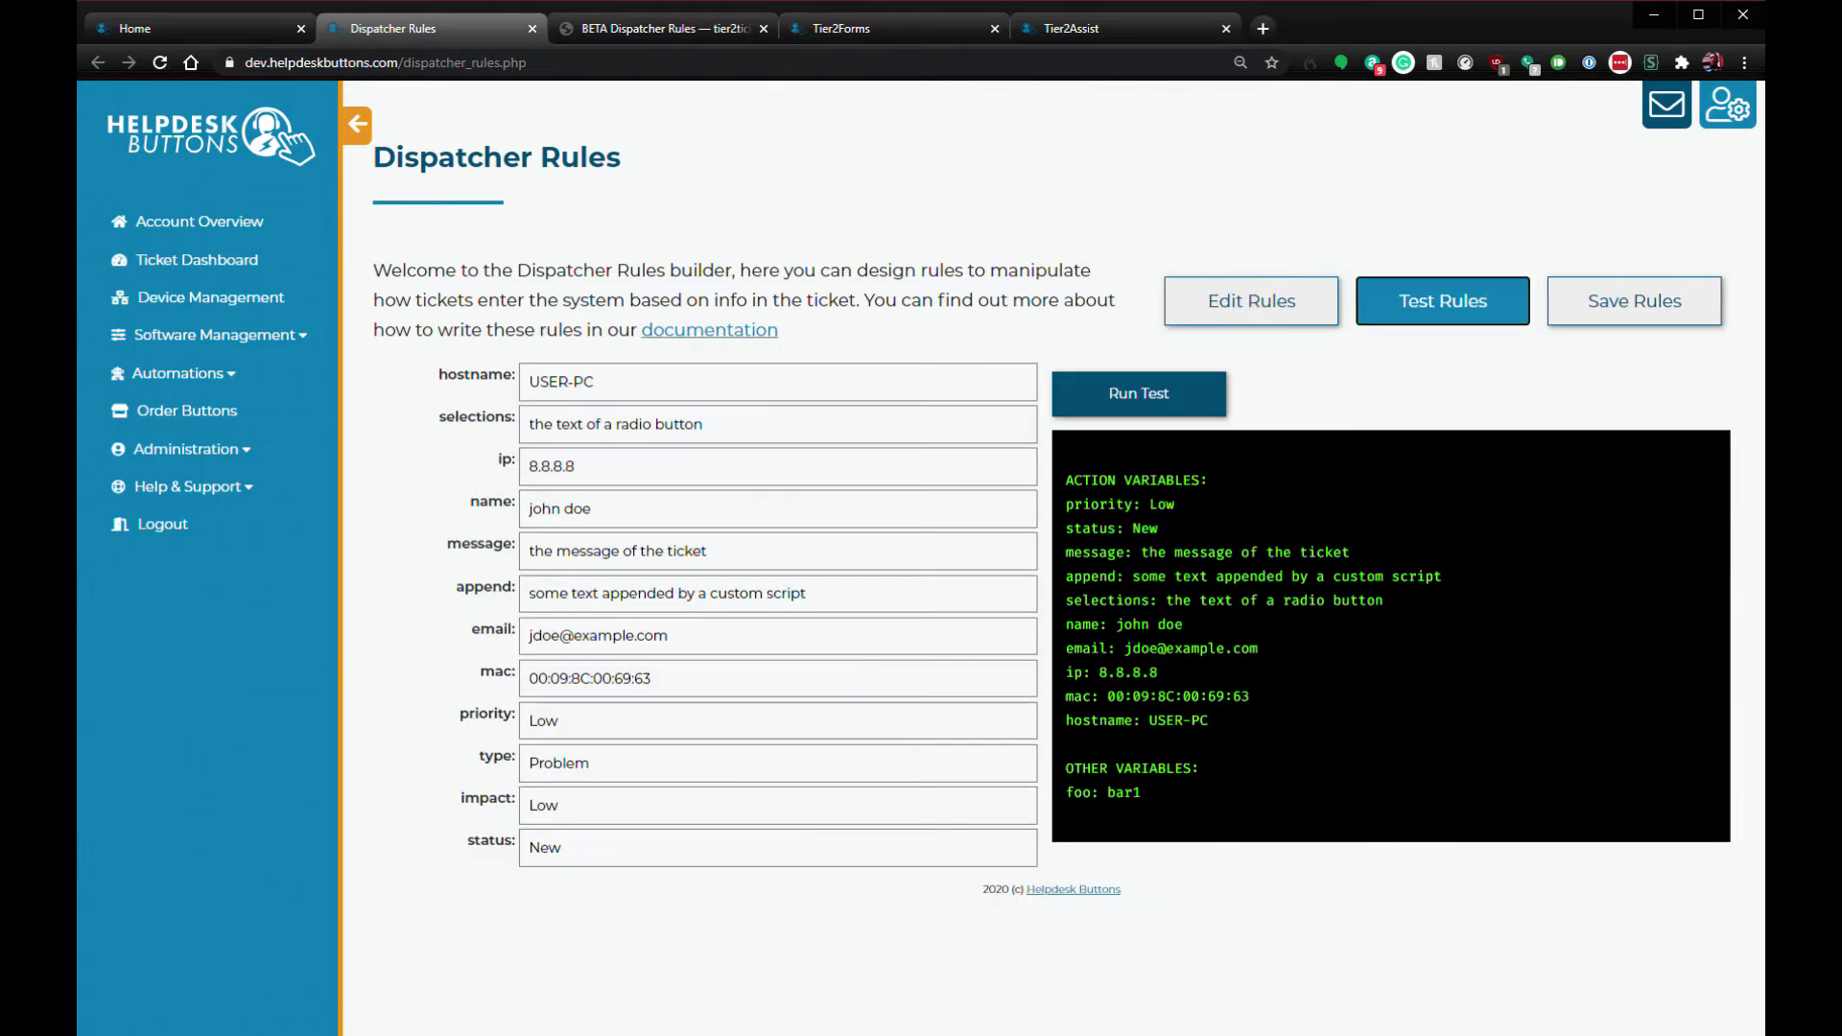
left_click(1139, 393)
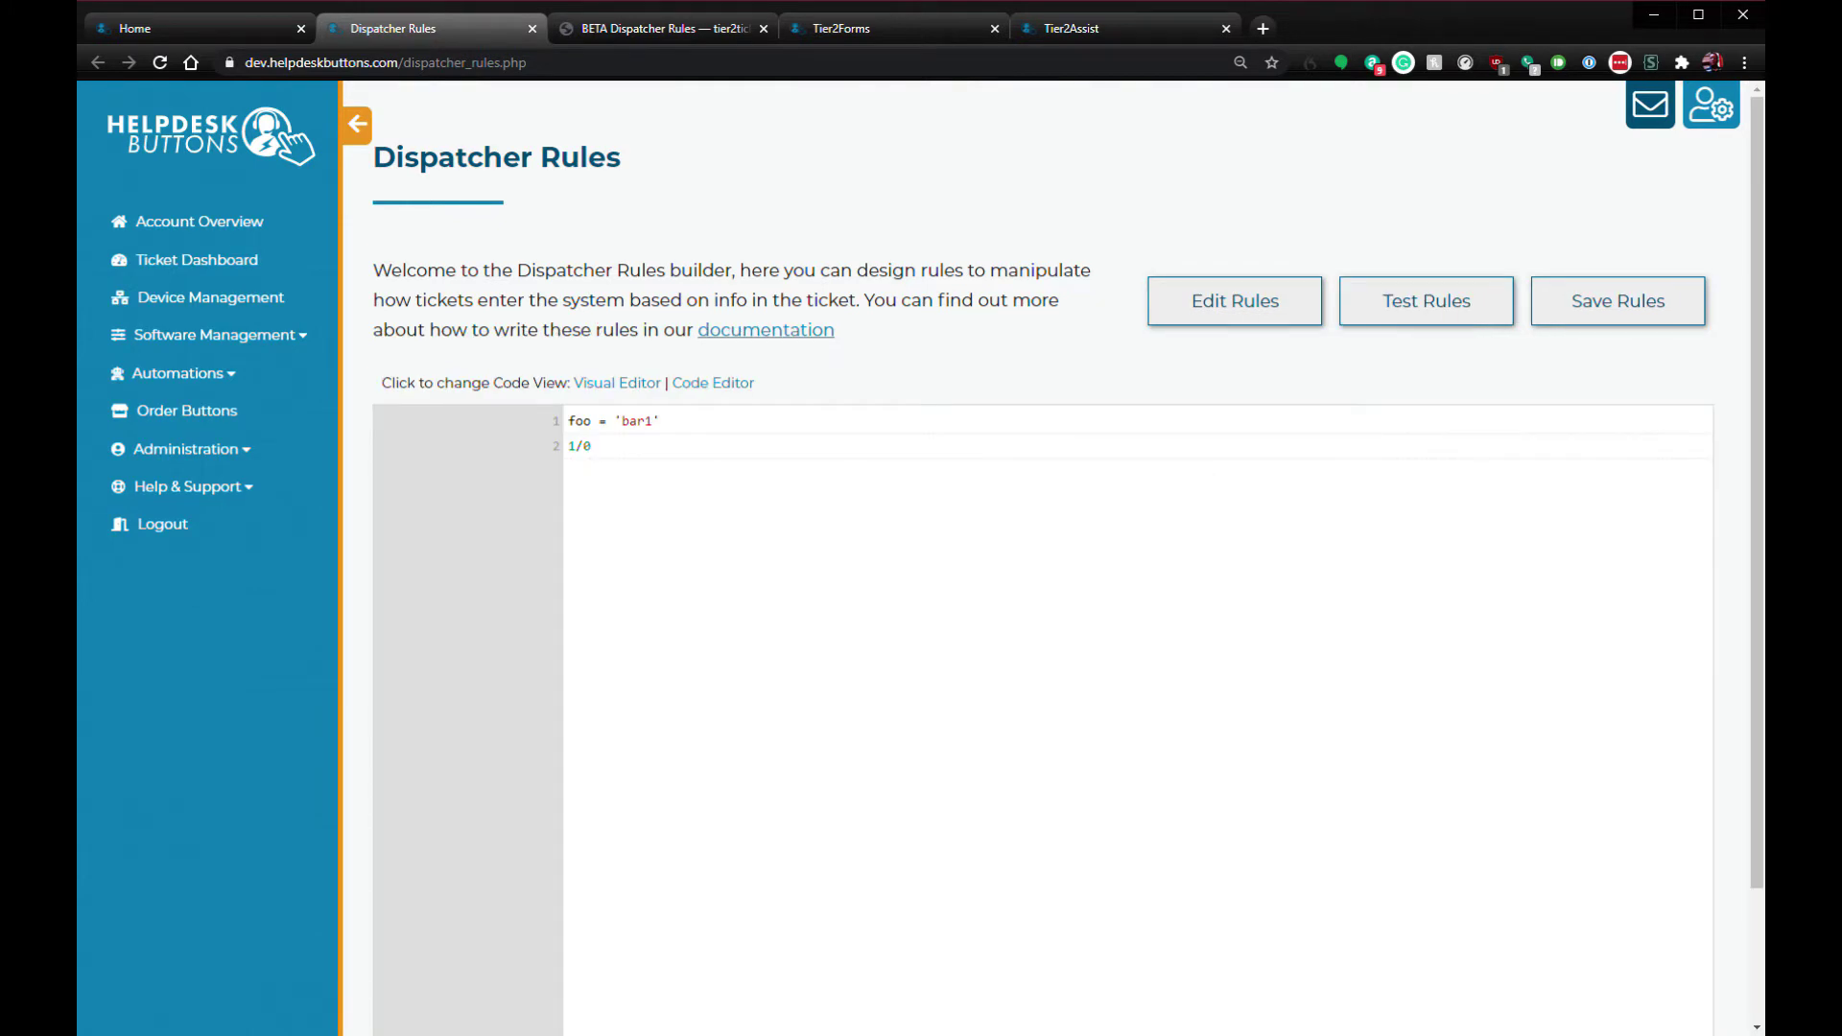
Step: Try to save the dispatcher rules with the 1/0 line included
key("shift+Home")
left_click(592, 446)
left_click(1617, 300)
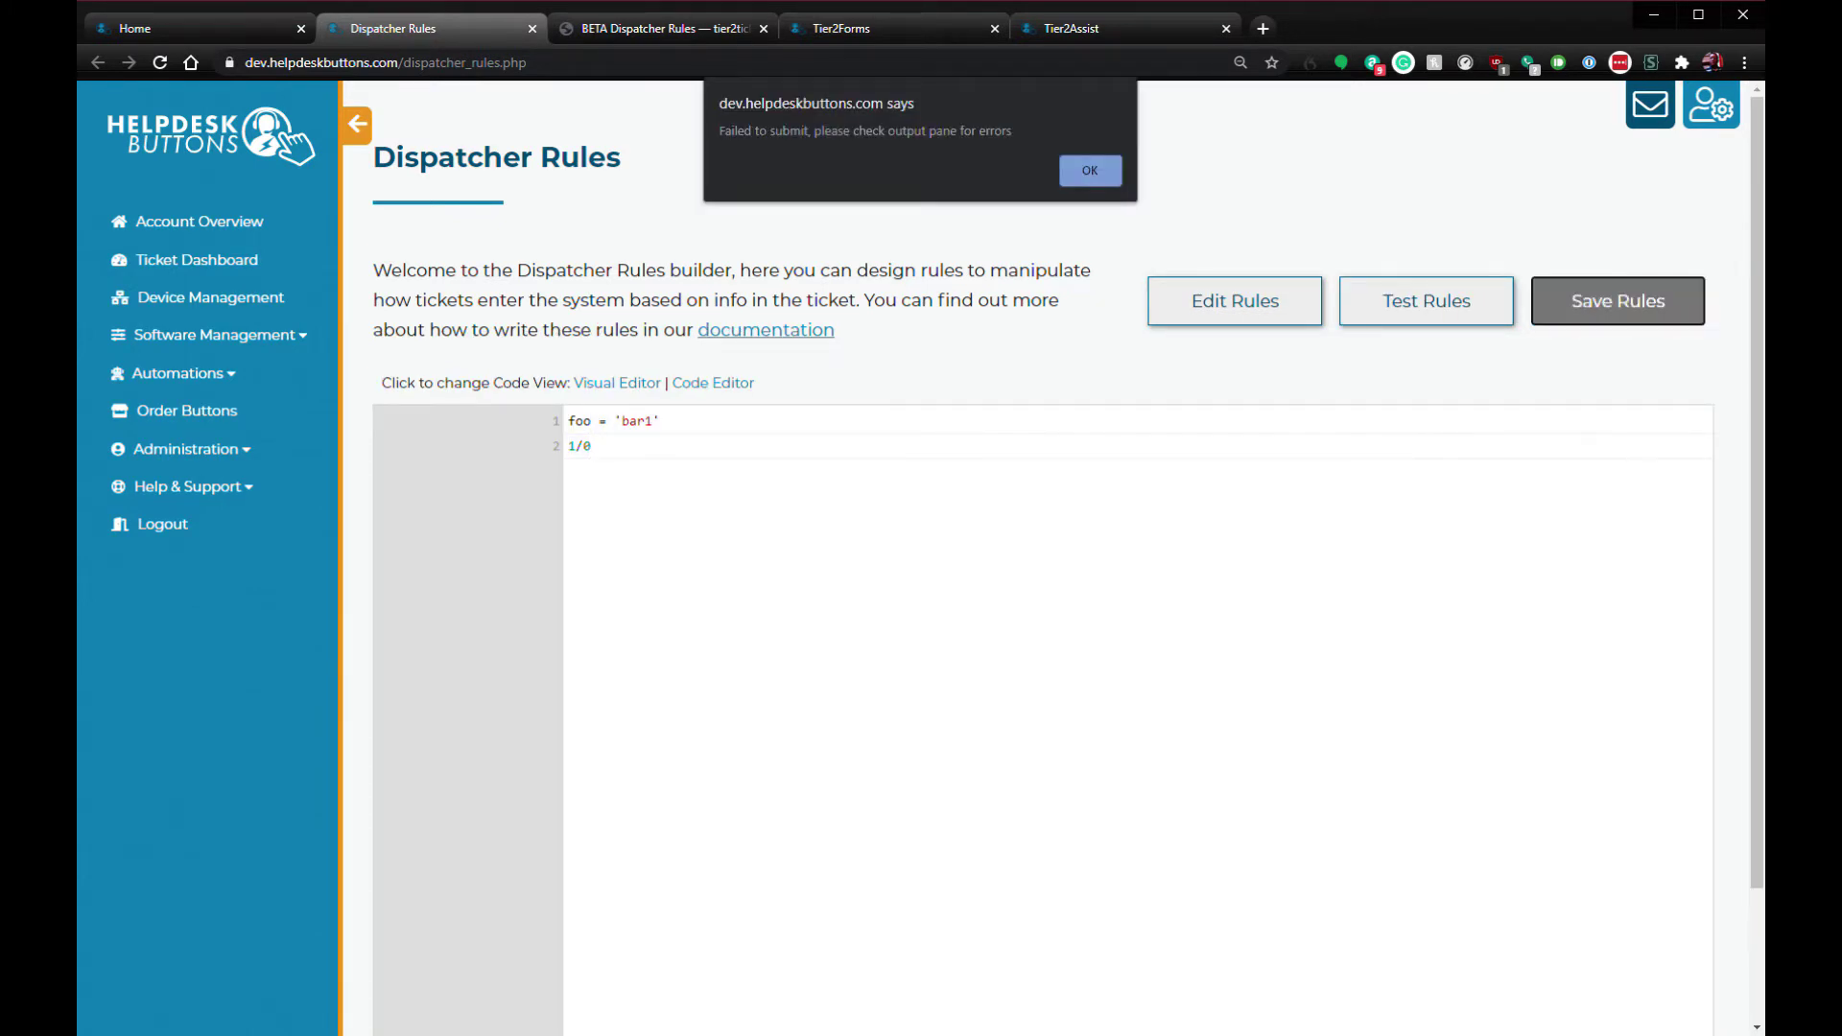
key("Return")
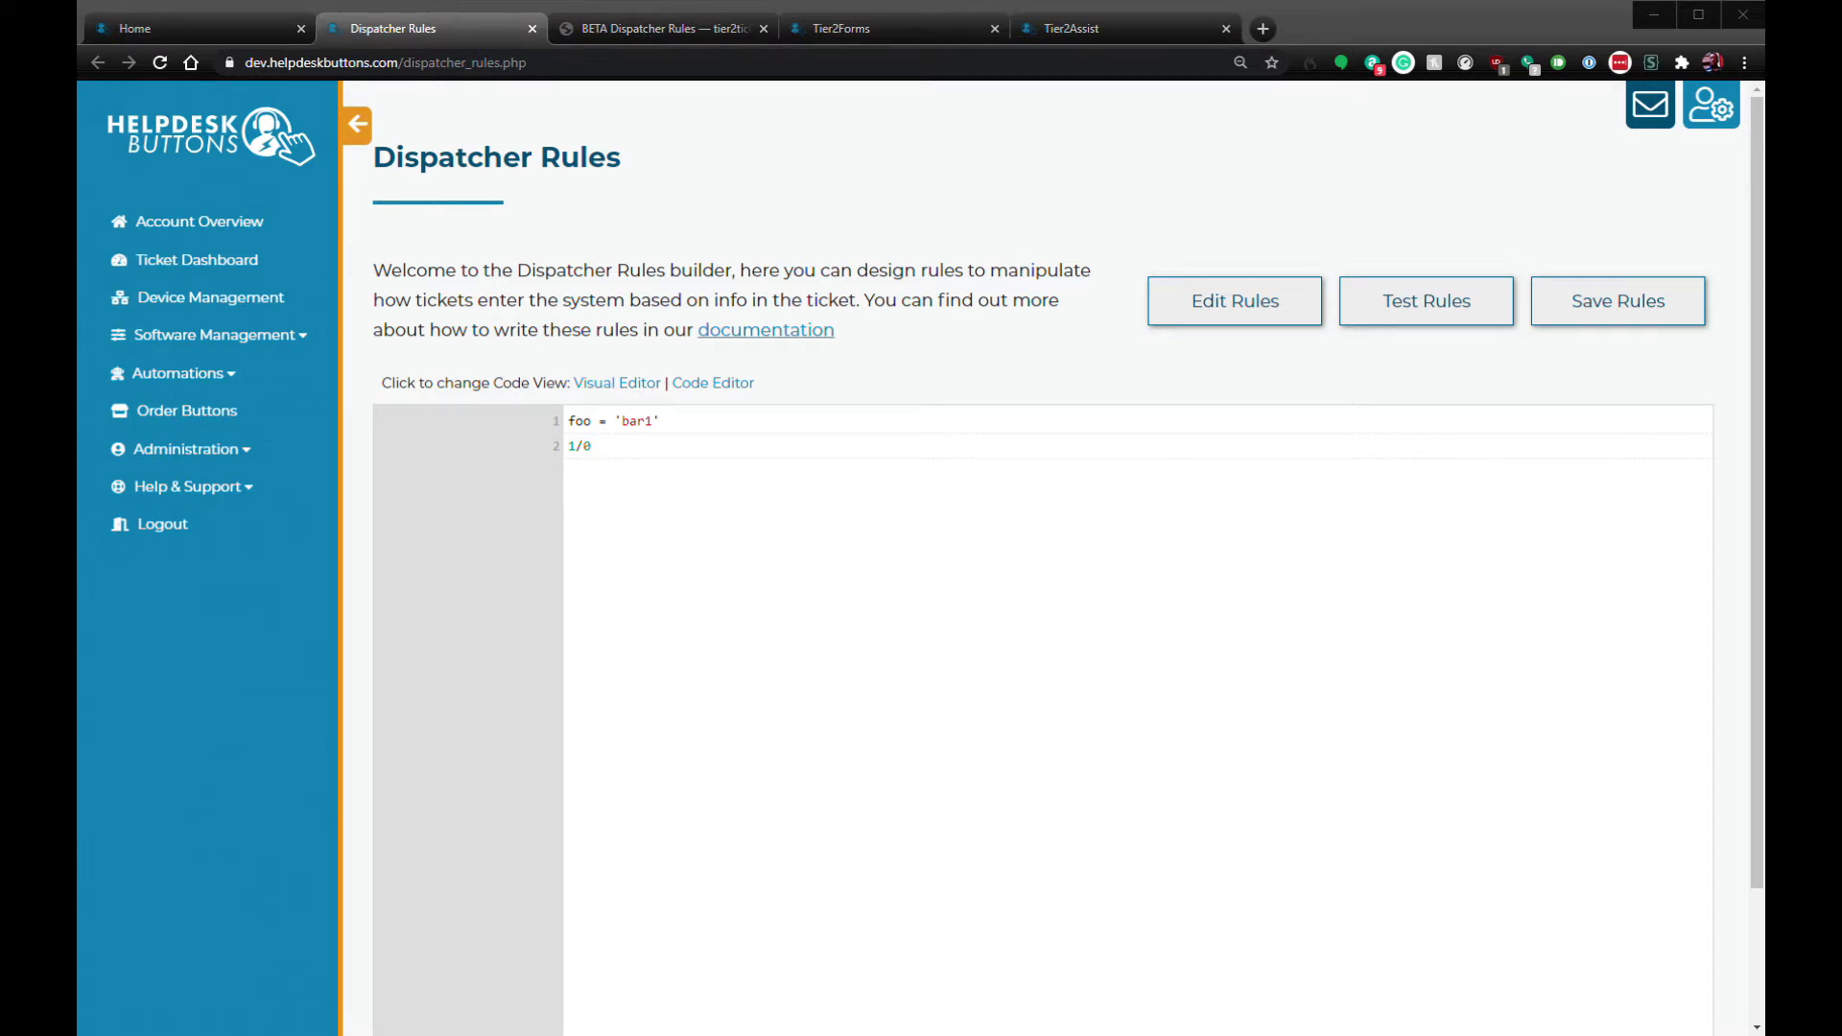
Step: Clear all of the rule code and show the empty workspace in the Visual Editor
left_click_drag(591, 446, 569, 421)
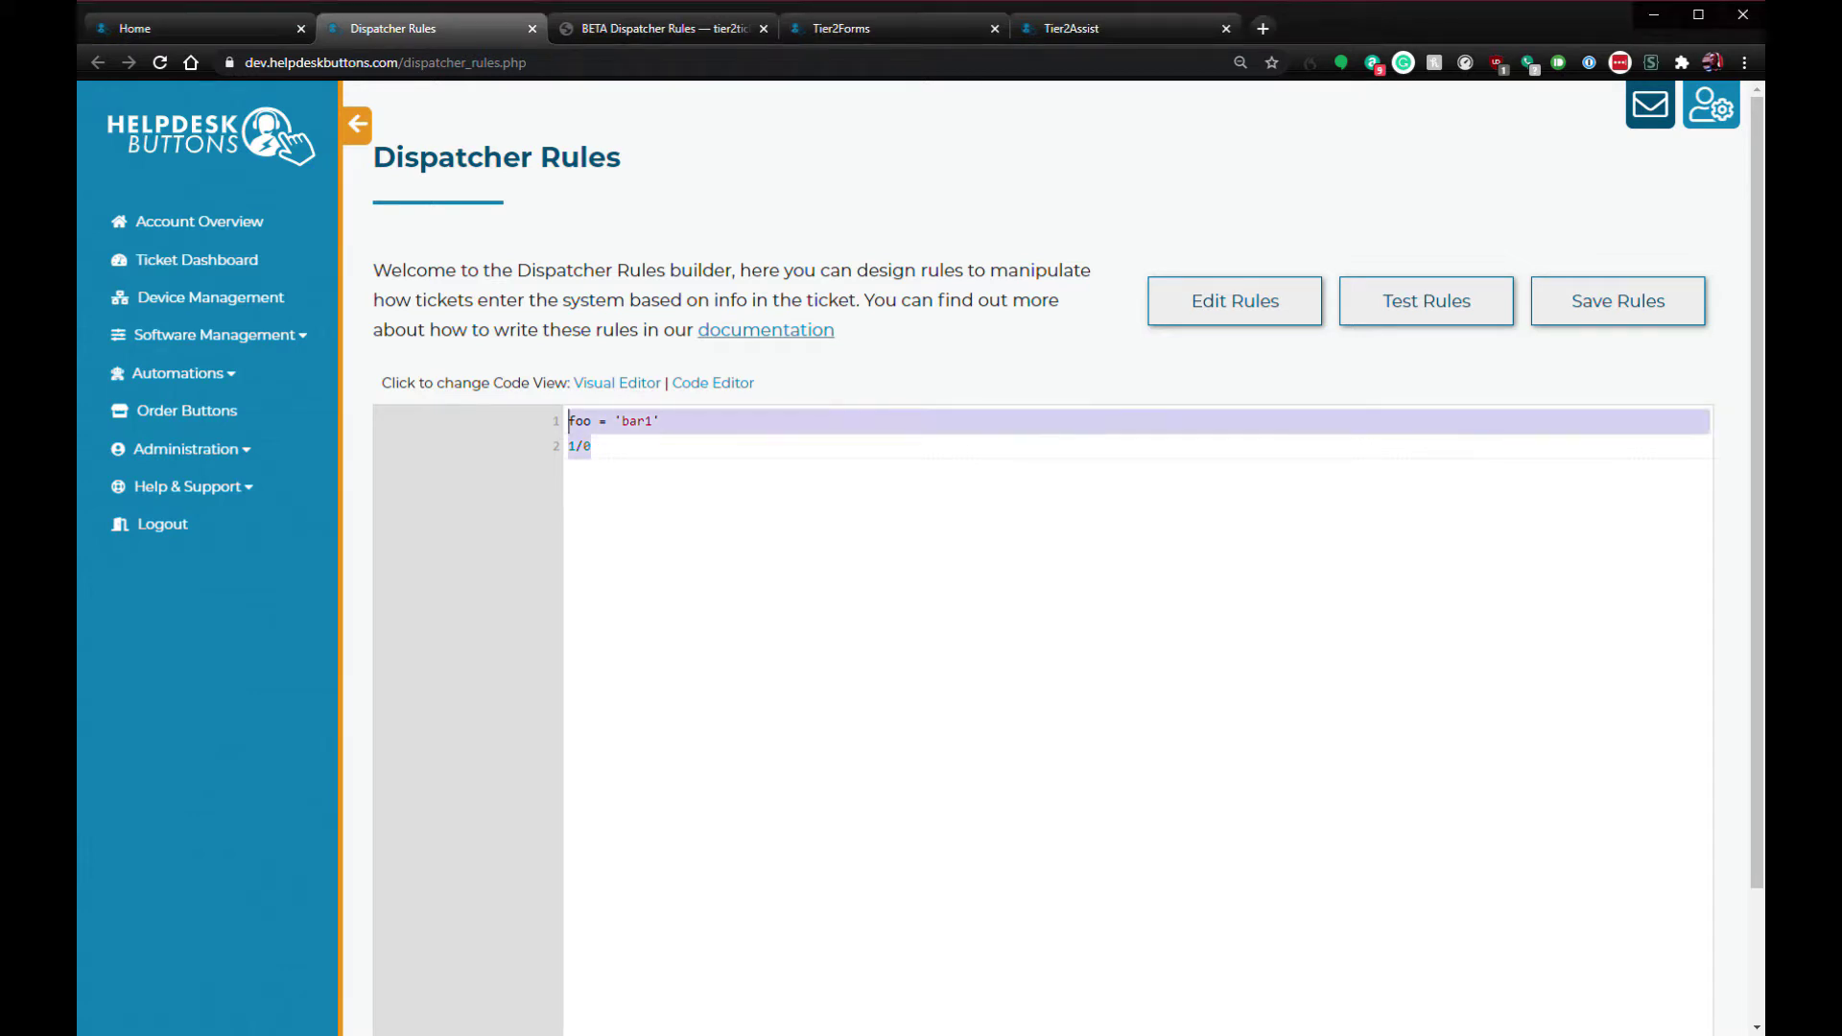
key("BackSpace")
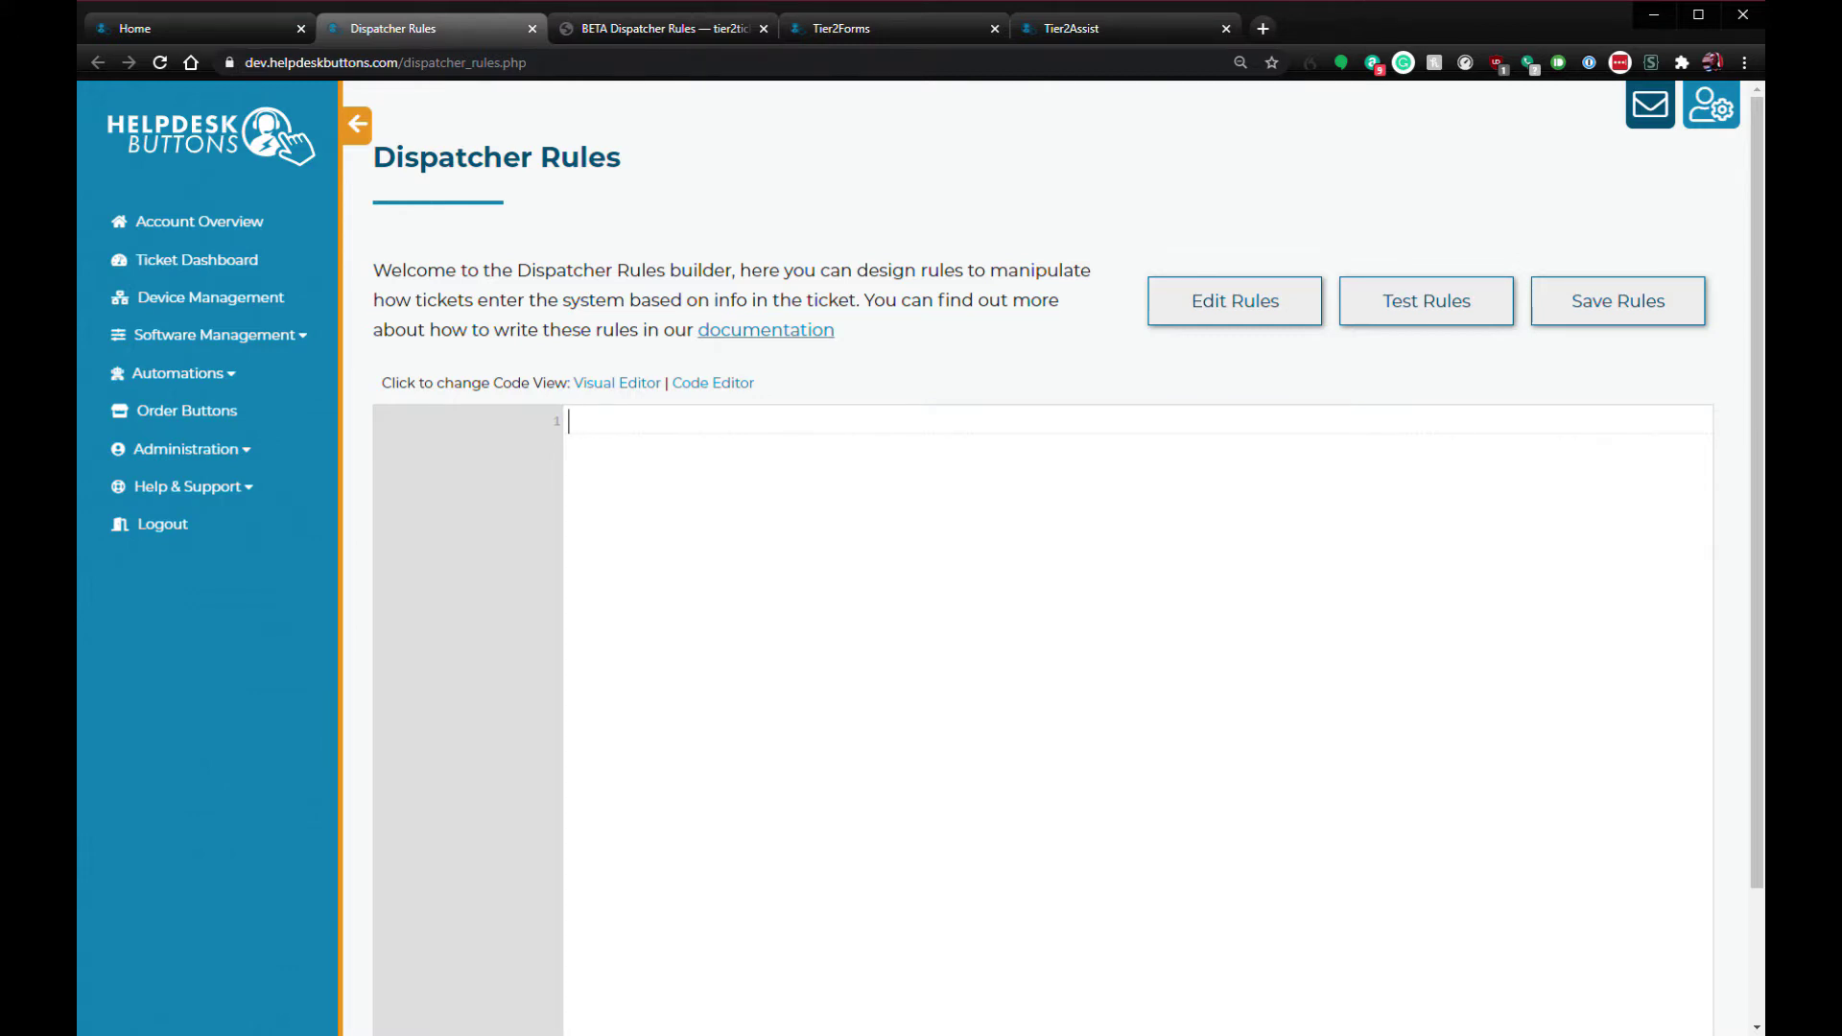
scroll(1068, 562, "down", 2)
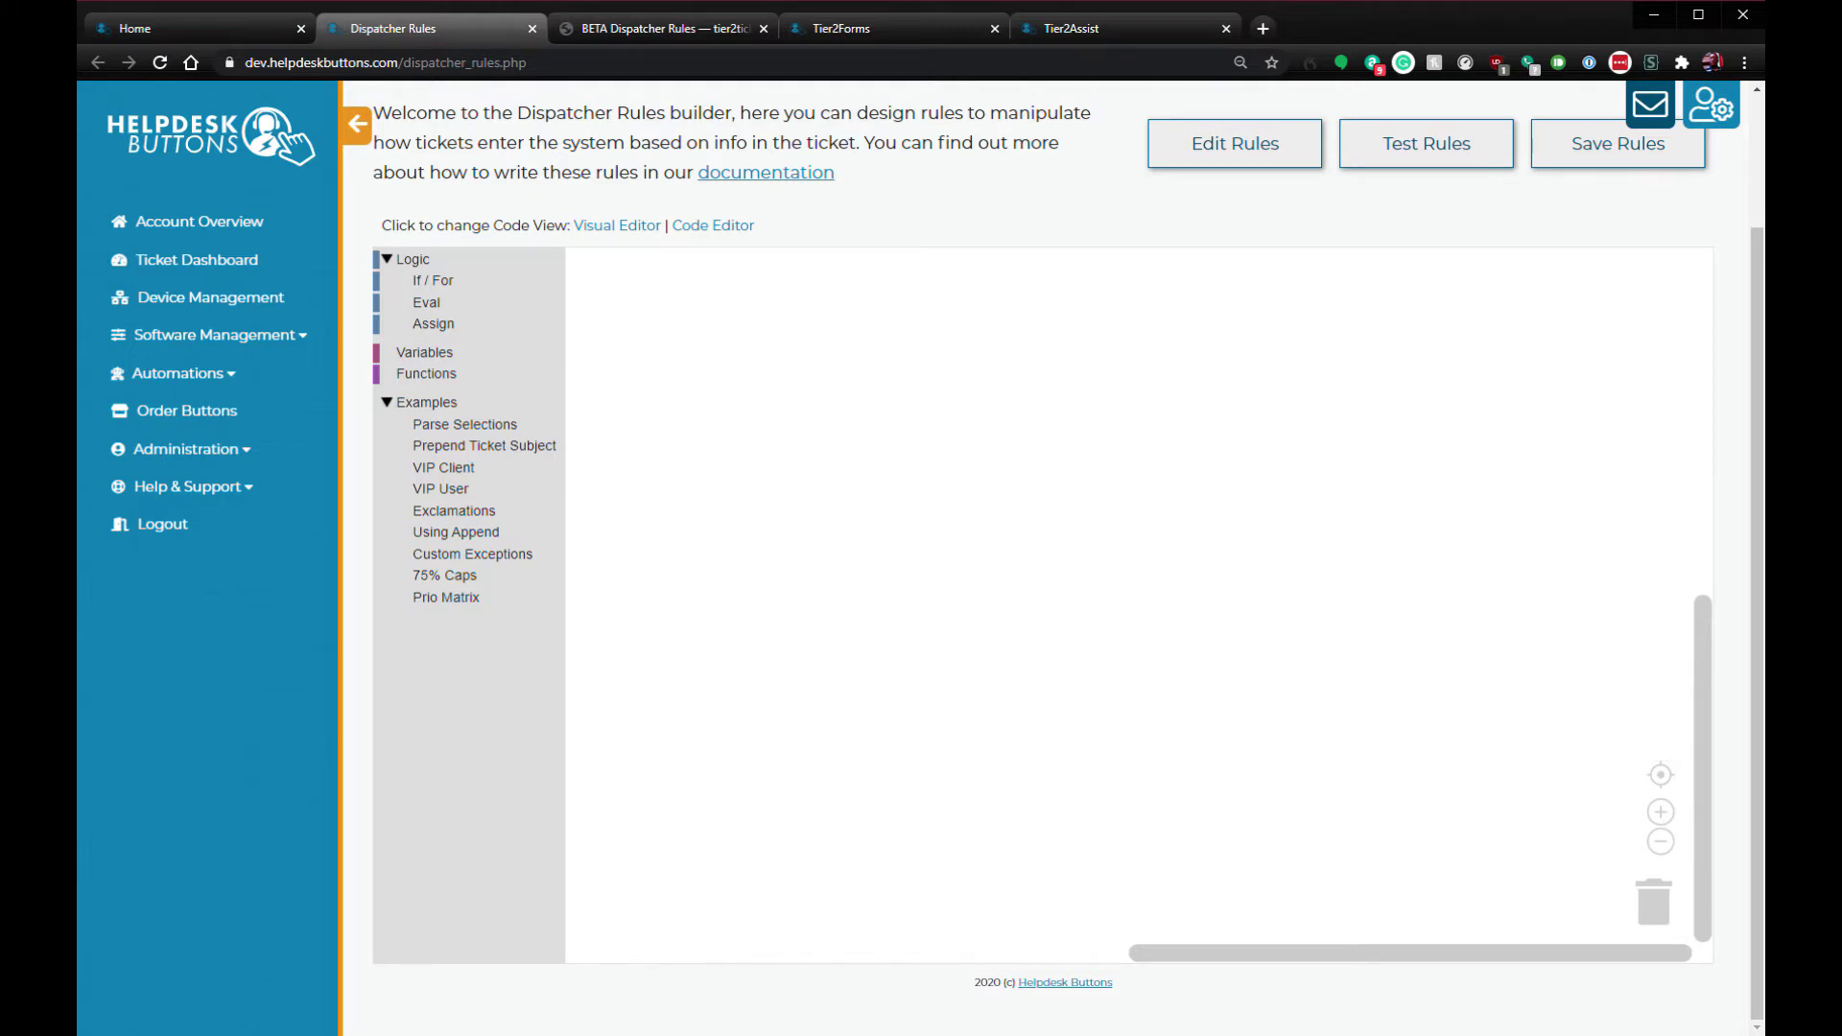
Step: Examine the practical Impact/Urgency Priority Matrix example in the documentation, including its urgency and impact selection options
left_click(662, 28)
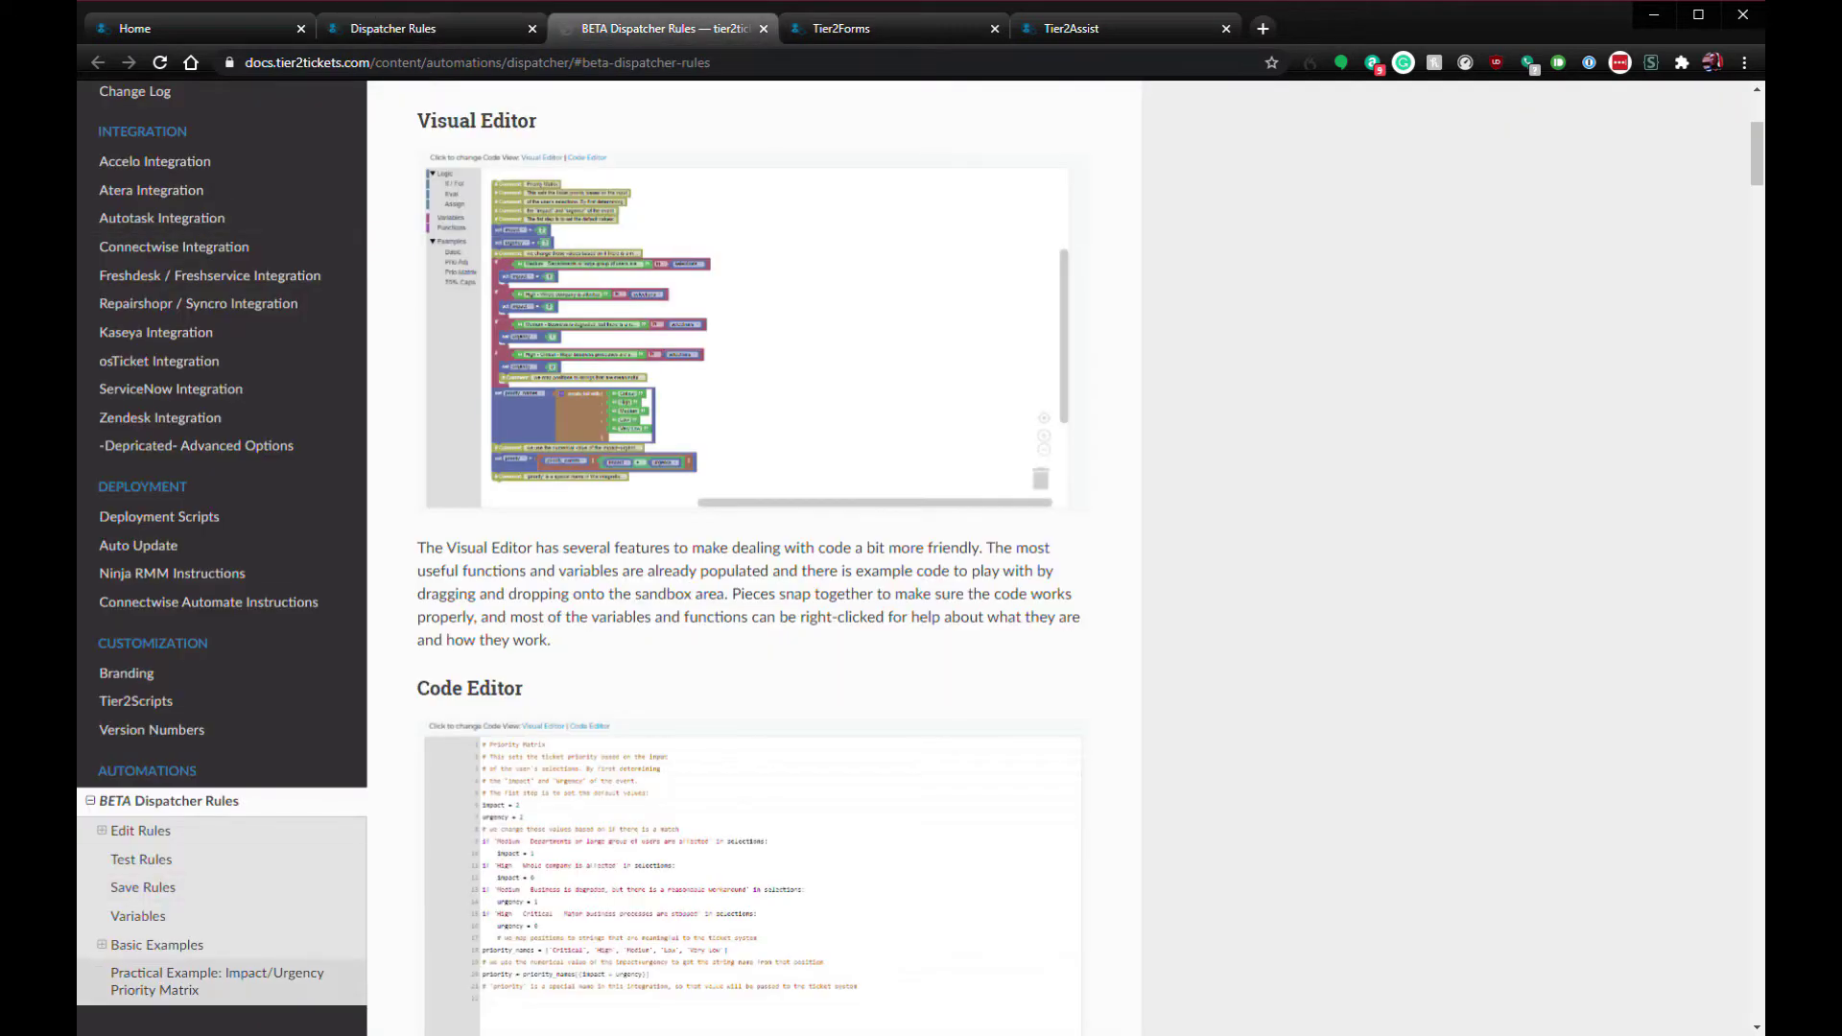
left_click(217, 980)
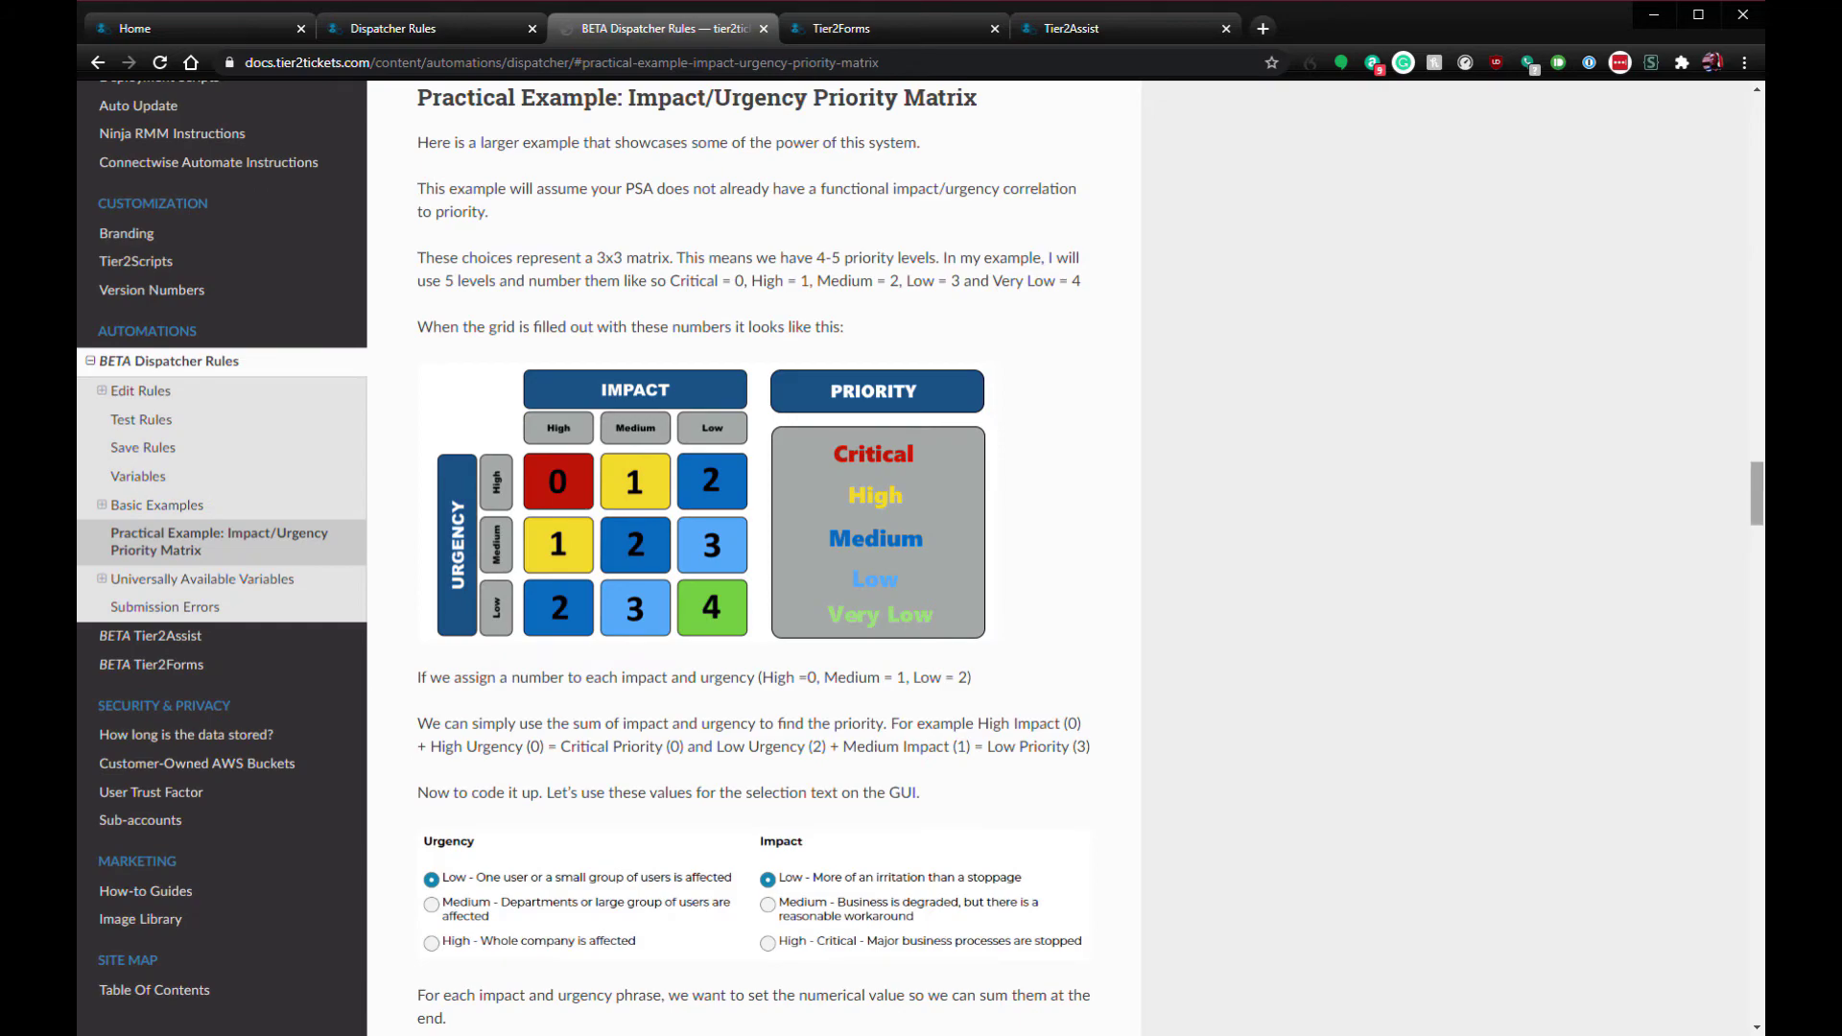
scroll(755, 557, "down", 15)
scroll(754, 557, "up", 10)
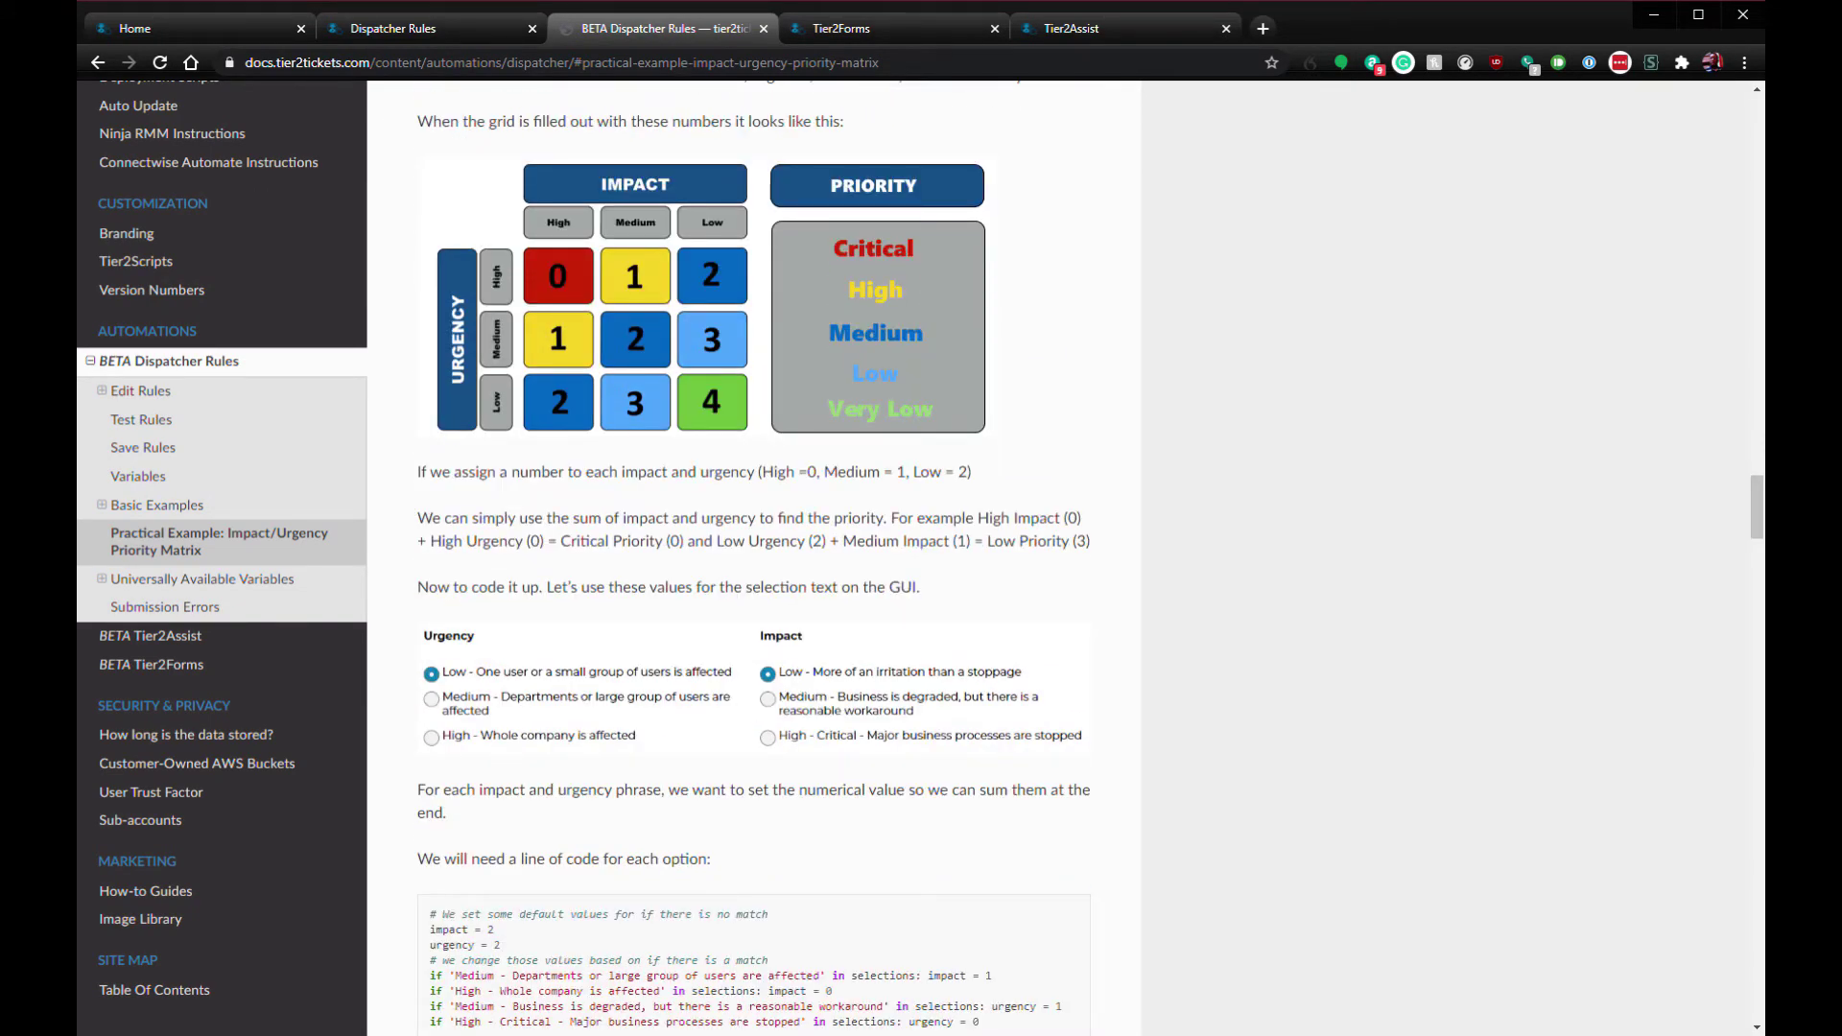
triple_click(754, 688)
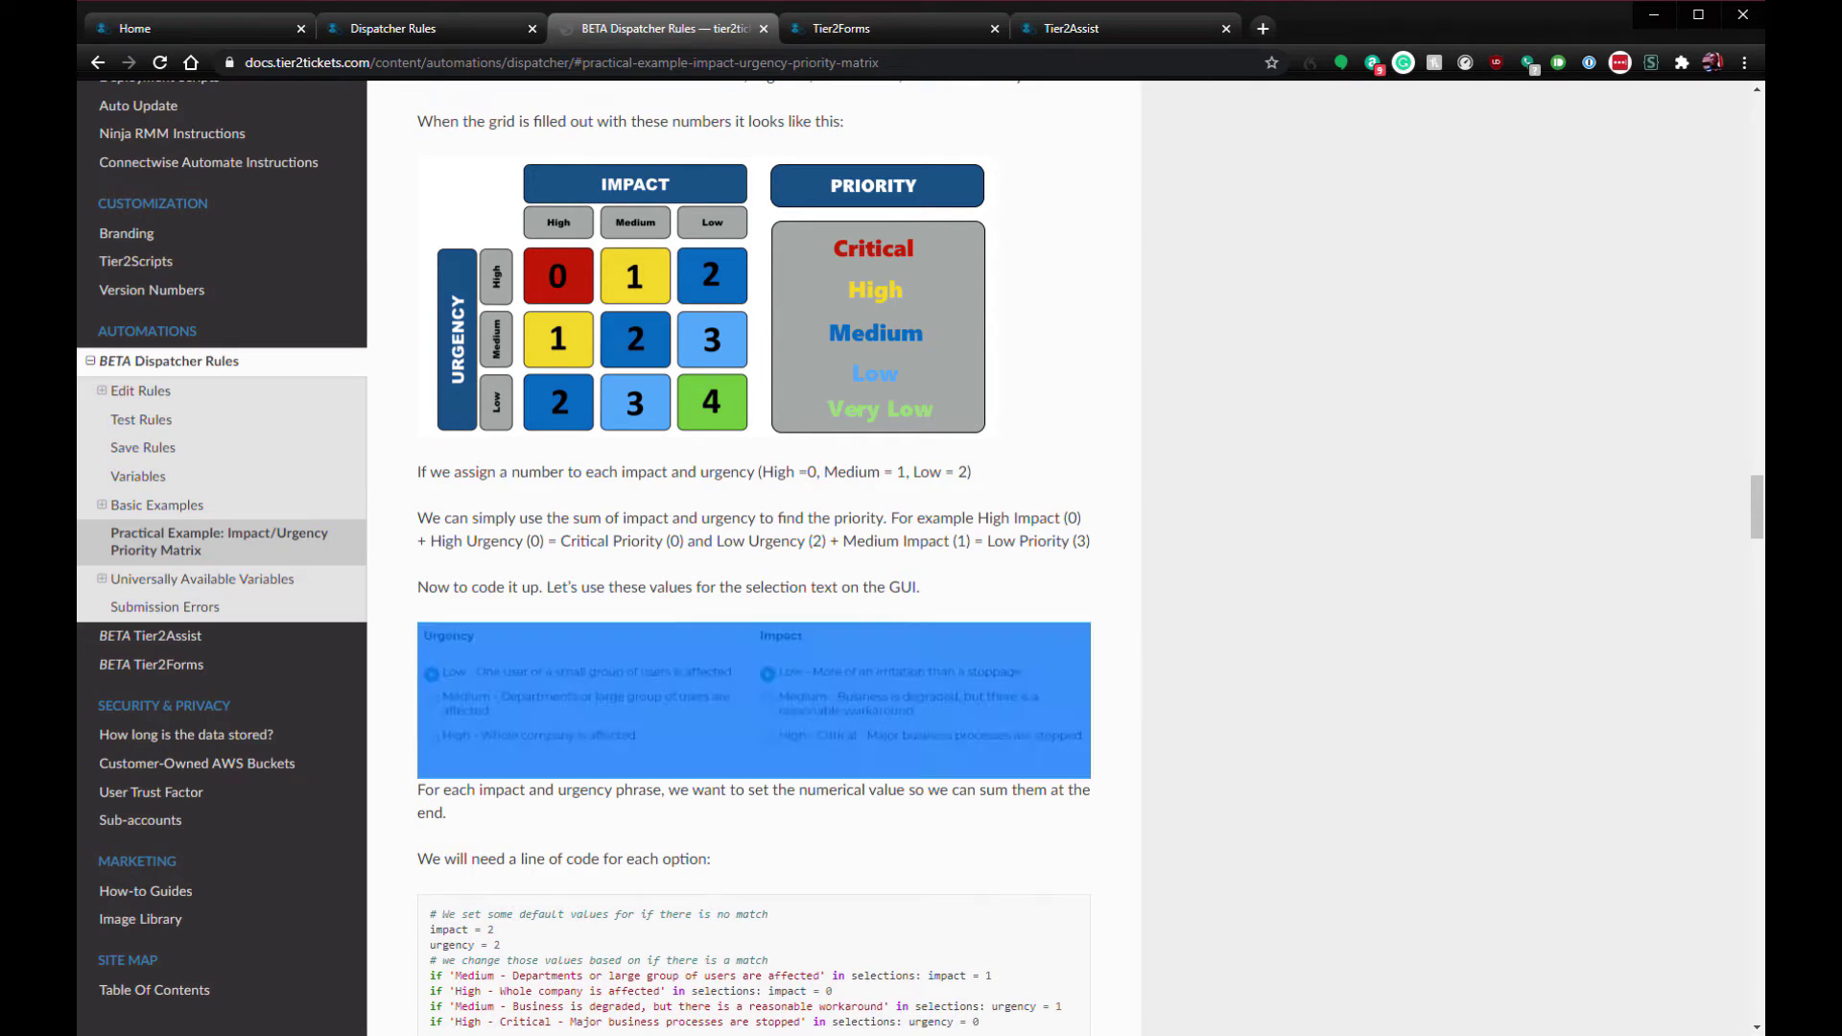
left_click(754, 688)
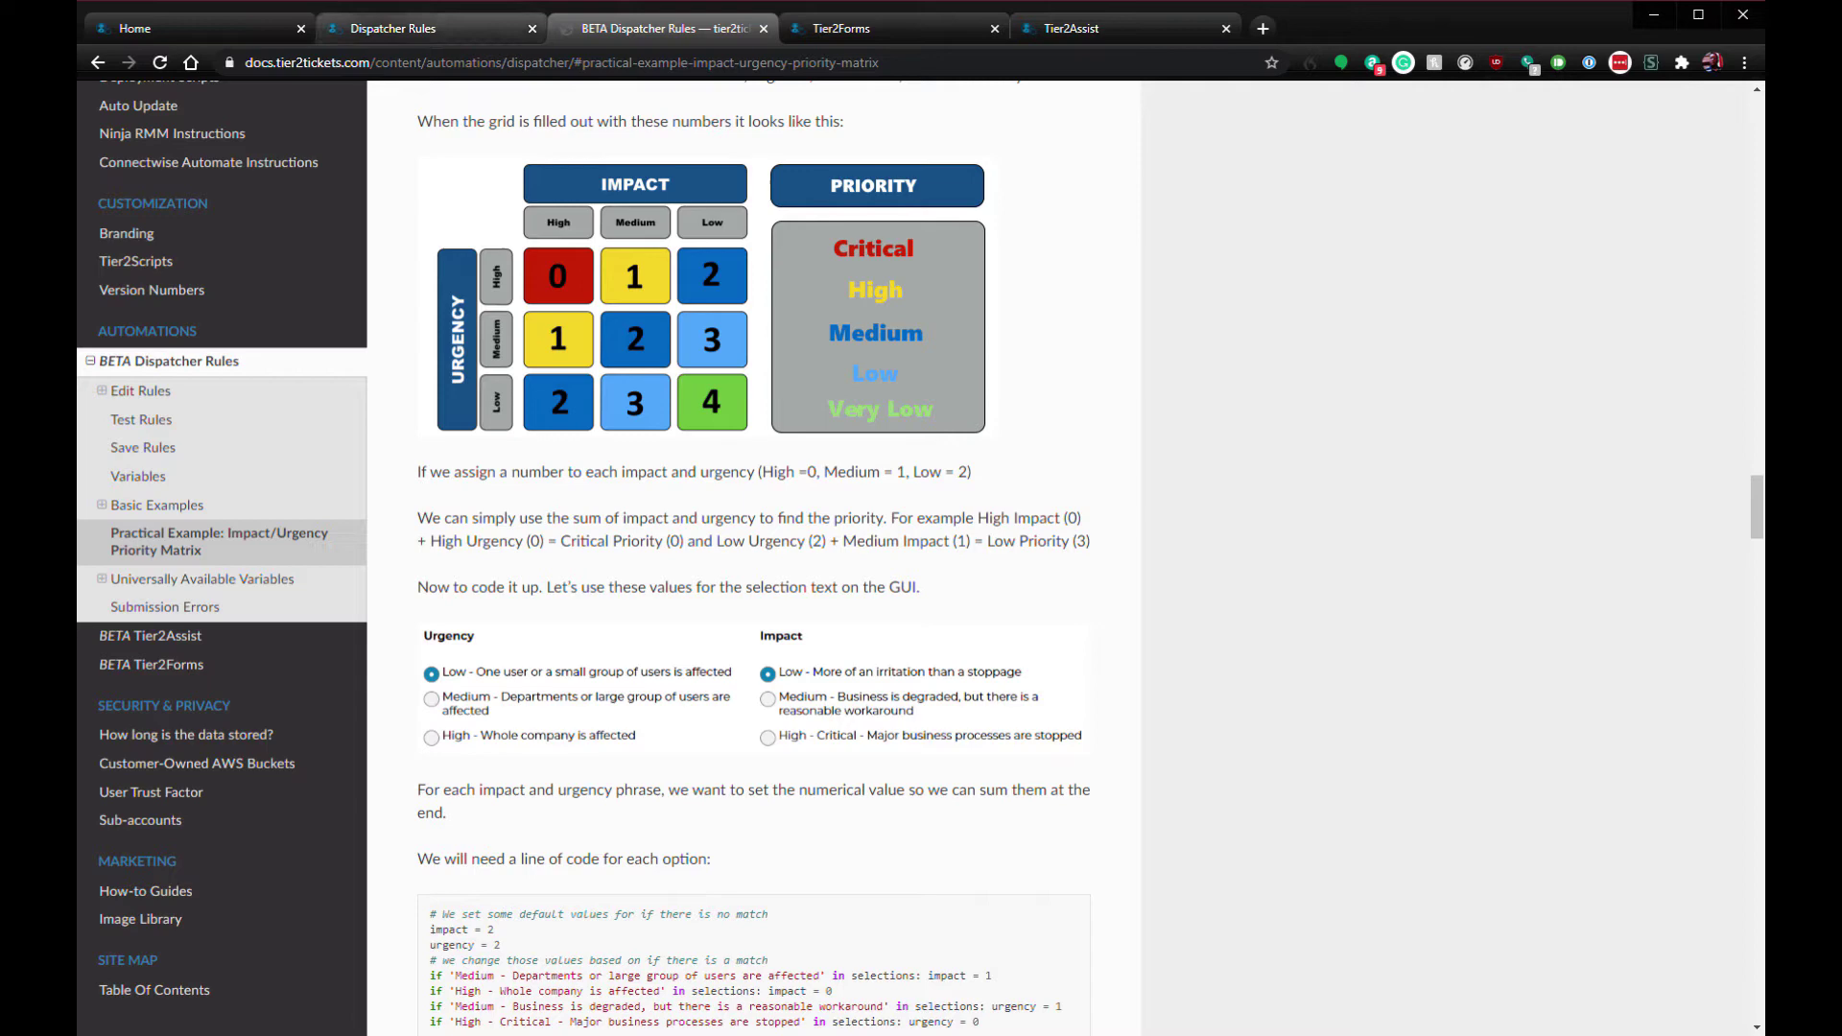
Step: Add the Prio Matrix example blocks, starting at the impact assignment, to the dispatcher rules workspace and show them as code
left_click(430, 28)
left_click(447, 597)
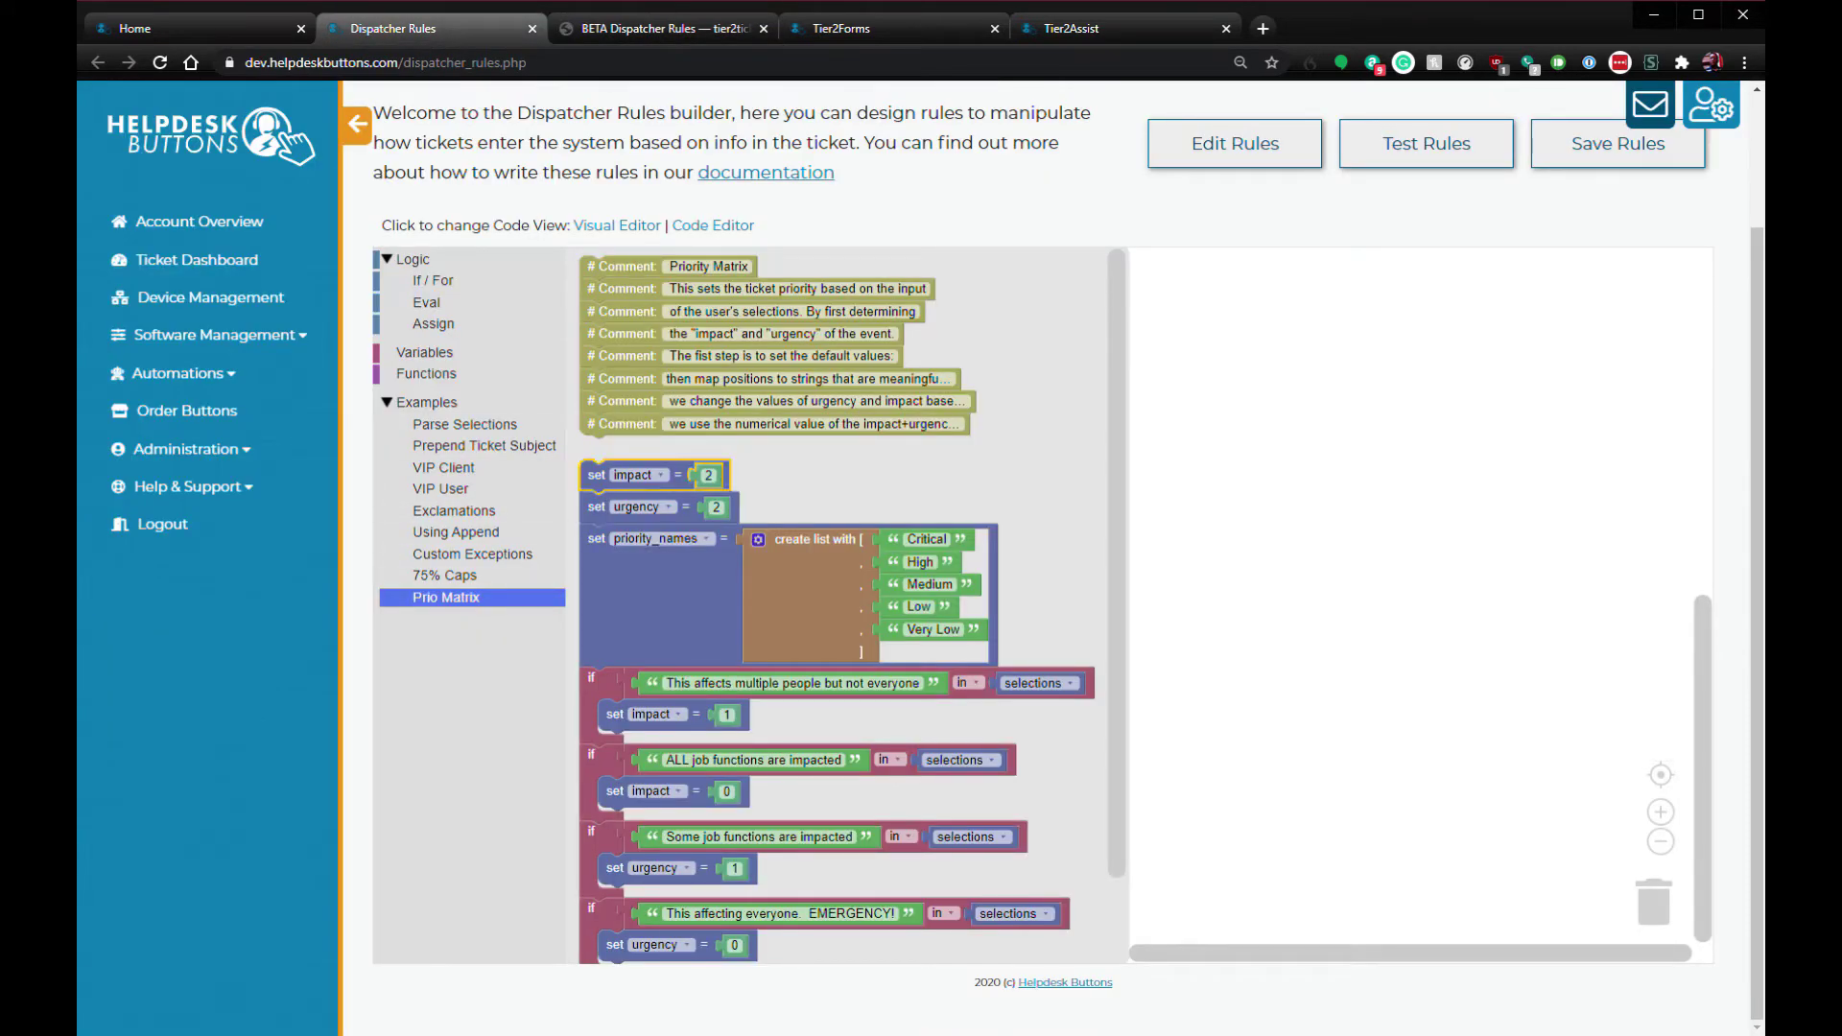
left_click_drag(597, 475, 606, 294)
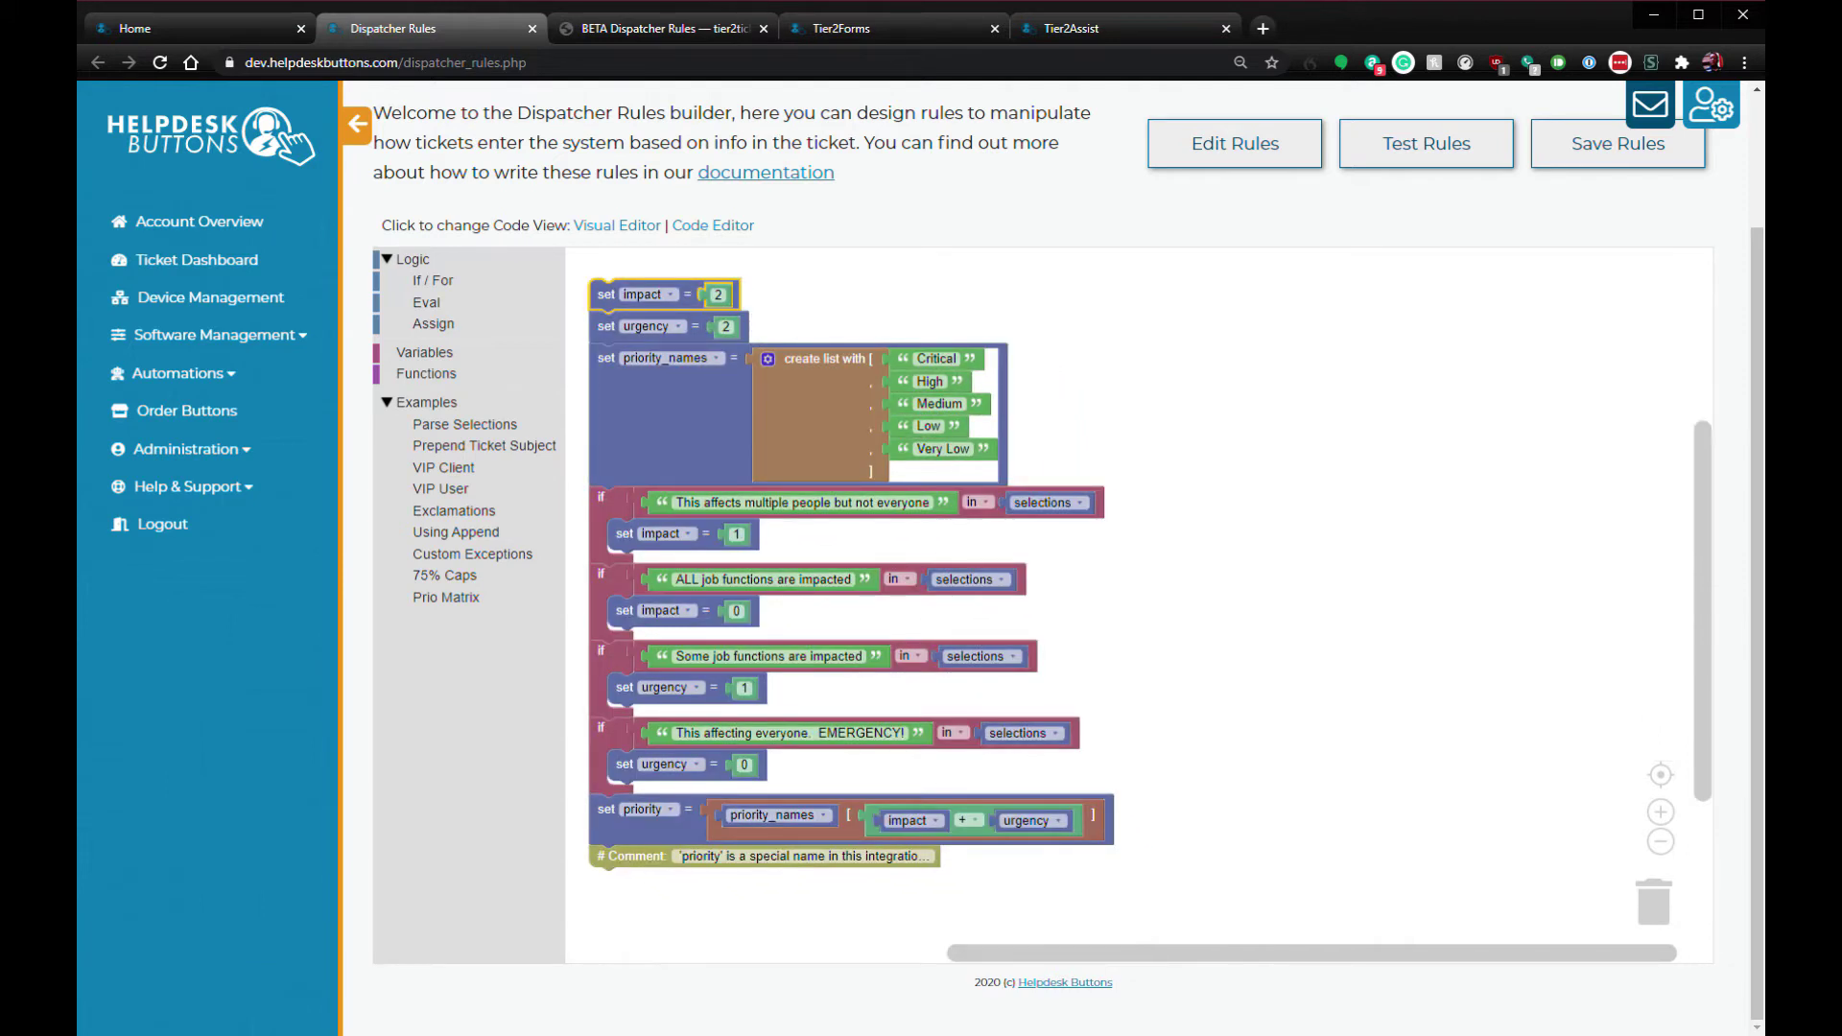
left_click(712, 225)
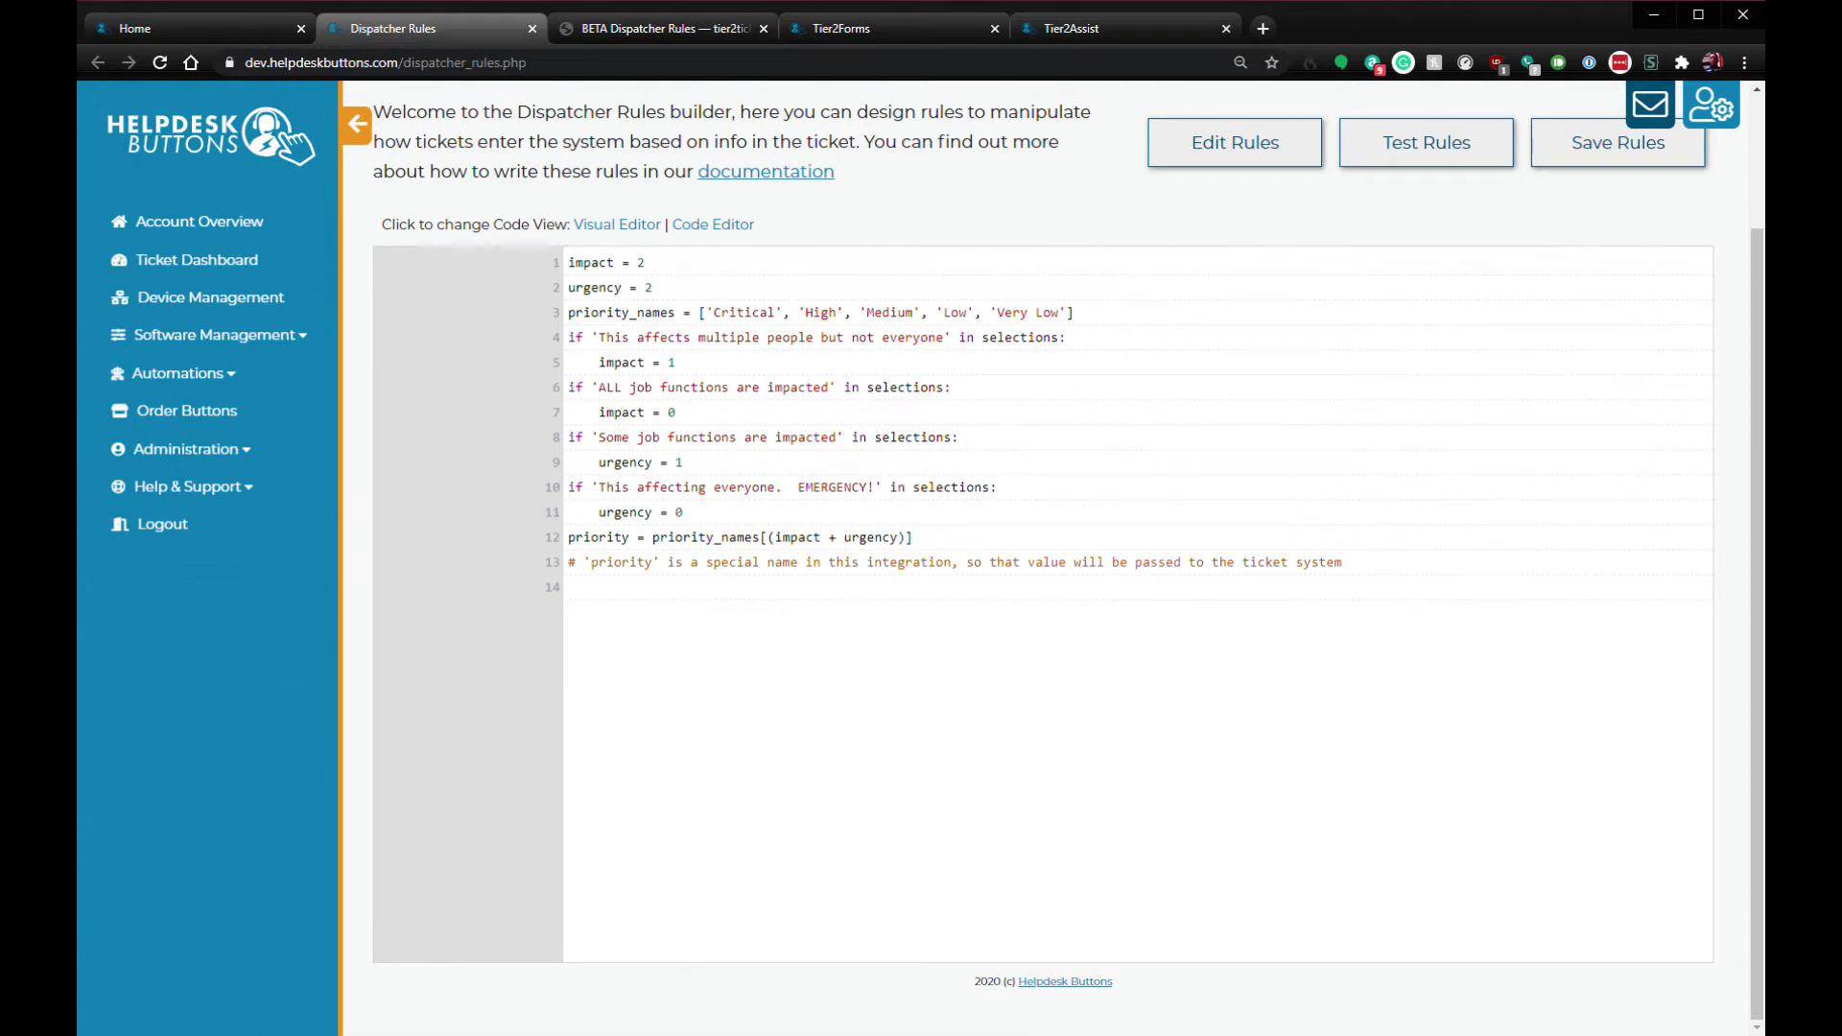
Step: Examine each entry of the priority_names list in the rule code, from Critical to Very Low
double_click(743, 313)
double_click(821, 313)
double_click(891, 312)
double_click(946, 313)
double_click(1032, 313)
double_click(1047, 313)
left_click_drag(997, 313, 1059, 312)
left_click(1073, 313)
Step: Review the selection phrases in the four if conditions that set the impact and urgency values
left_click_drag(599, 337, 945, 338)
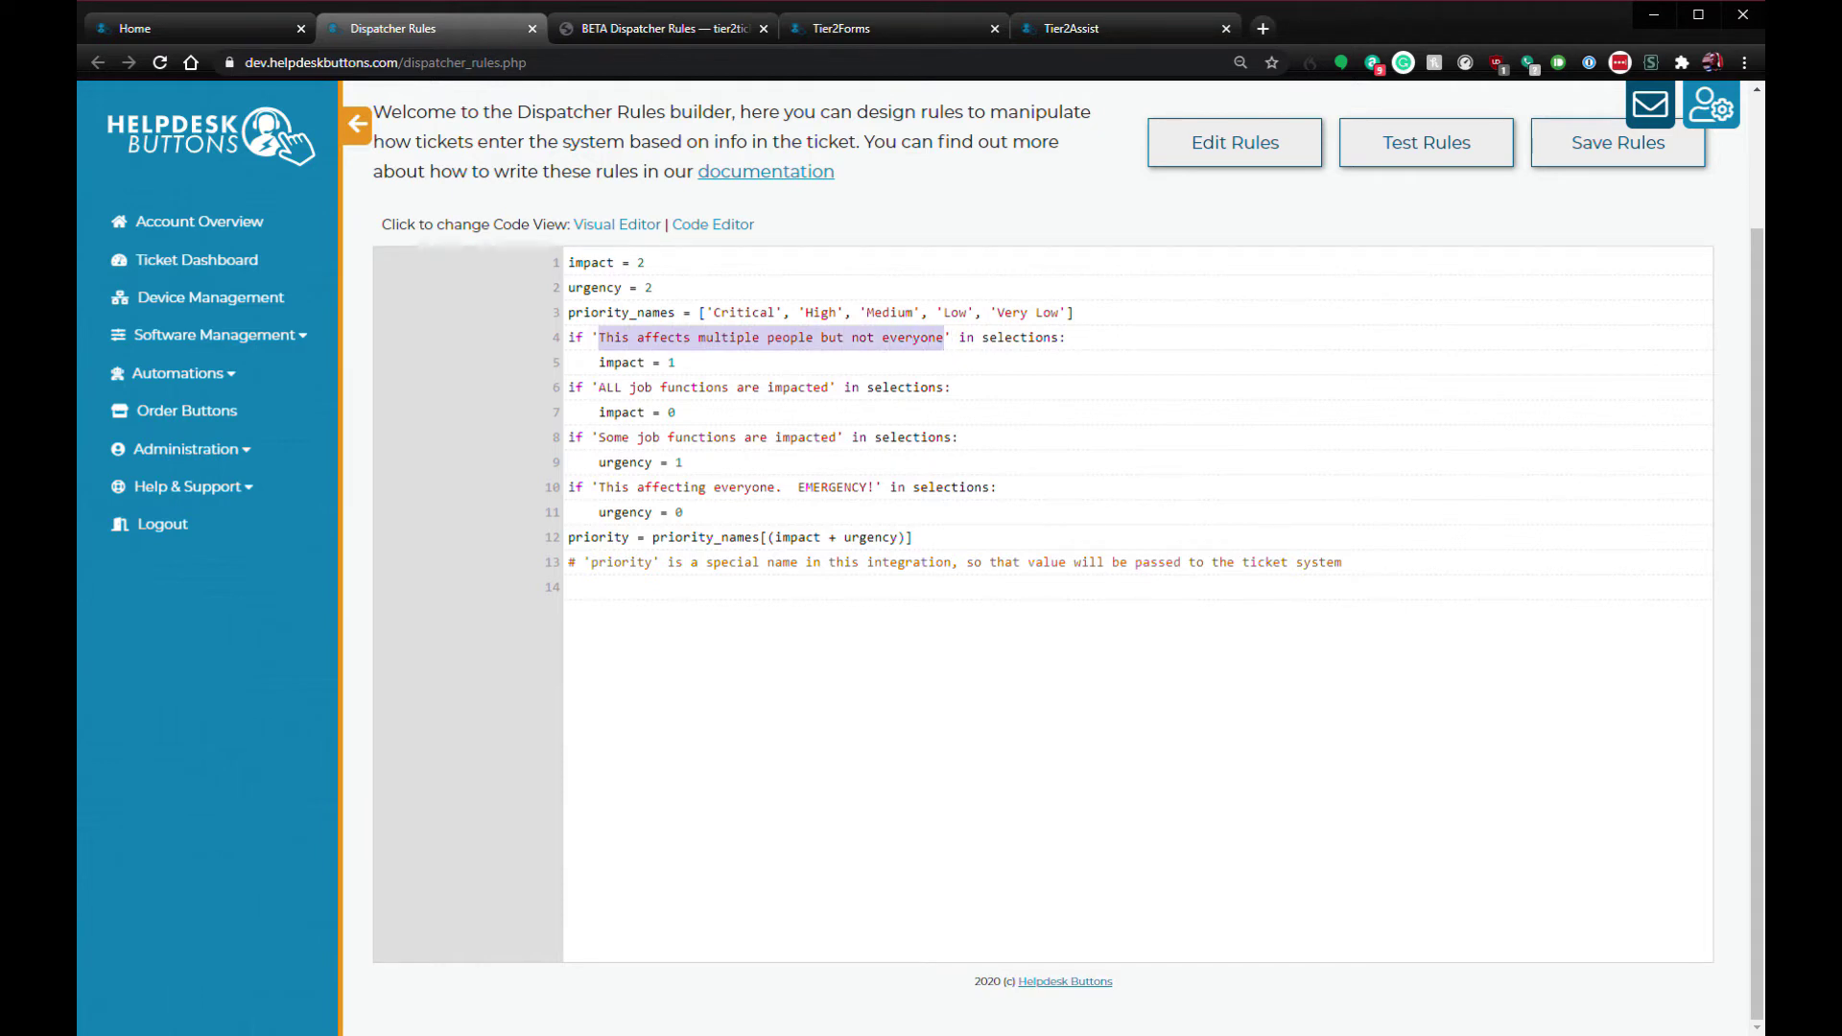
left_click_drag(606, 387, 829, 388)
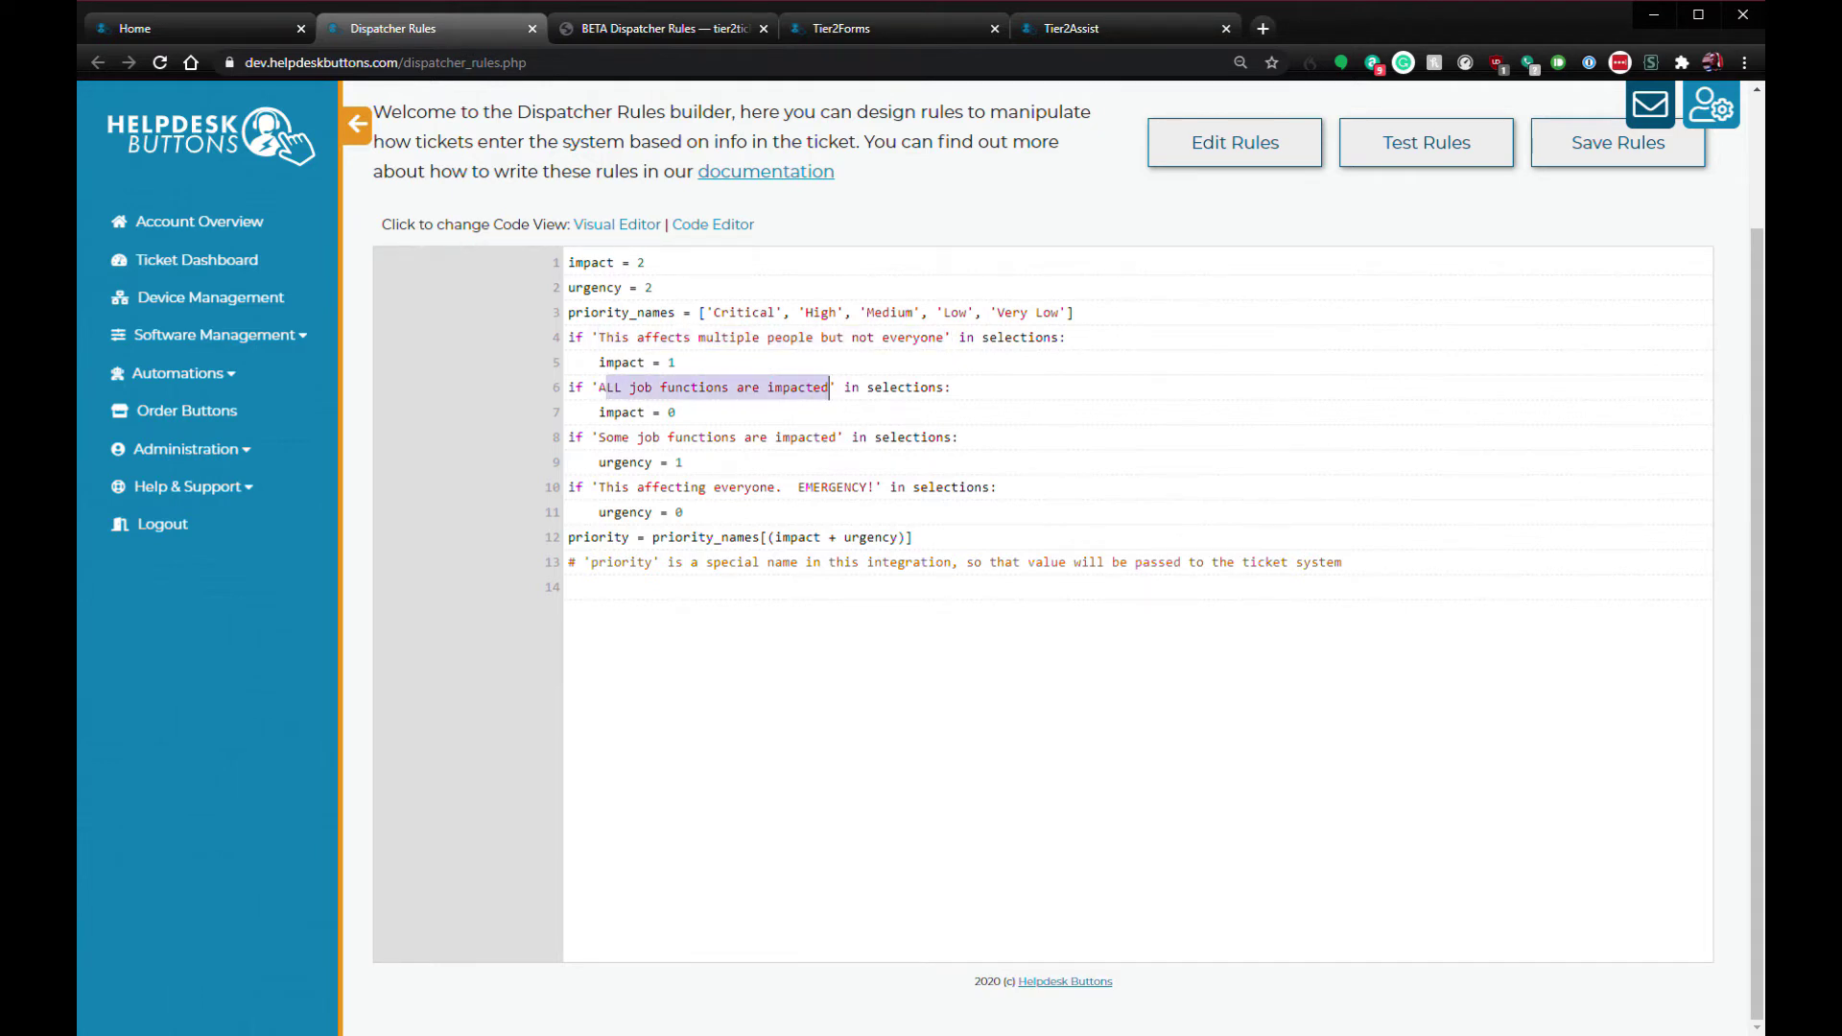
left_click_drag(606, 437, 844, 438)
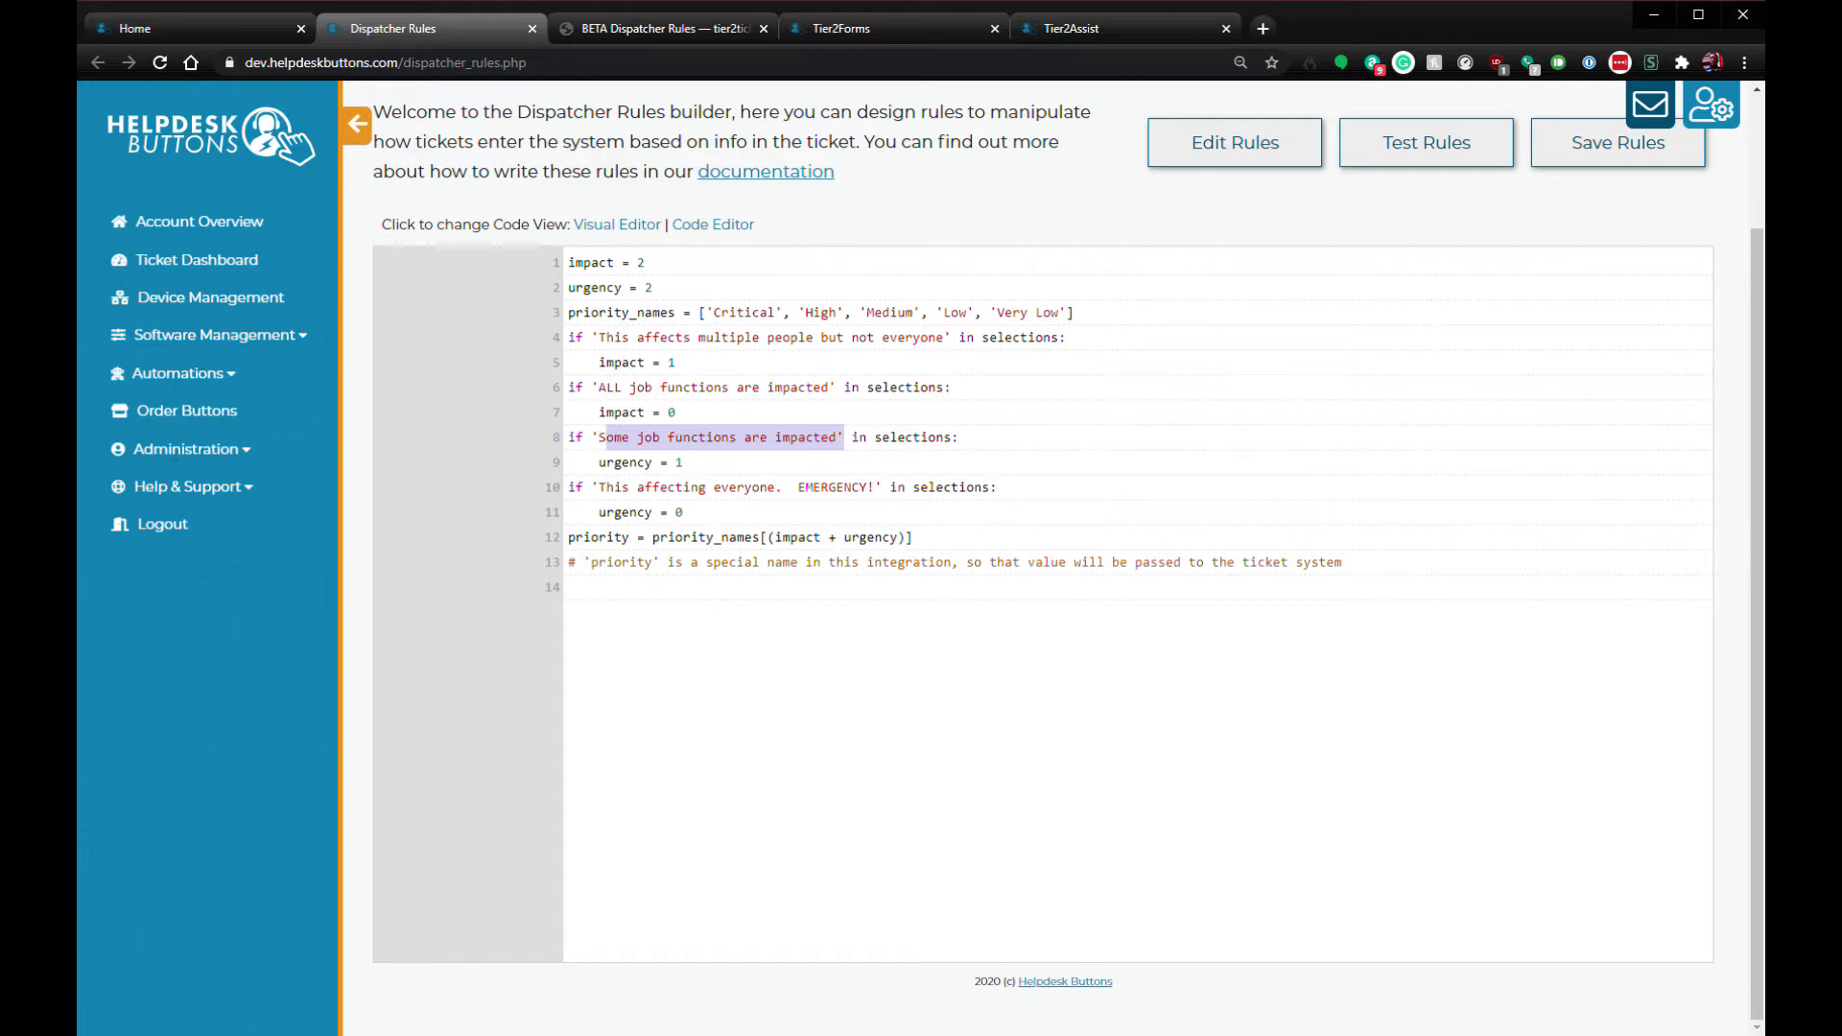
left_click_drag(607, 487, 867, 487)
left_click(681, 463)
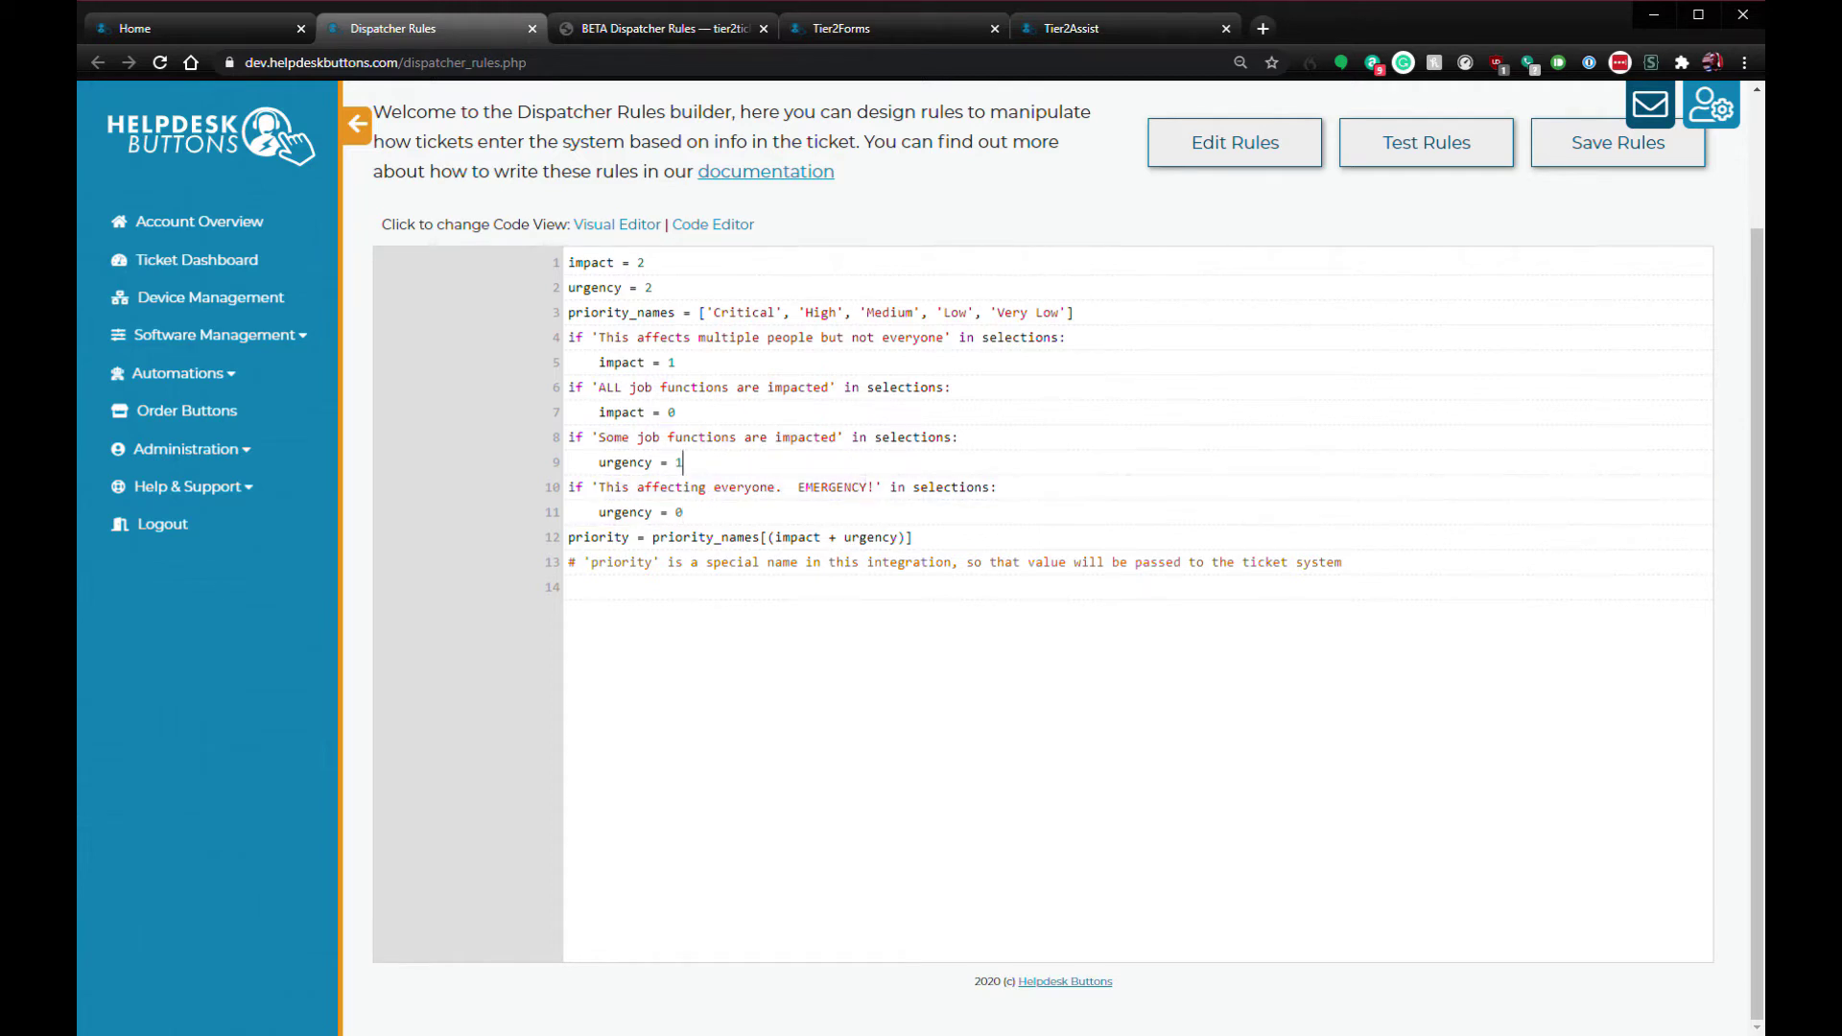
Step: Save the priority matrix dispatcher rules and dismiss the save dialog
left_click(1618, 142)
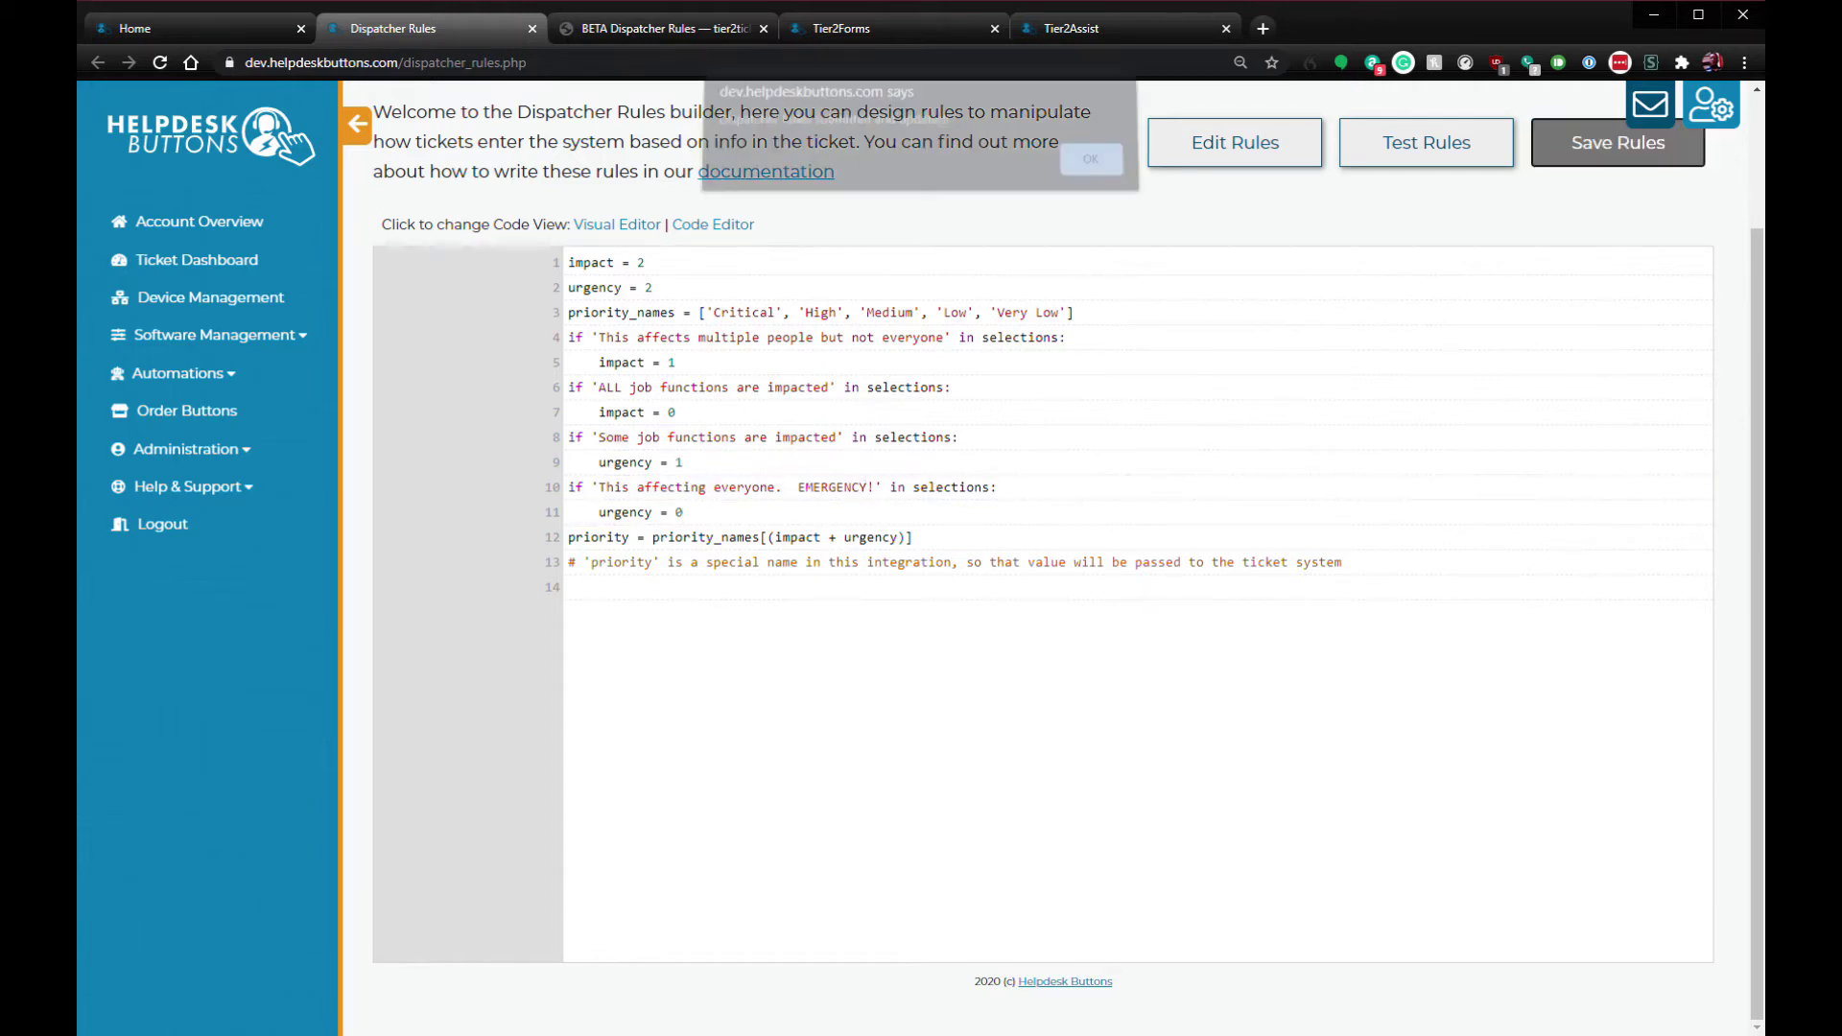
key("Return")
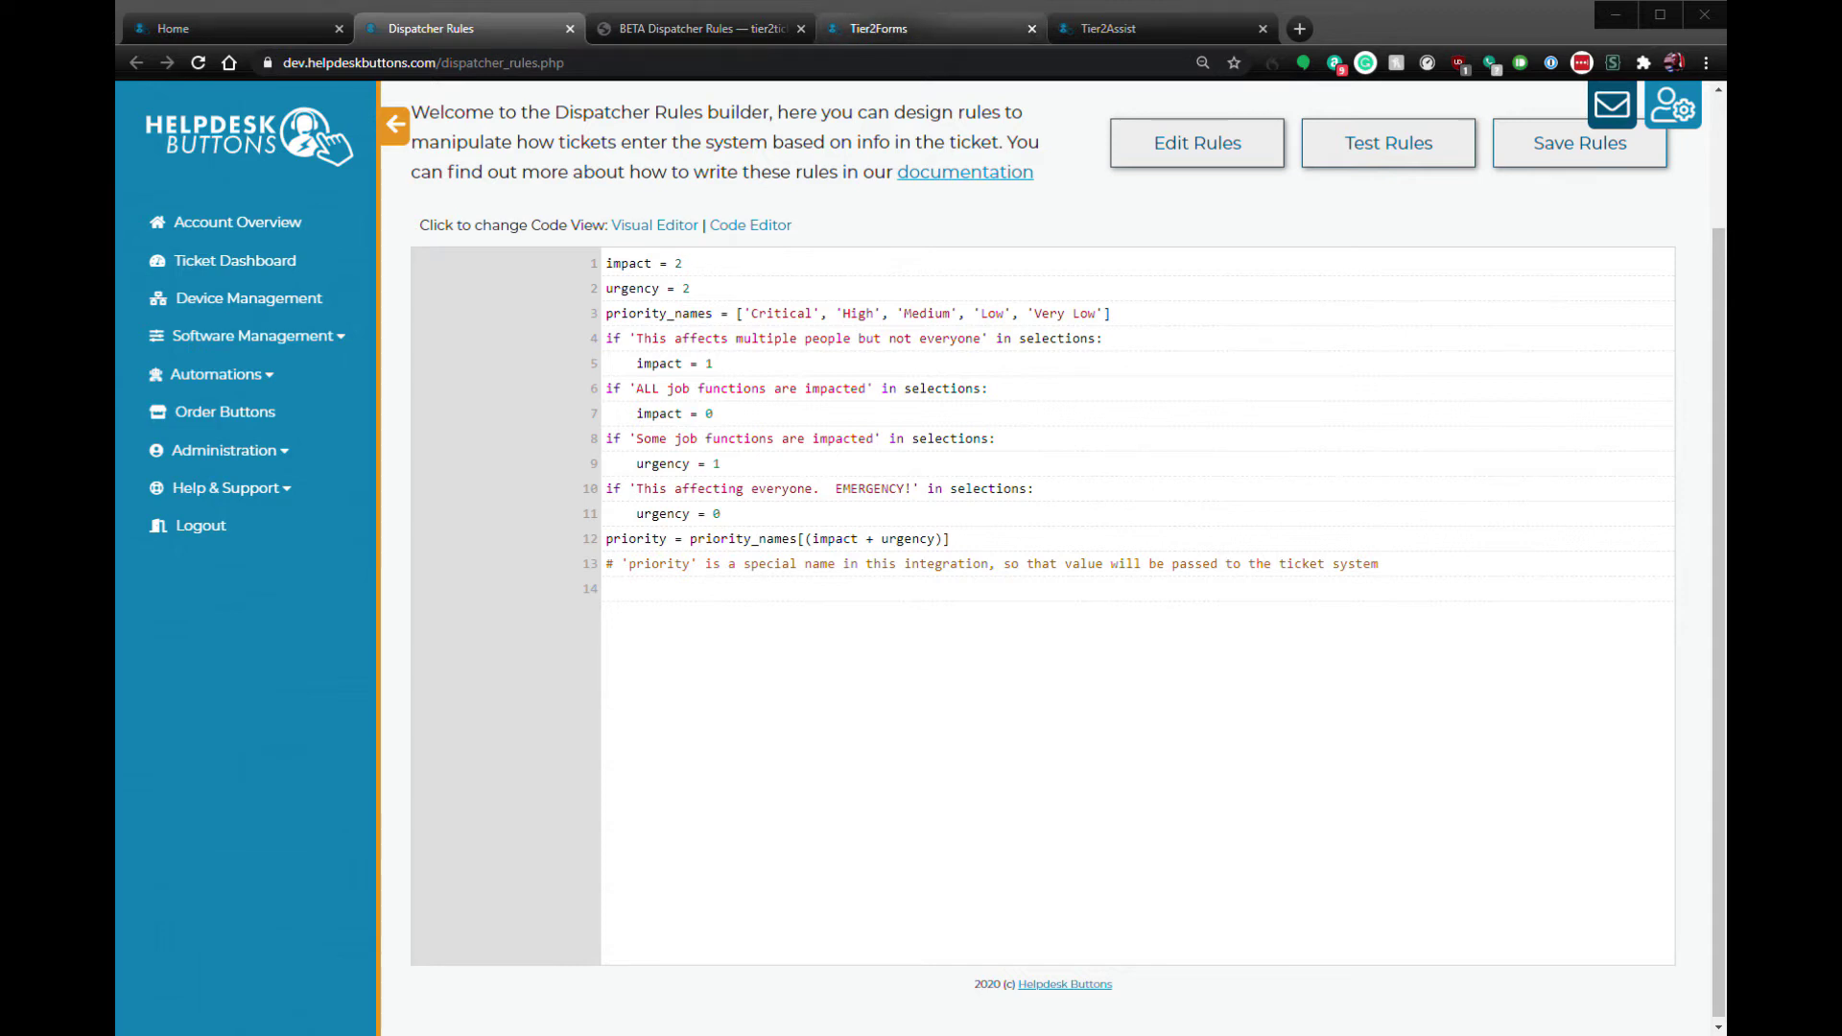
Step: Open the first connected Google Form from Tier2Forms and examine its questions, including the Ticket ID (Do Not Change) field
left_click(878, 27)
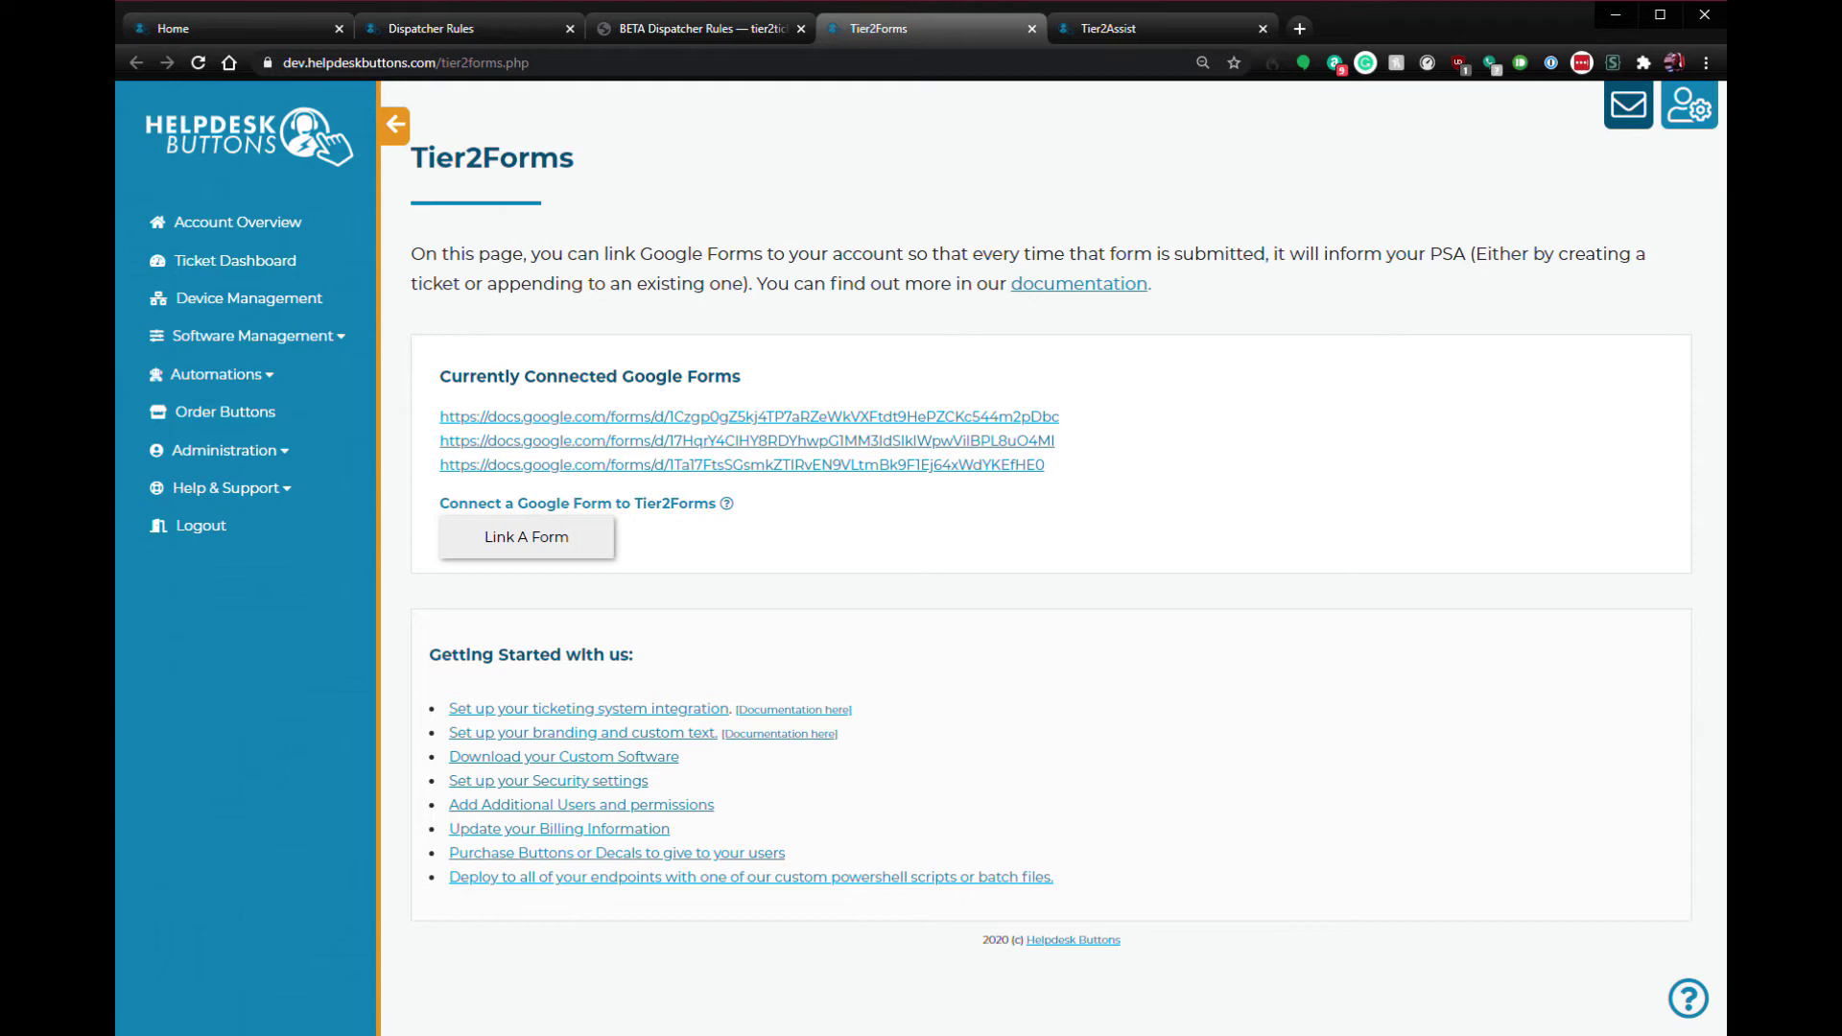
middle_click(749, 416)
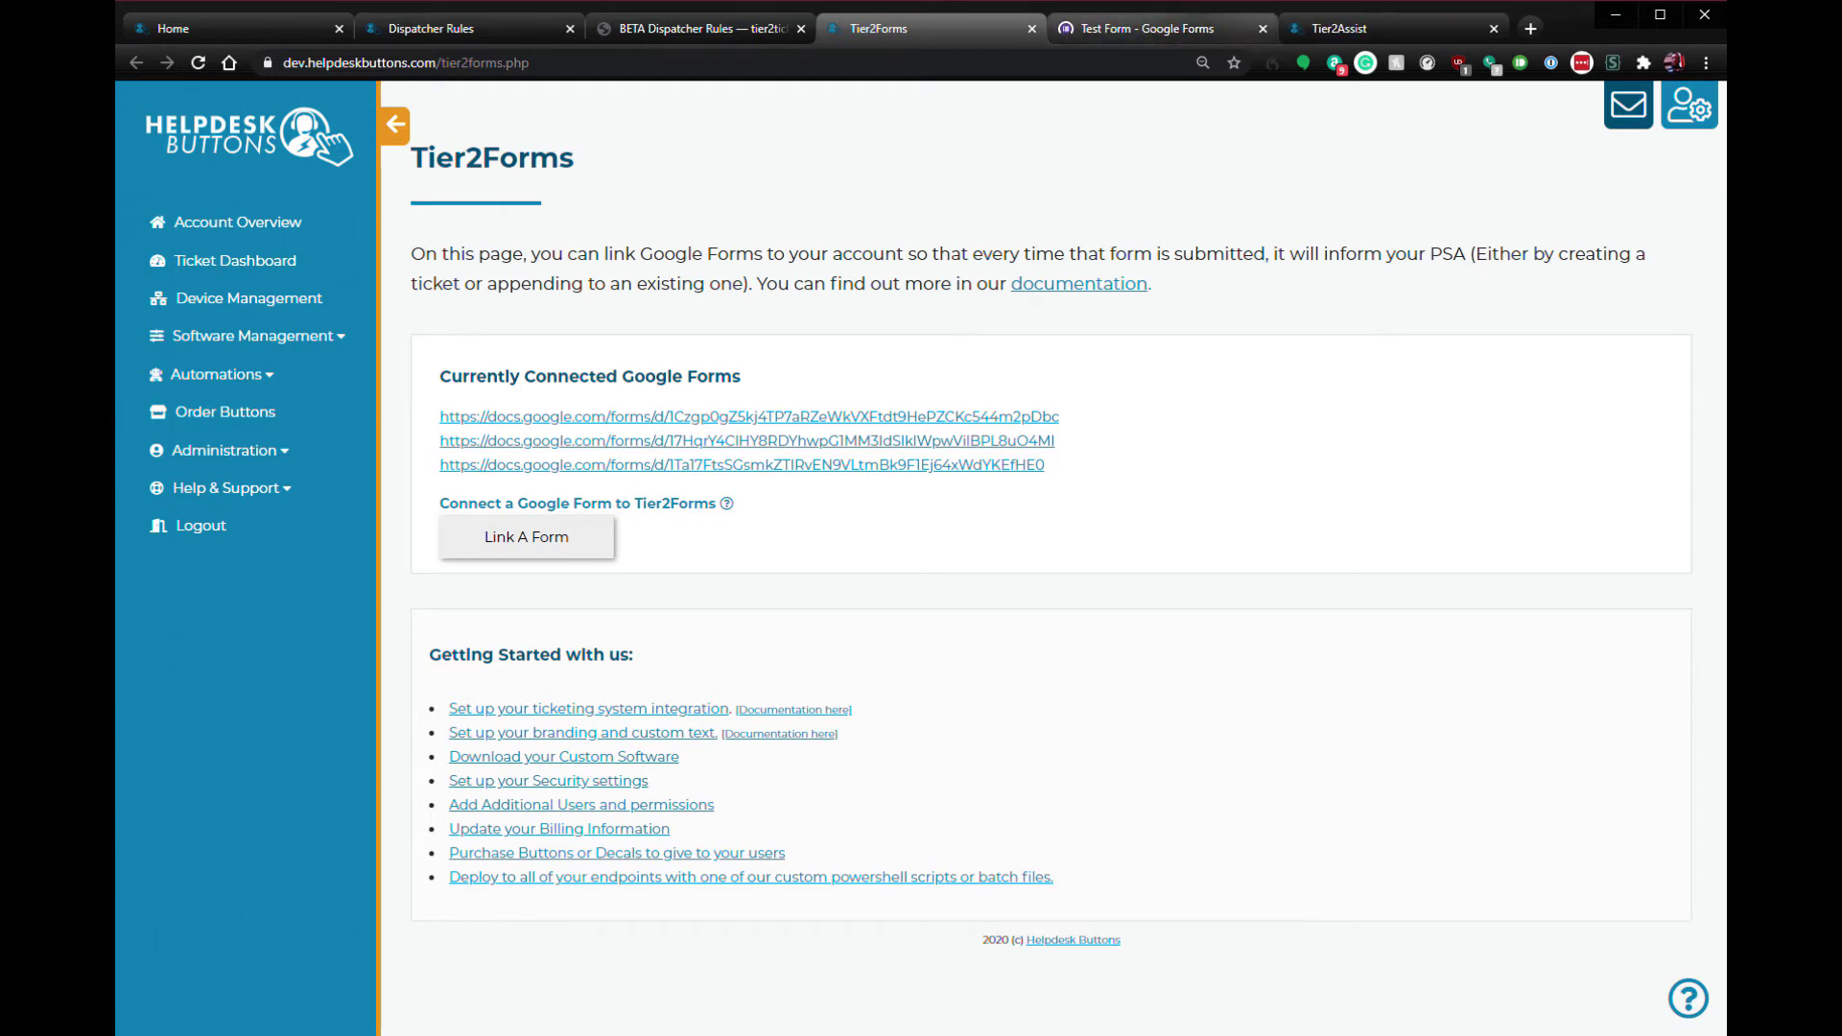
left_click(1161, 28)
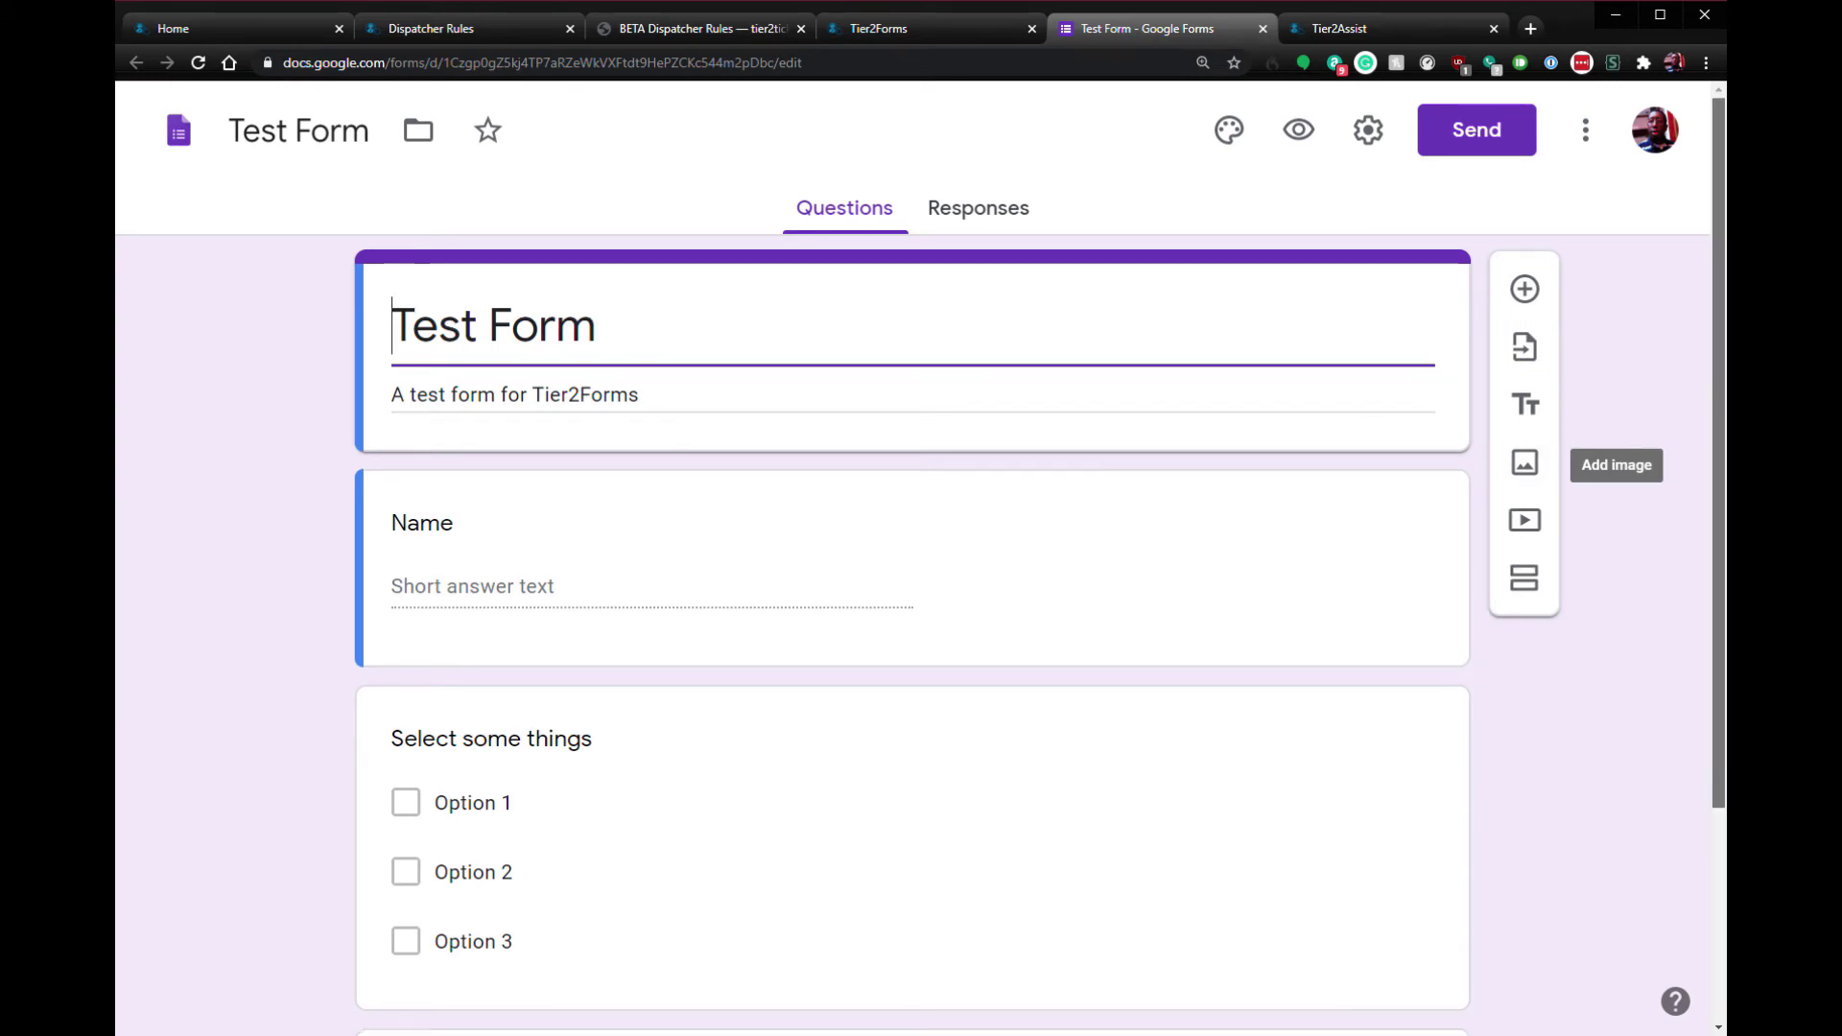
scroll(1040, 566, "down", 3)
left_click_drag(1718, 633, 1719, 668)
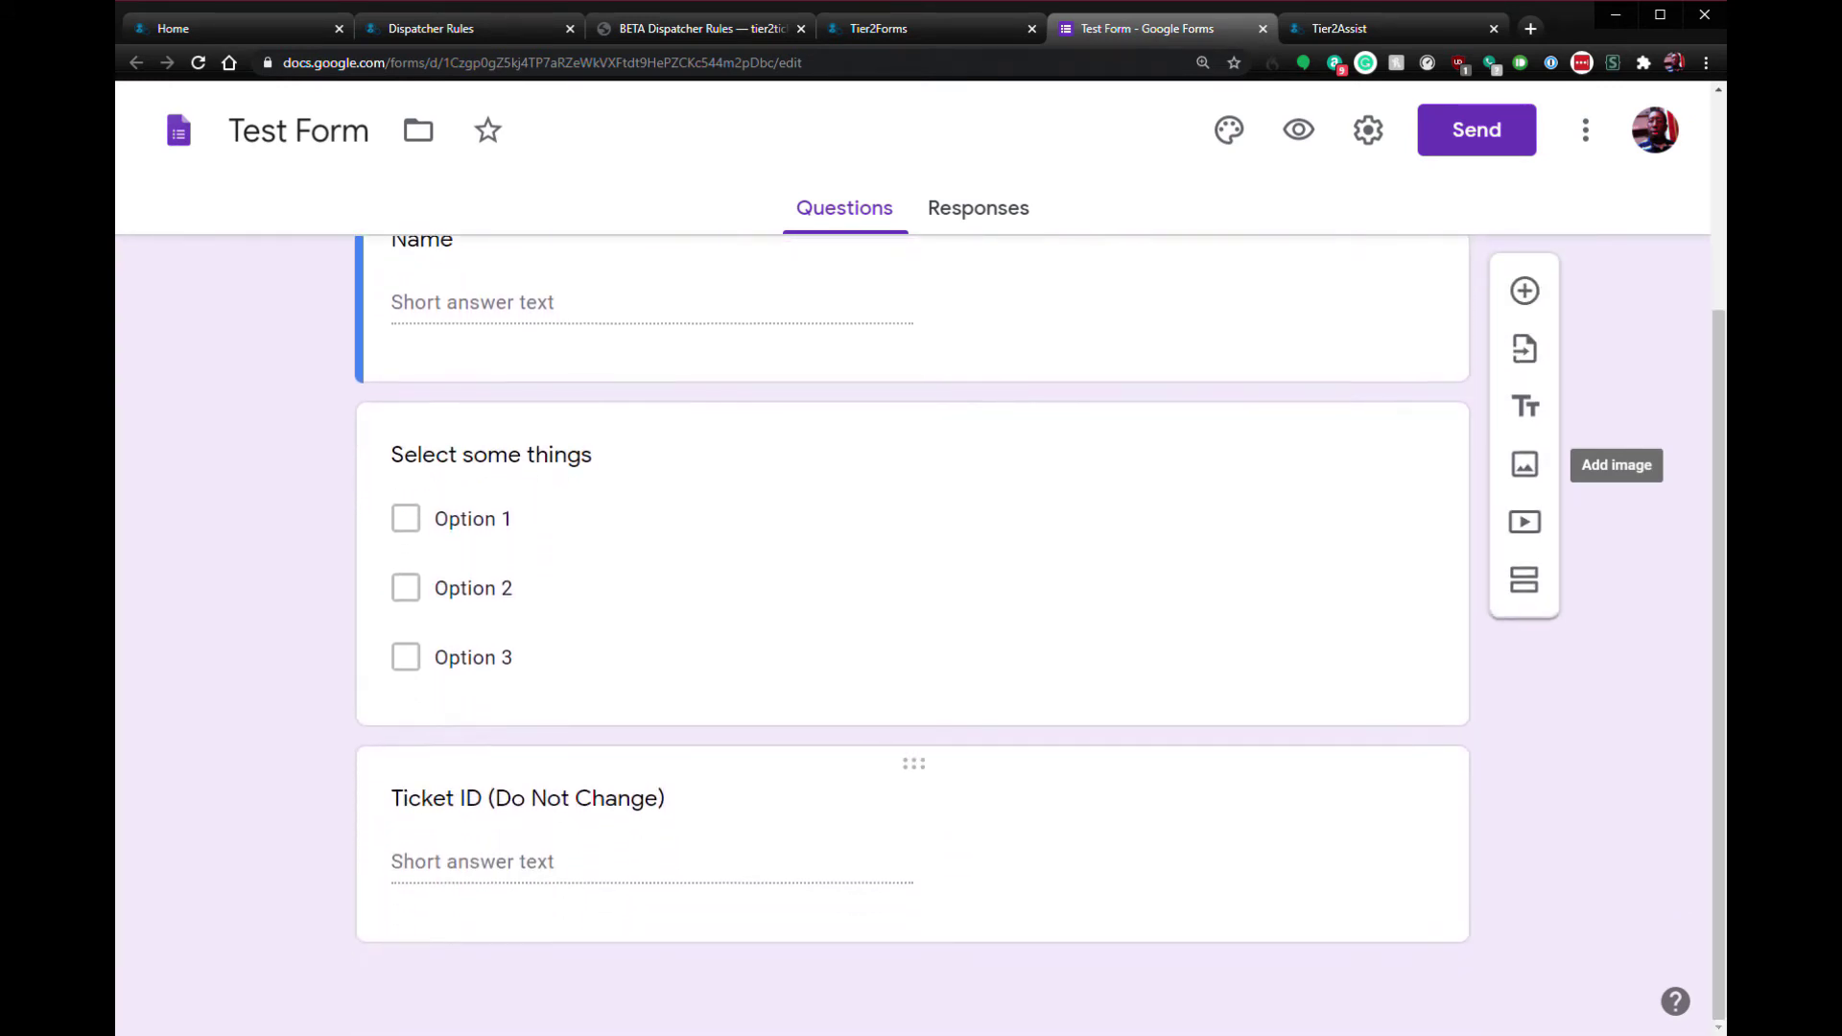
left_click(416, 798)
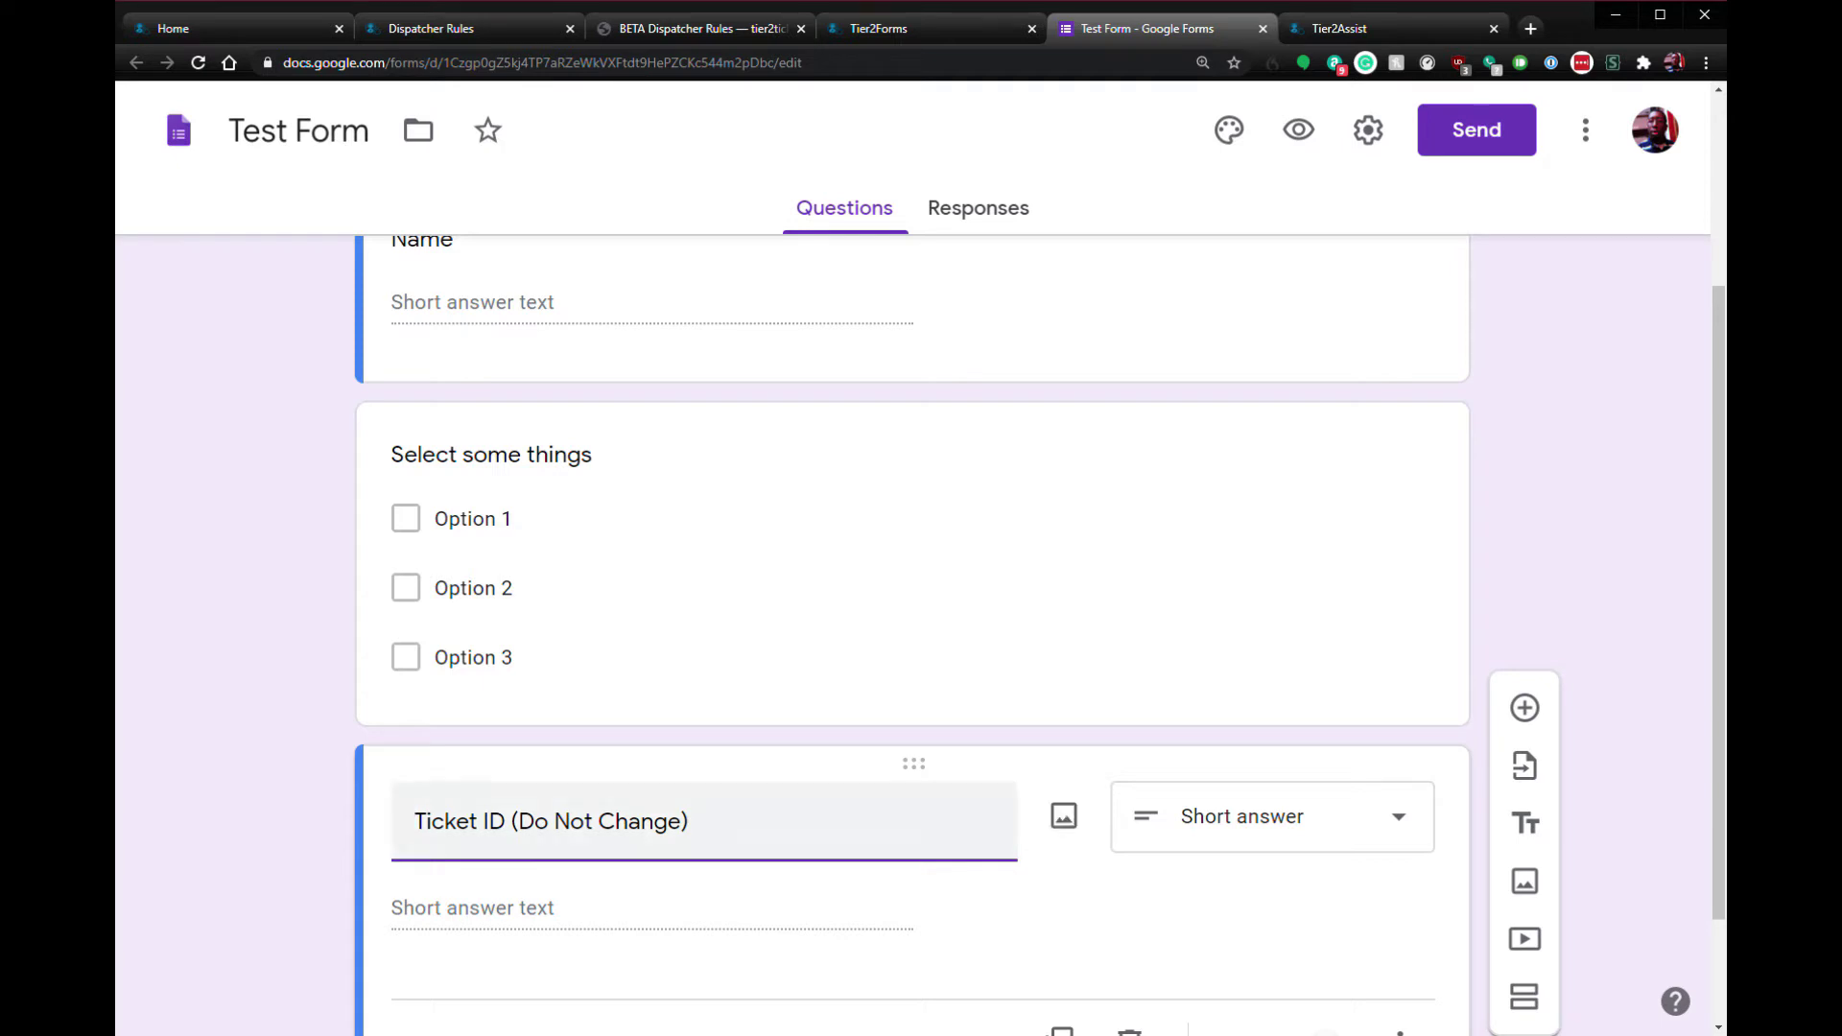
key("shift+Home")
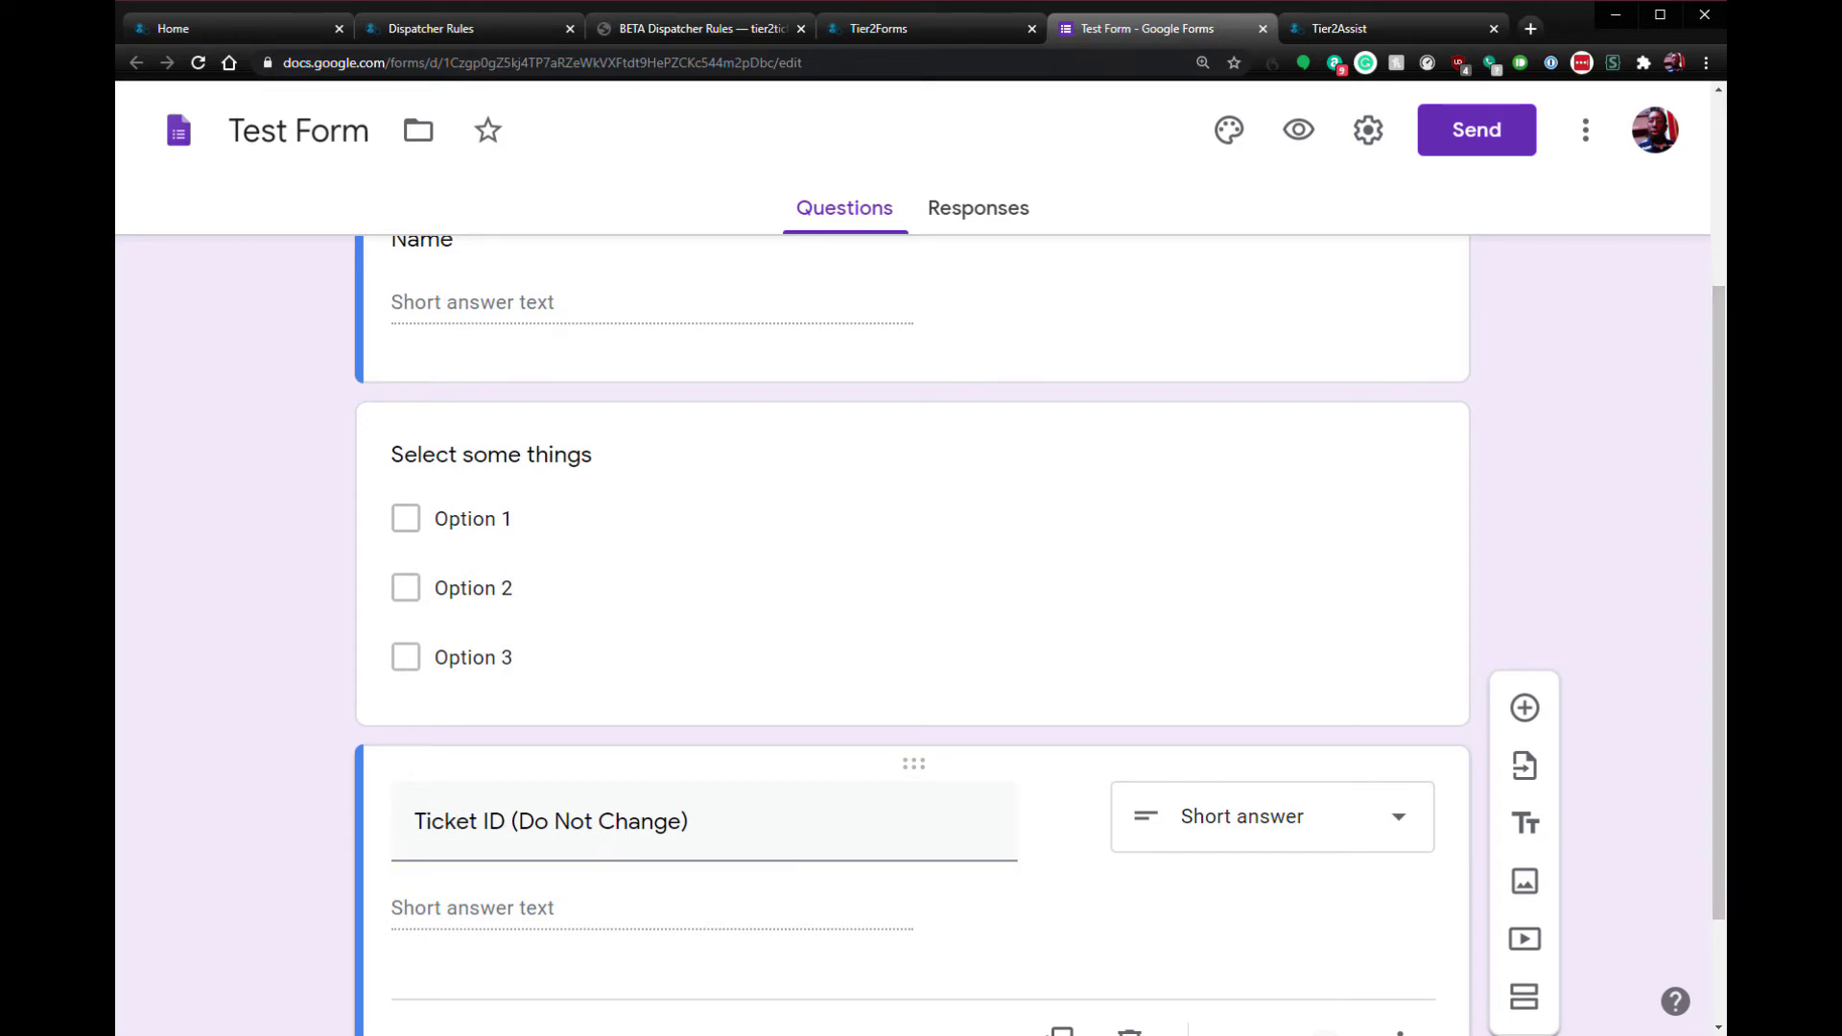
scroll(911, 633, "up", 3)
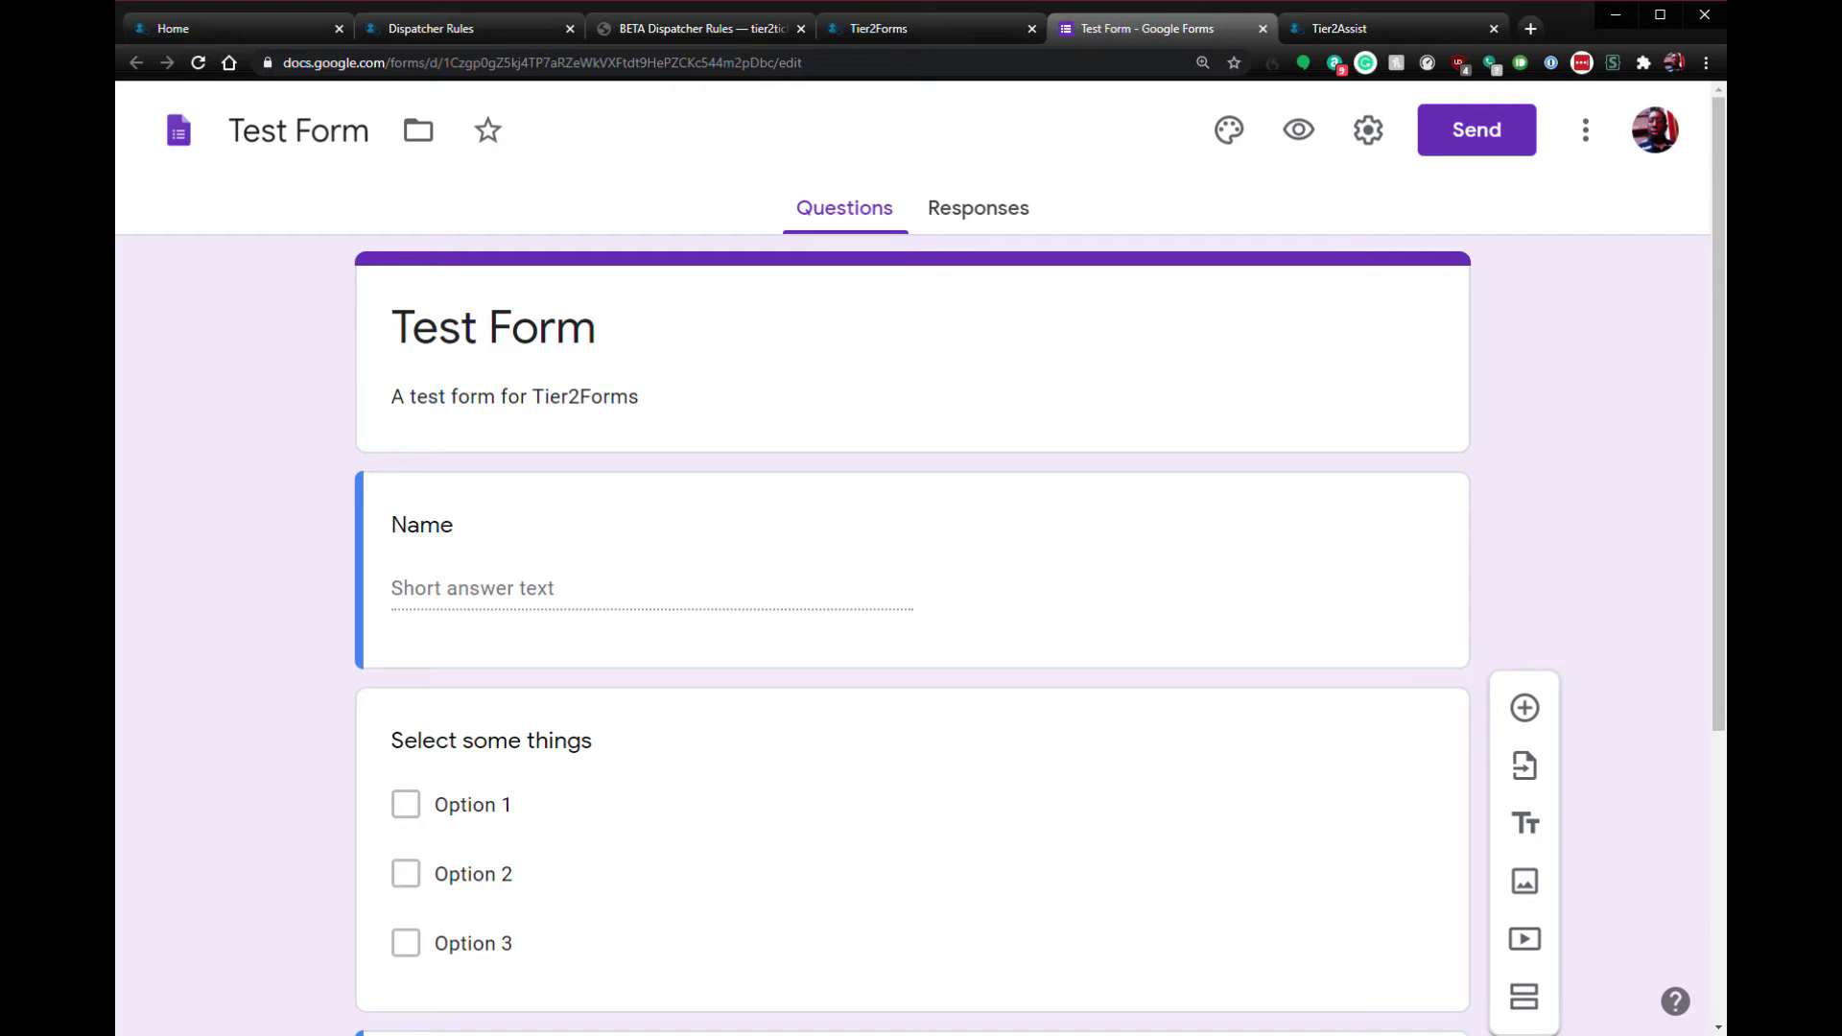
Step: Copy the Test Form's edit URL and submit it in Tier2Forms as a Google Form to link
key("ctrl+l")
key("ctrl+c")
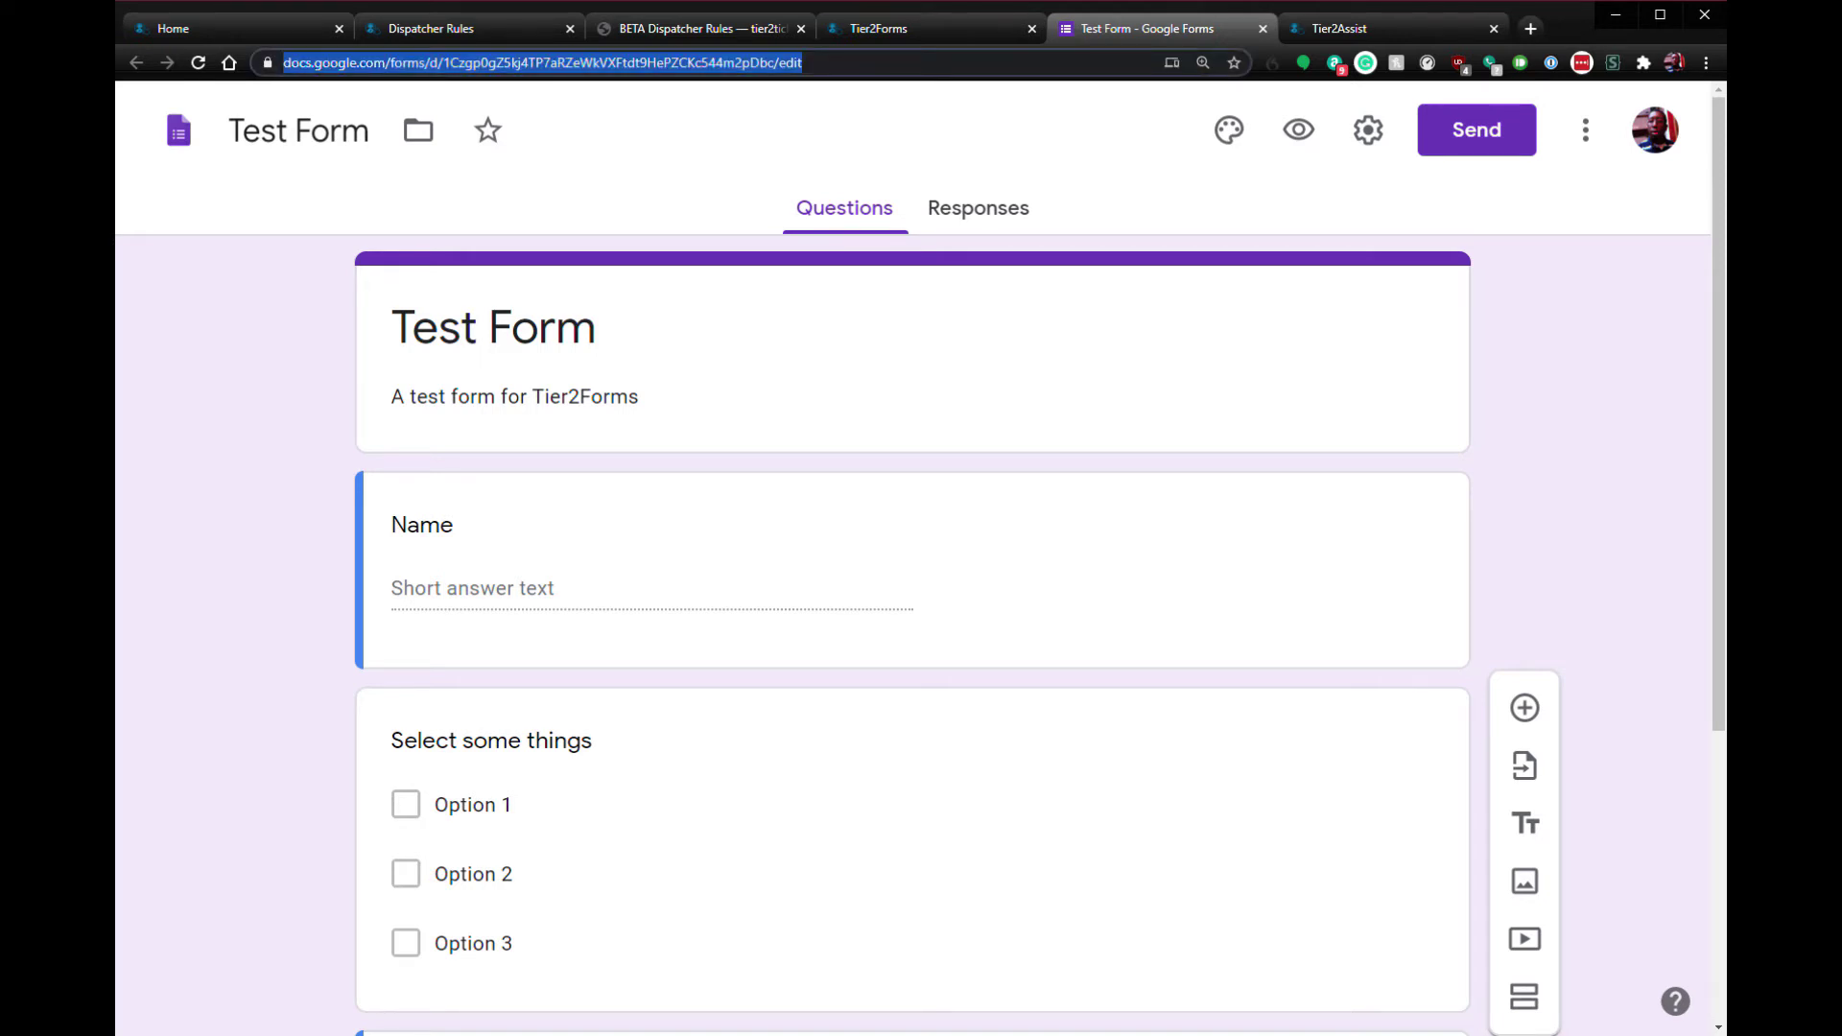
left_click(878, 28)
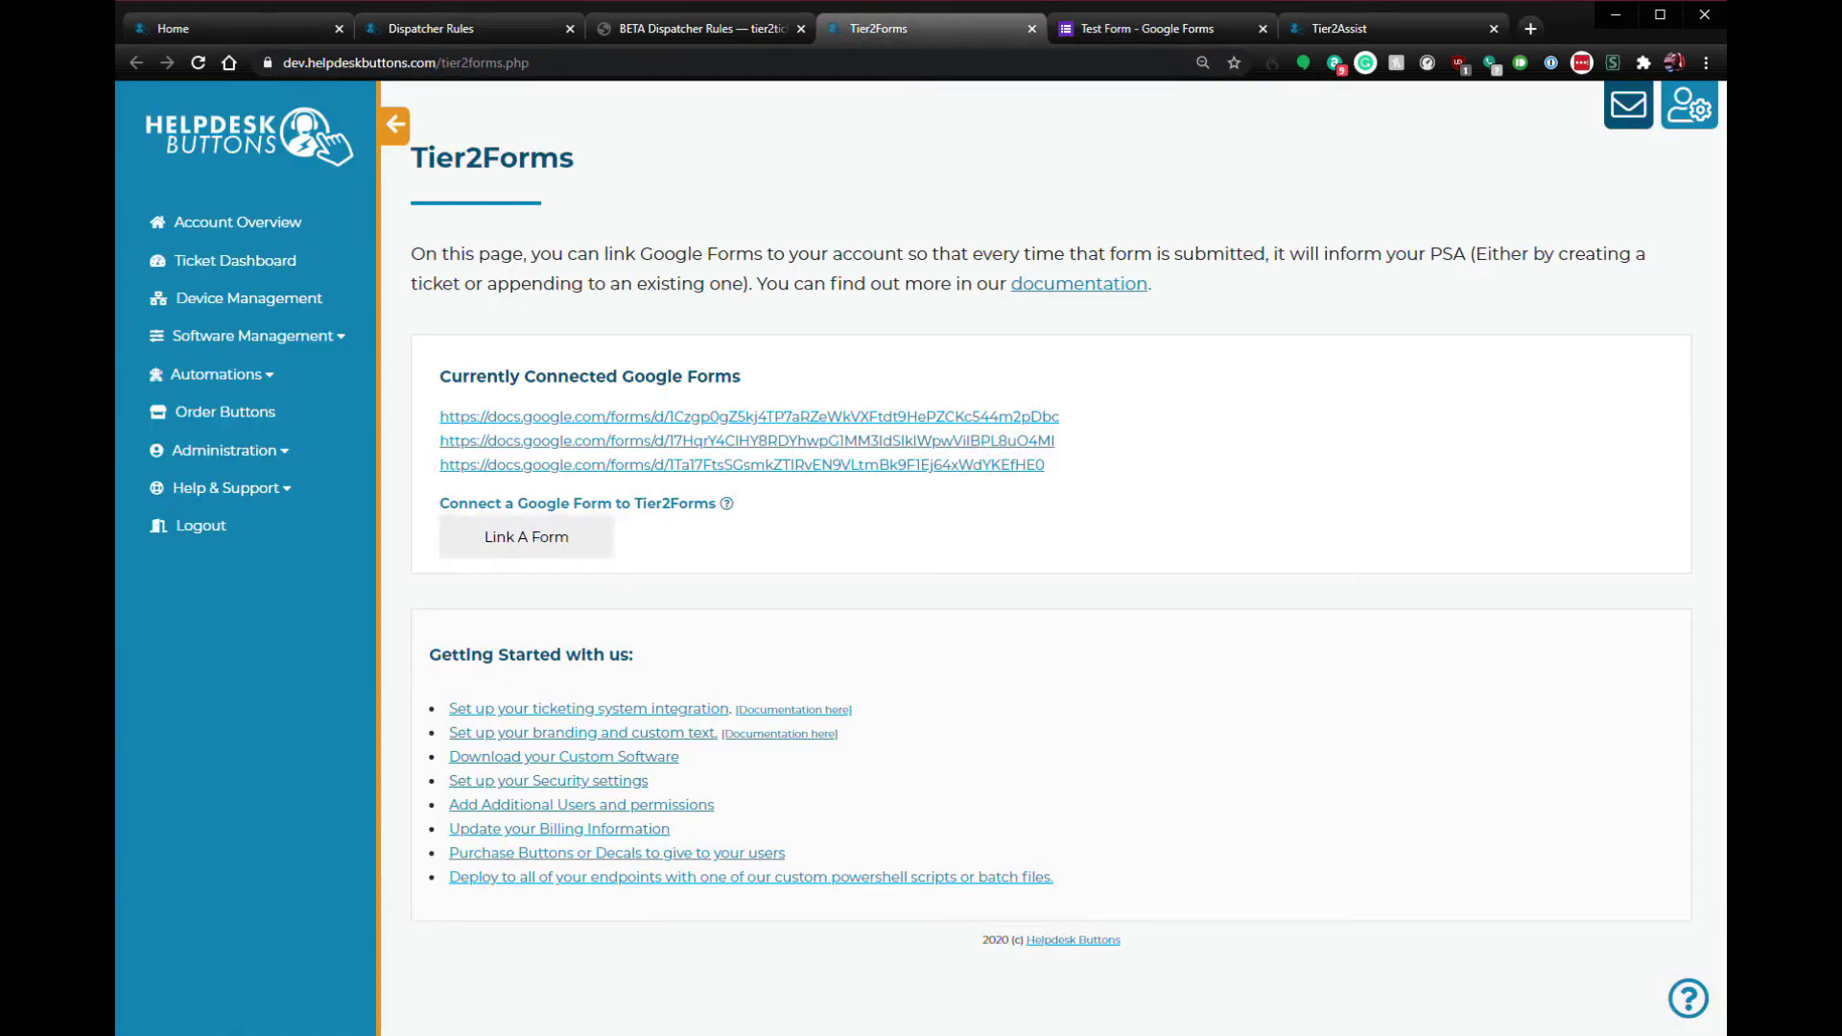
left_click(526, 537)
key("ctrl+v")
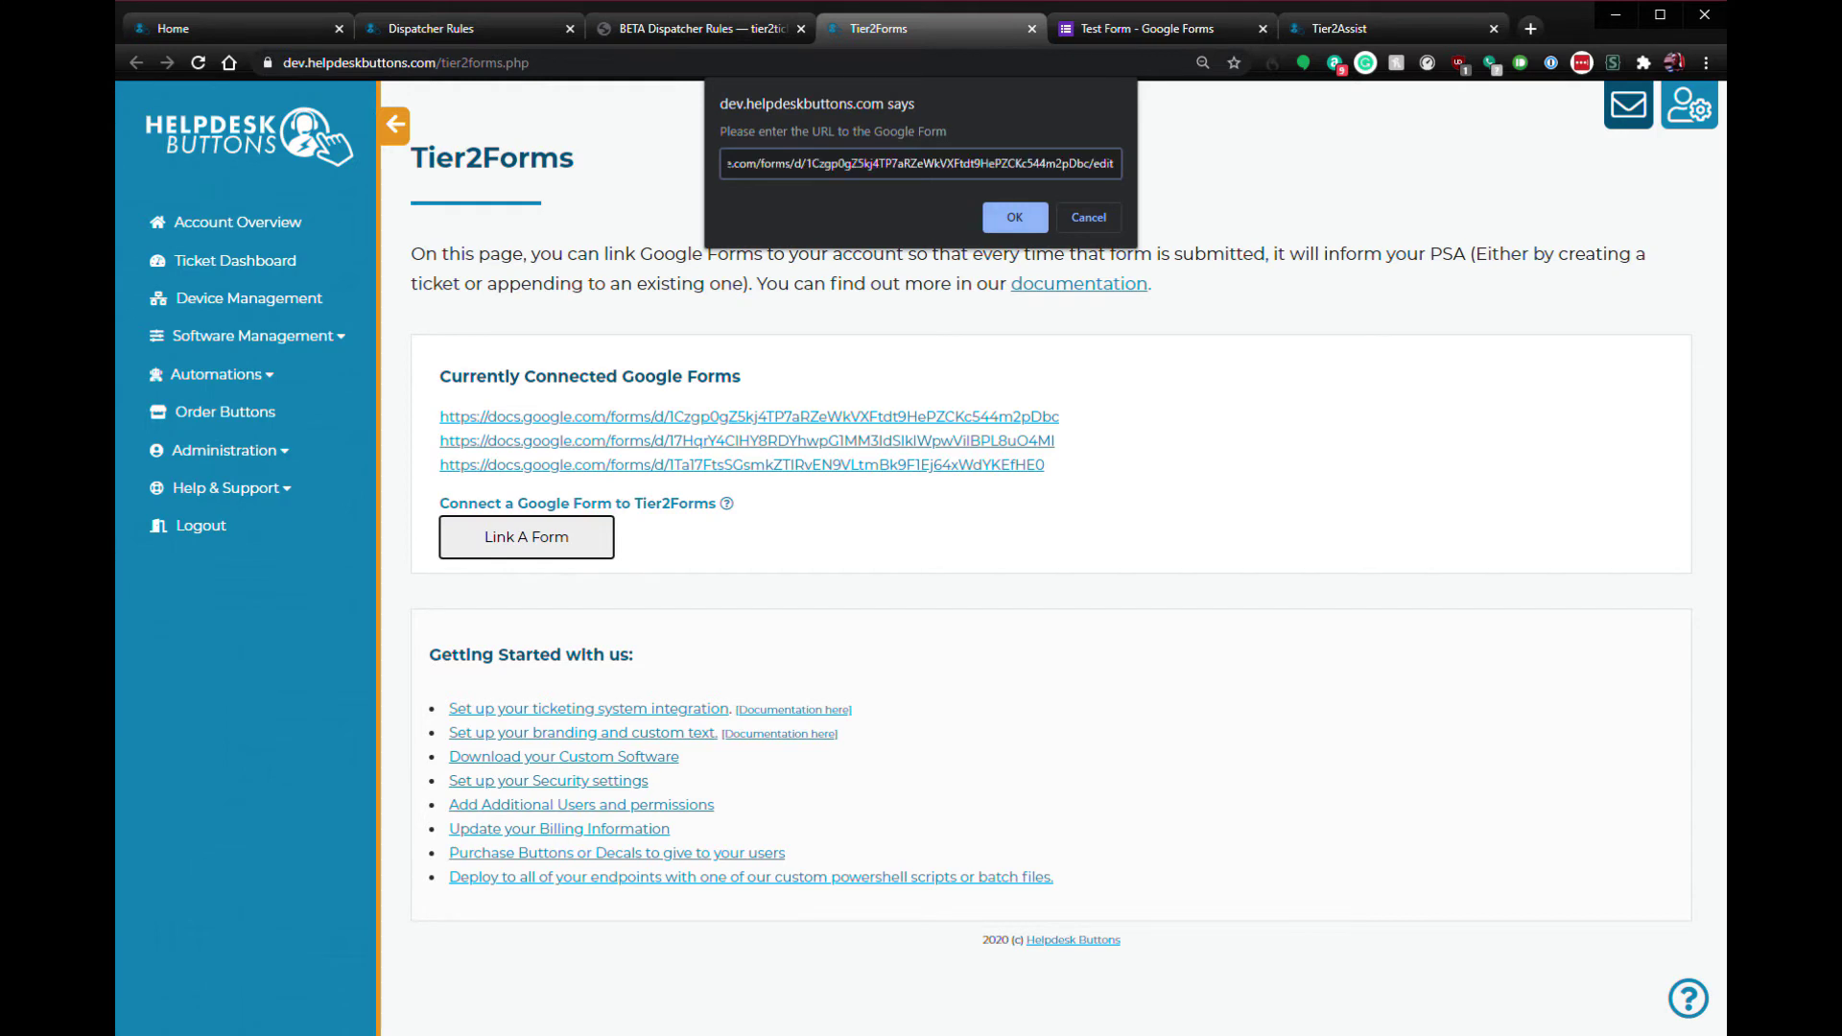
key("Return")
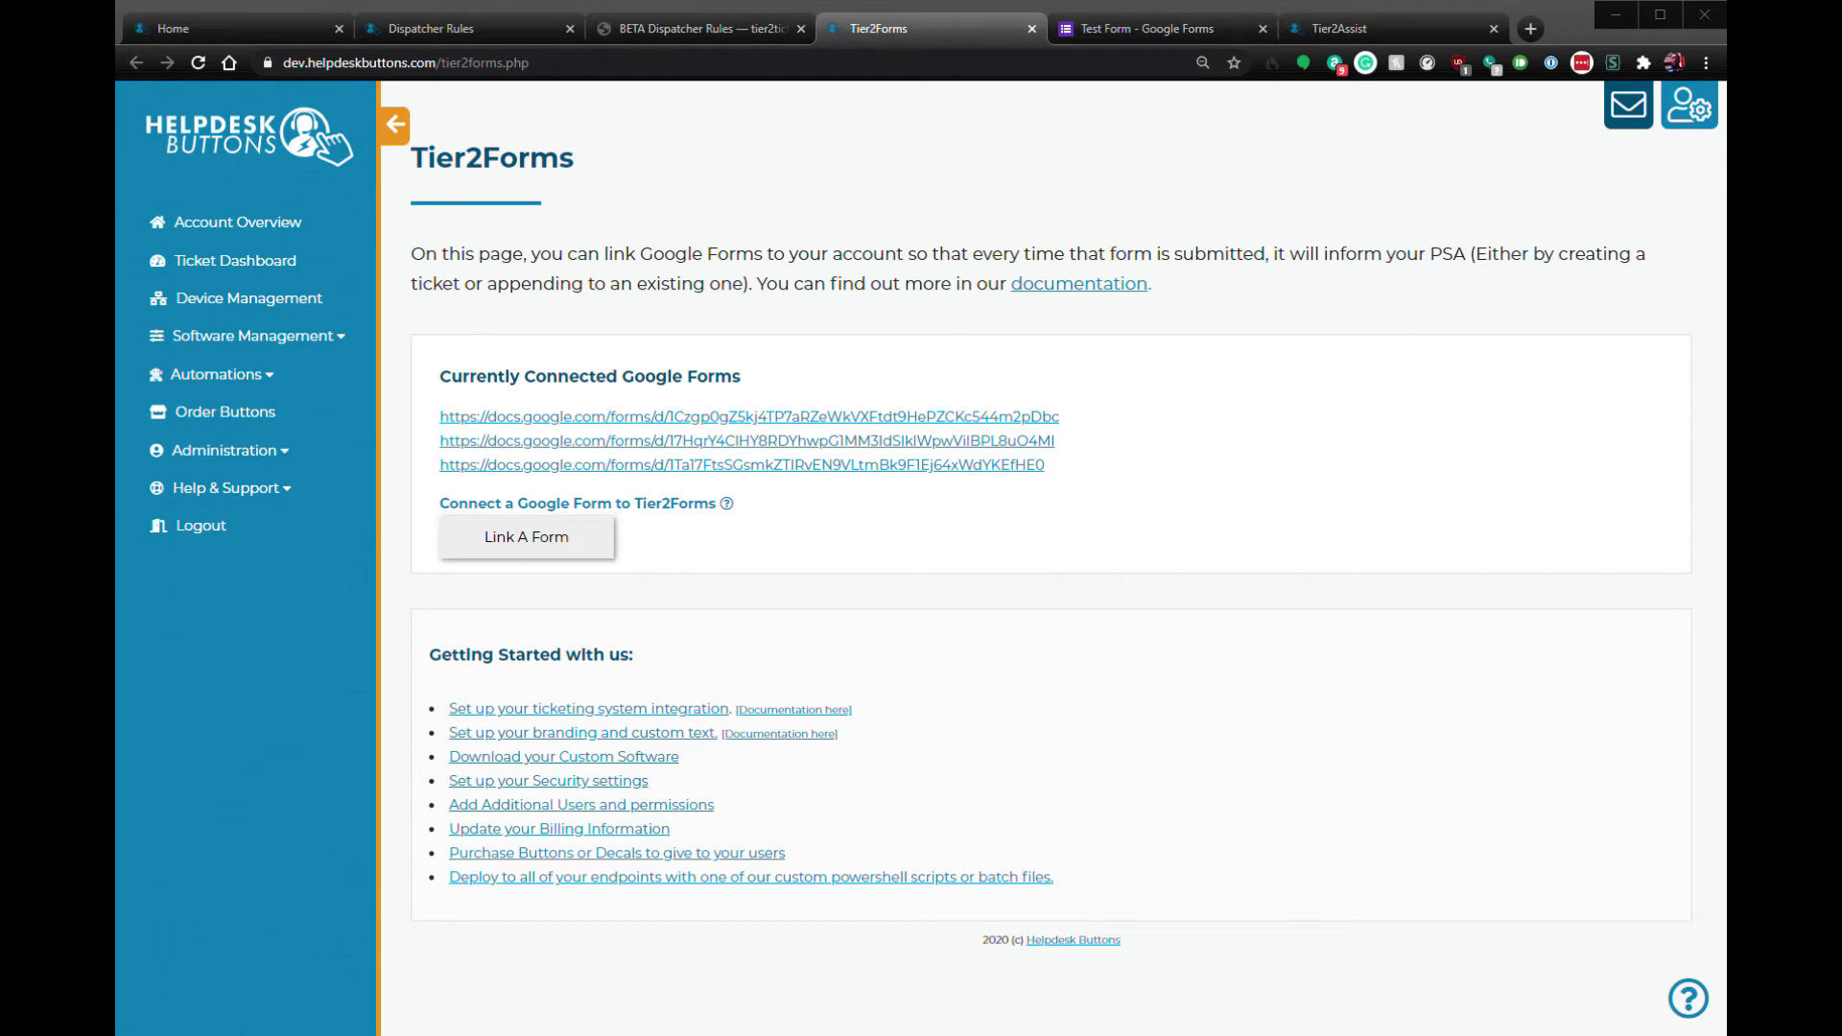
key("alt+Tab")
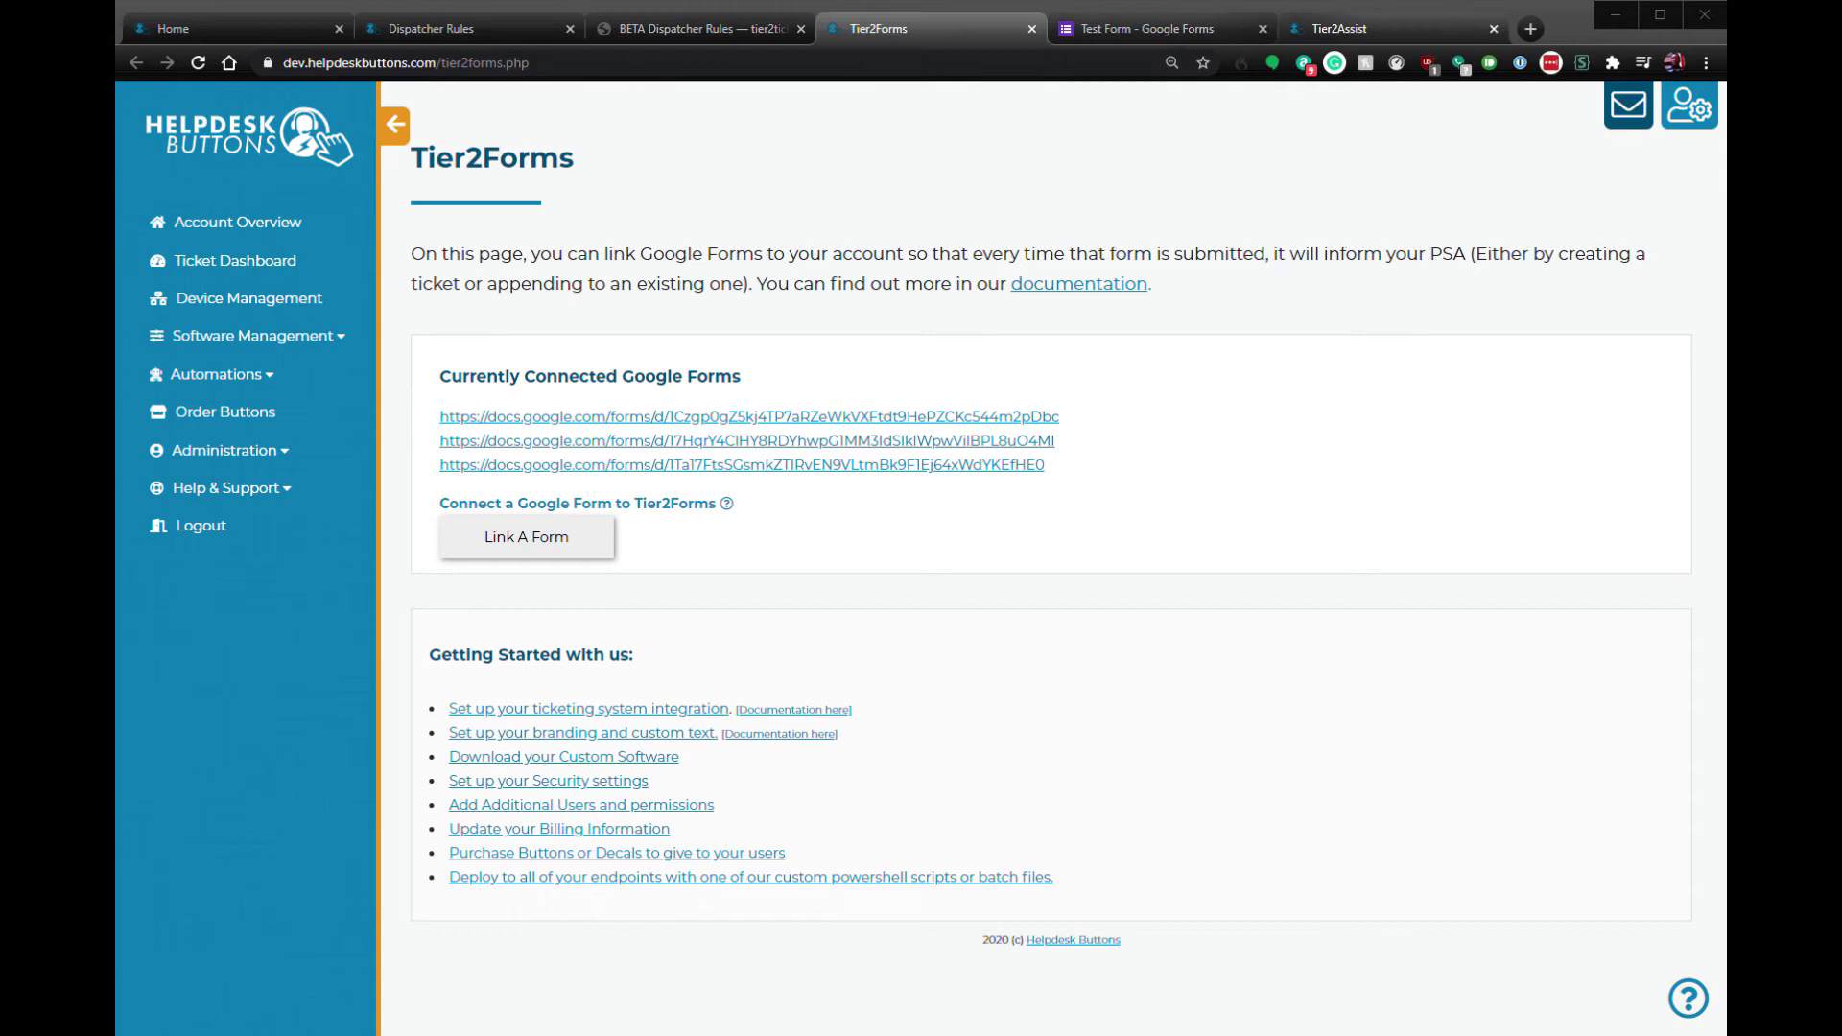
Step: Switch to the Tier2Assist builder and add the Forms example's for-each block to the empty workspace
left_click(1381, 28)
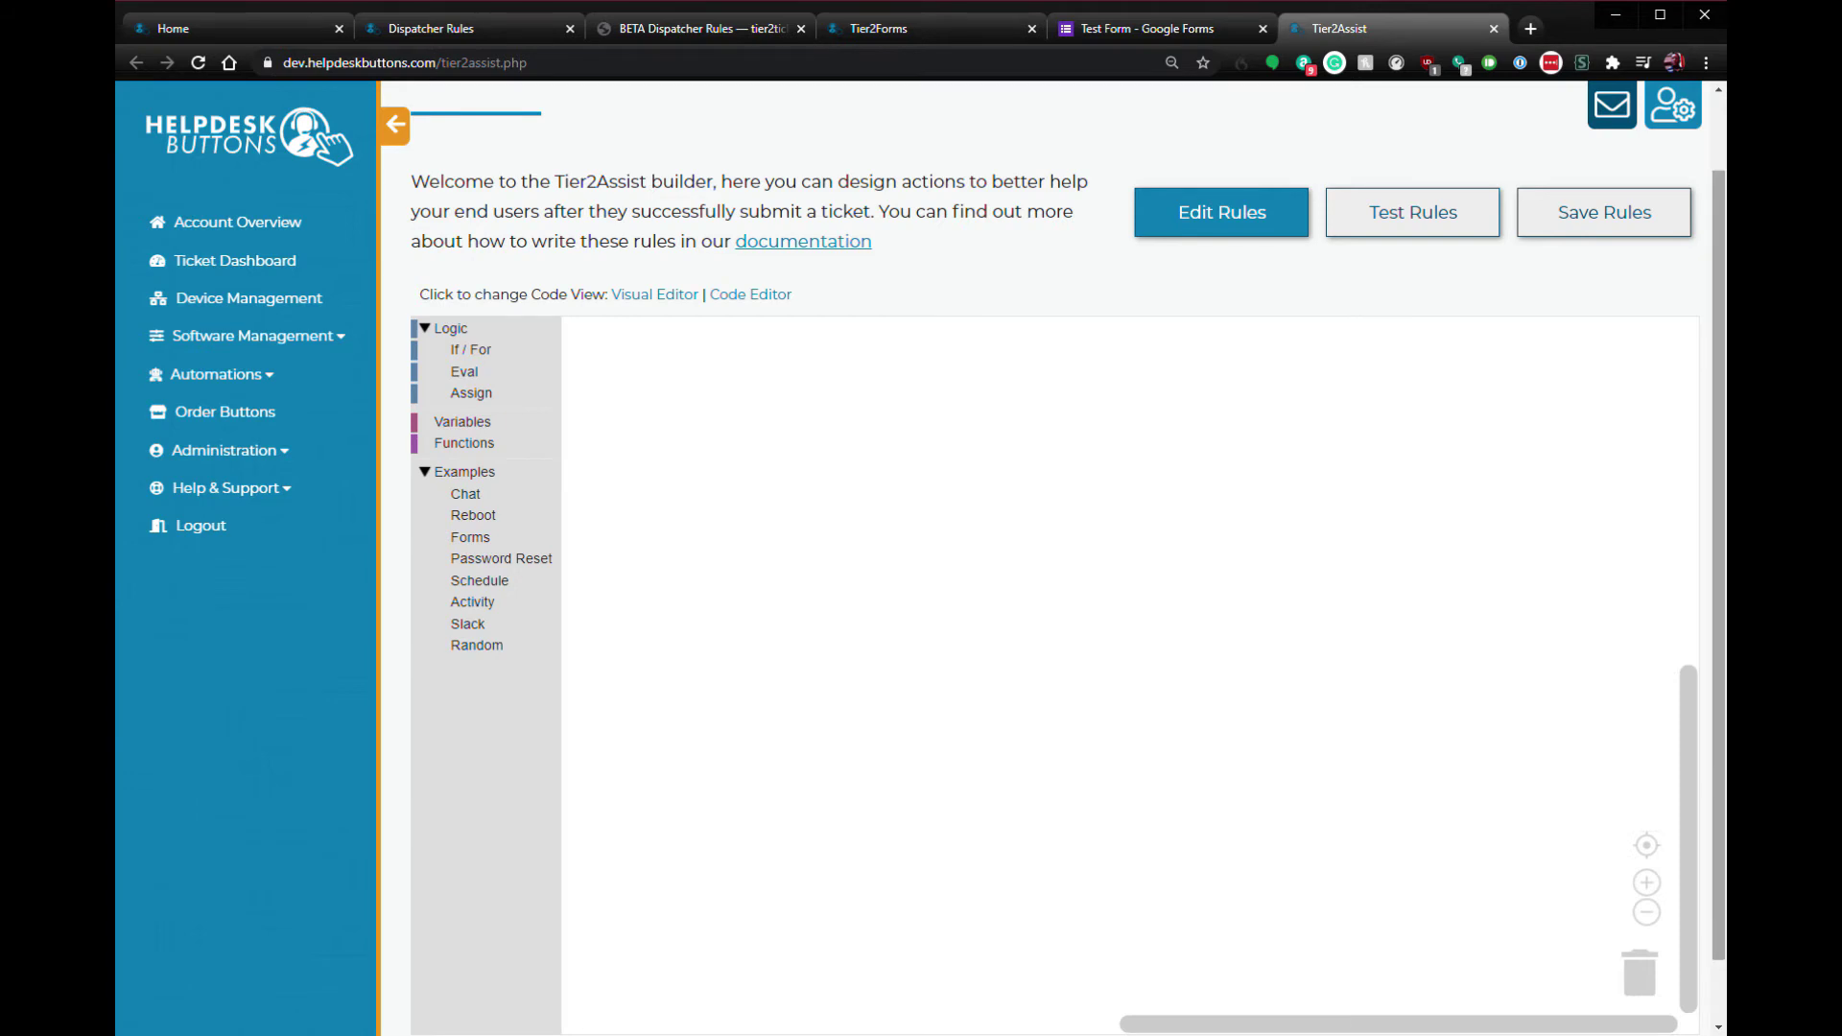
scroll(1068, 573, "down", 1)
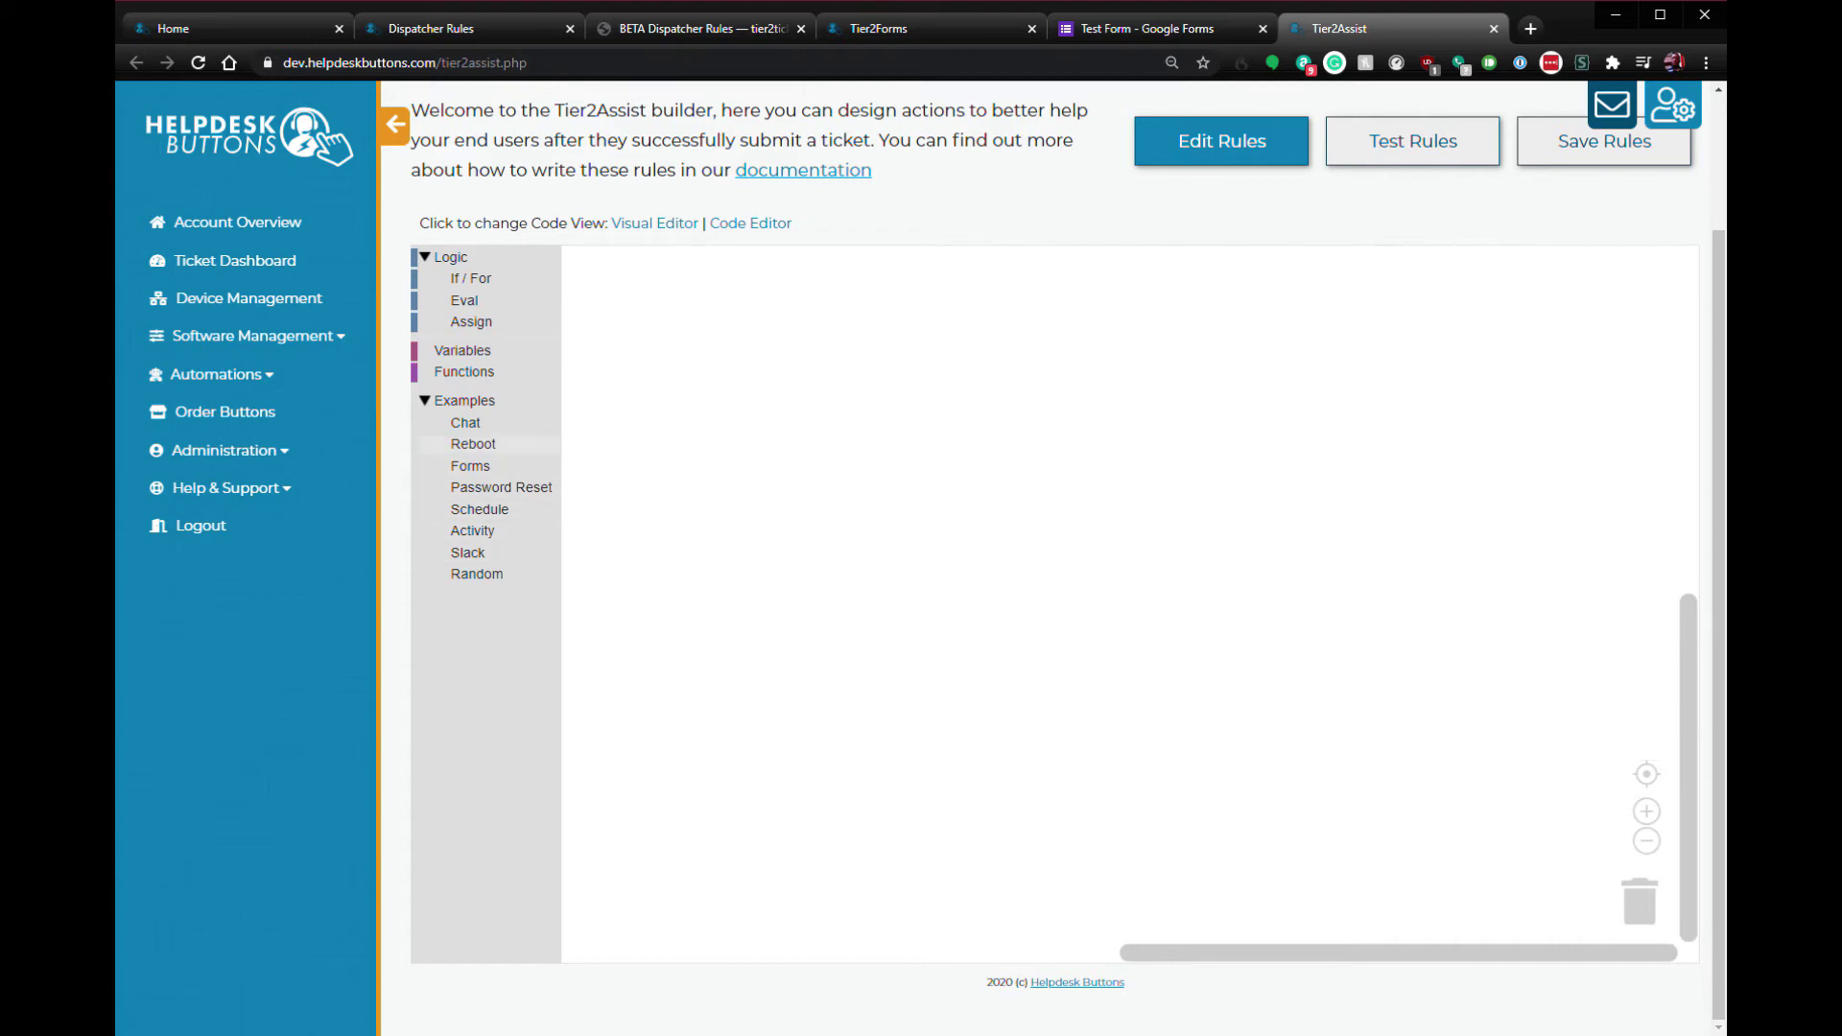
left_click(470, 465)
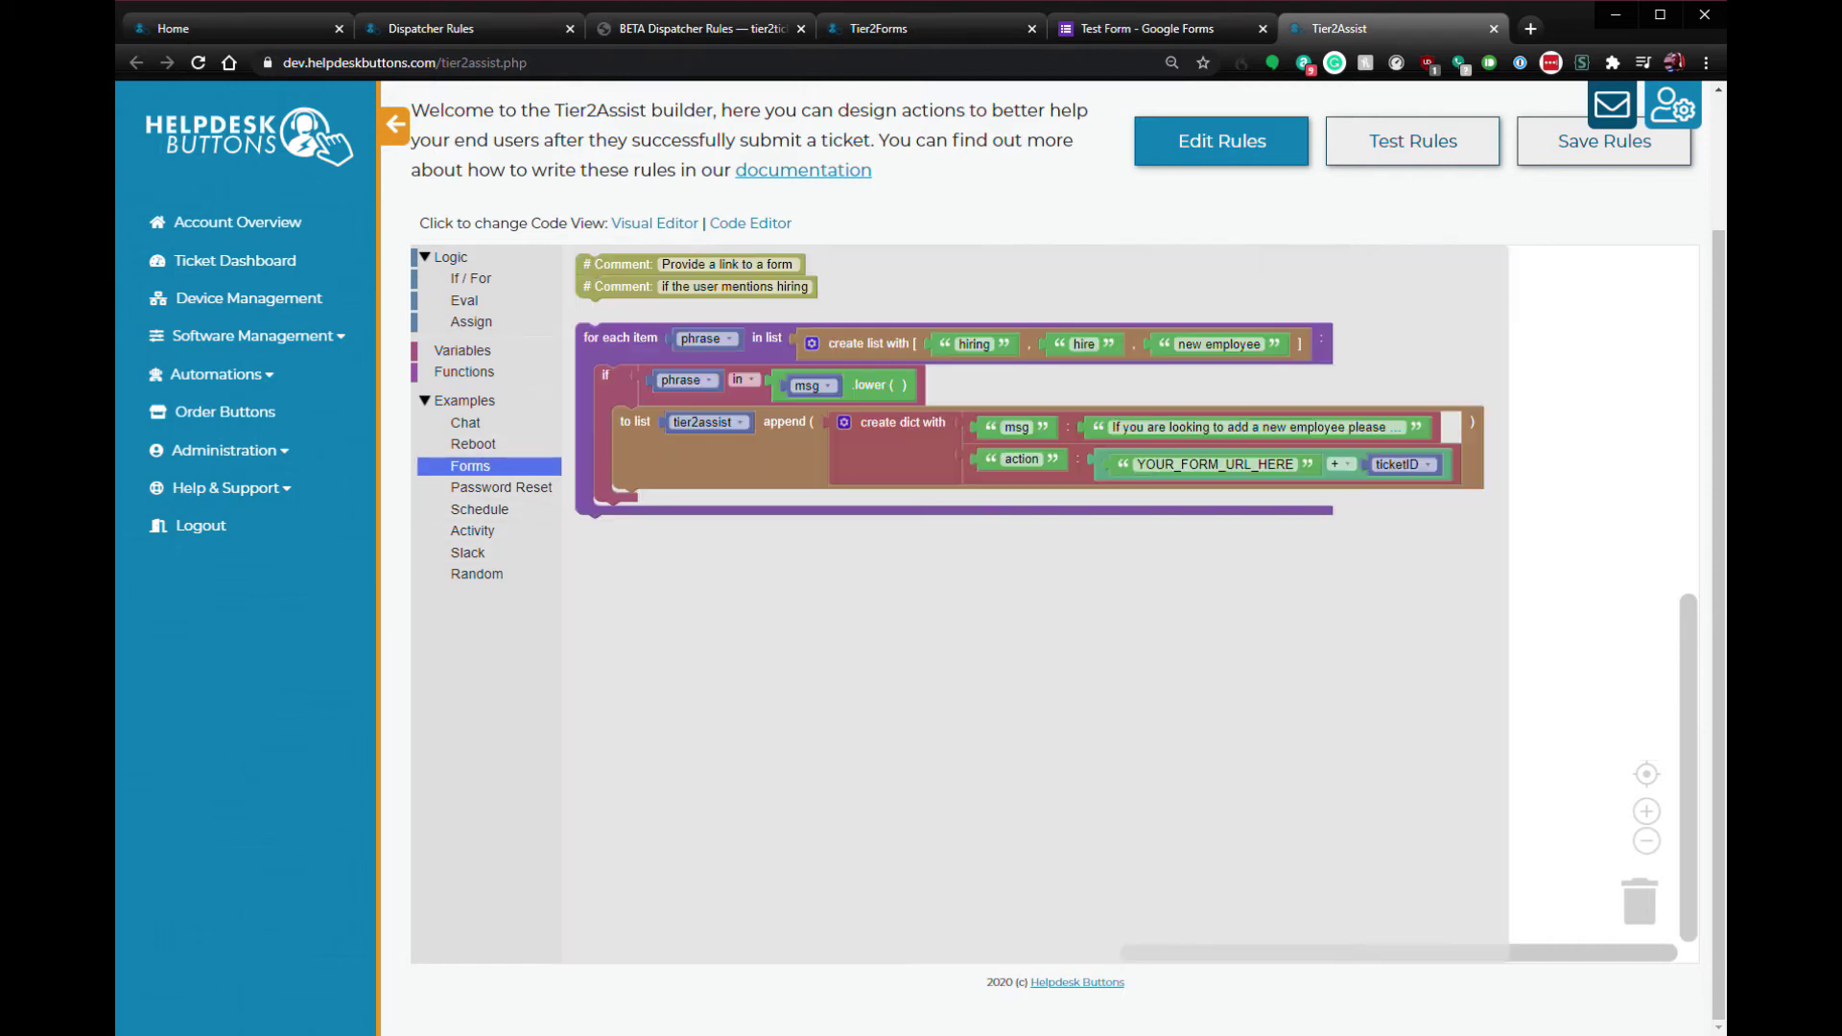
left_click_drag(620, 338, 617, 284)
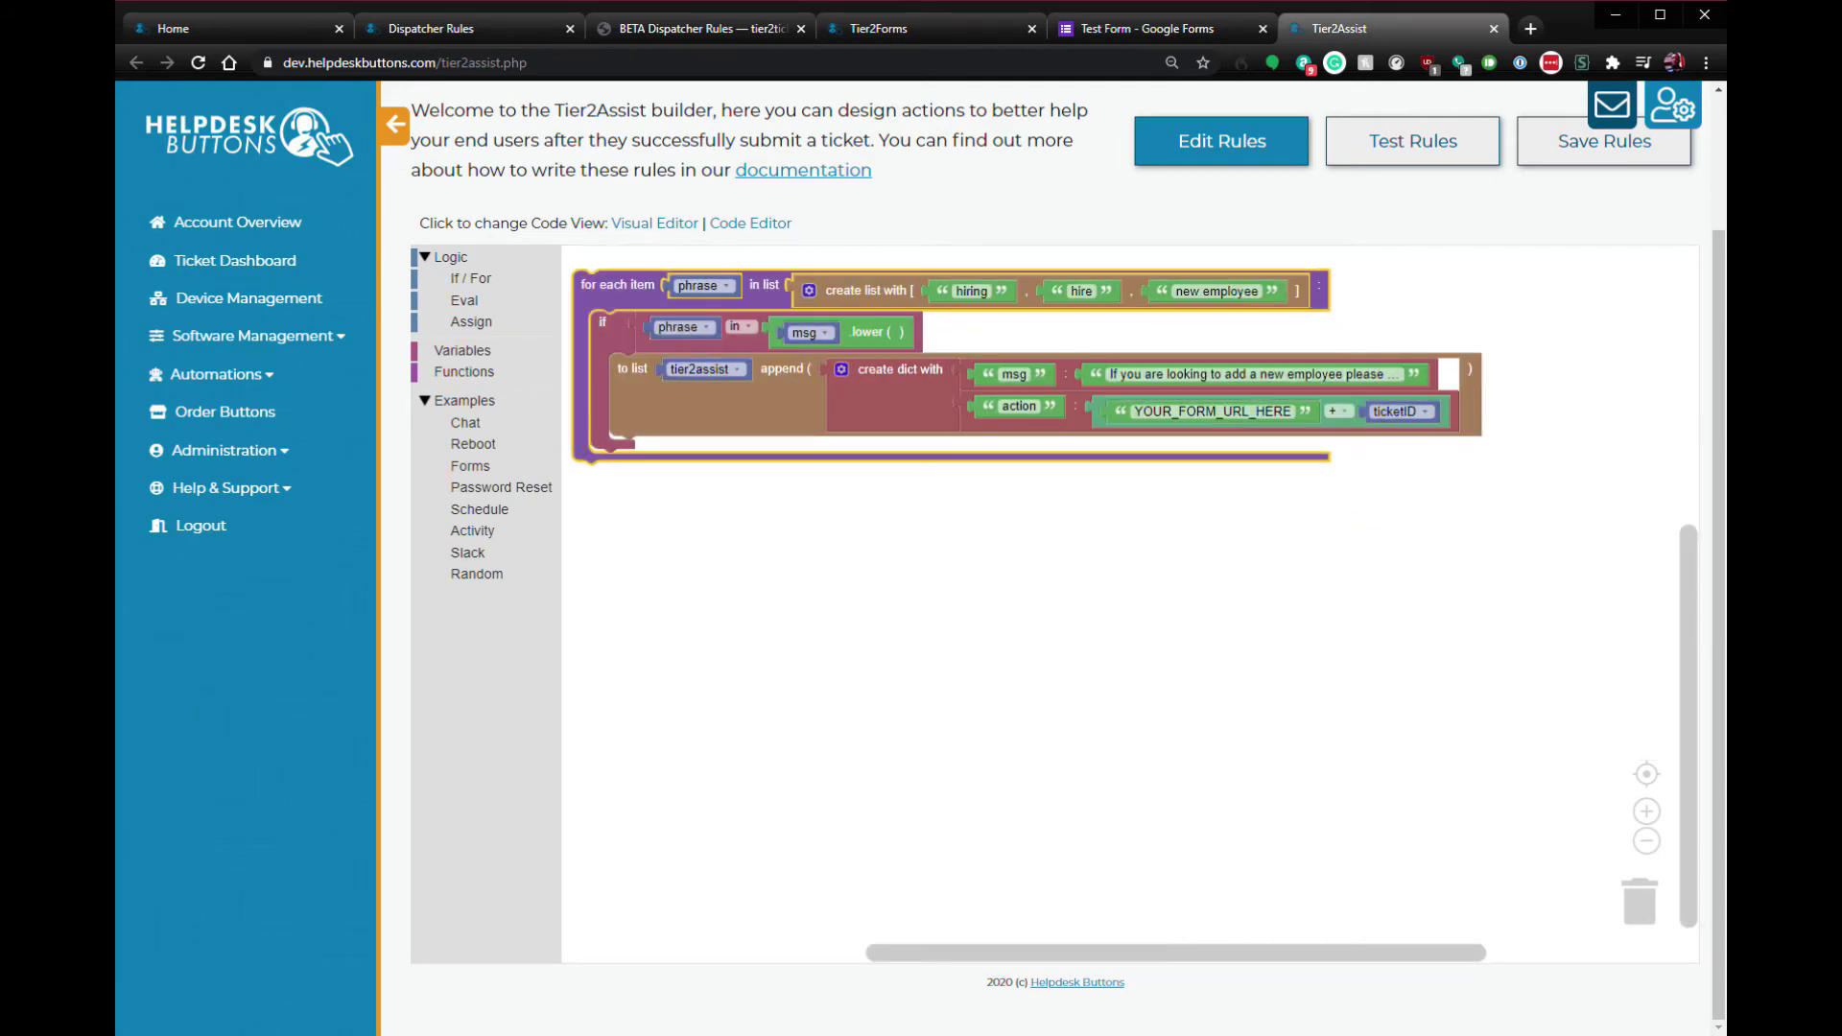
Step: Review the trigger phrases hiring, hire and new employee in the for-each block's list without changing them
left_click(971, 291)
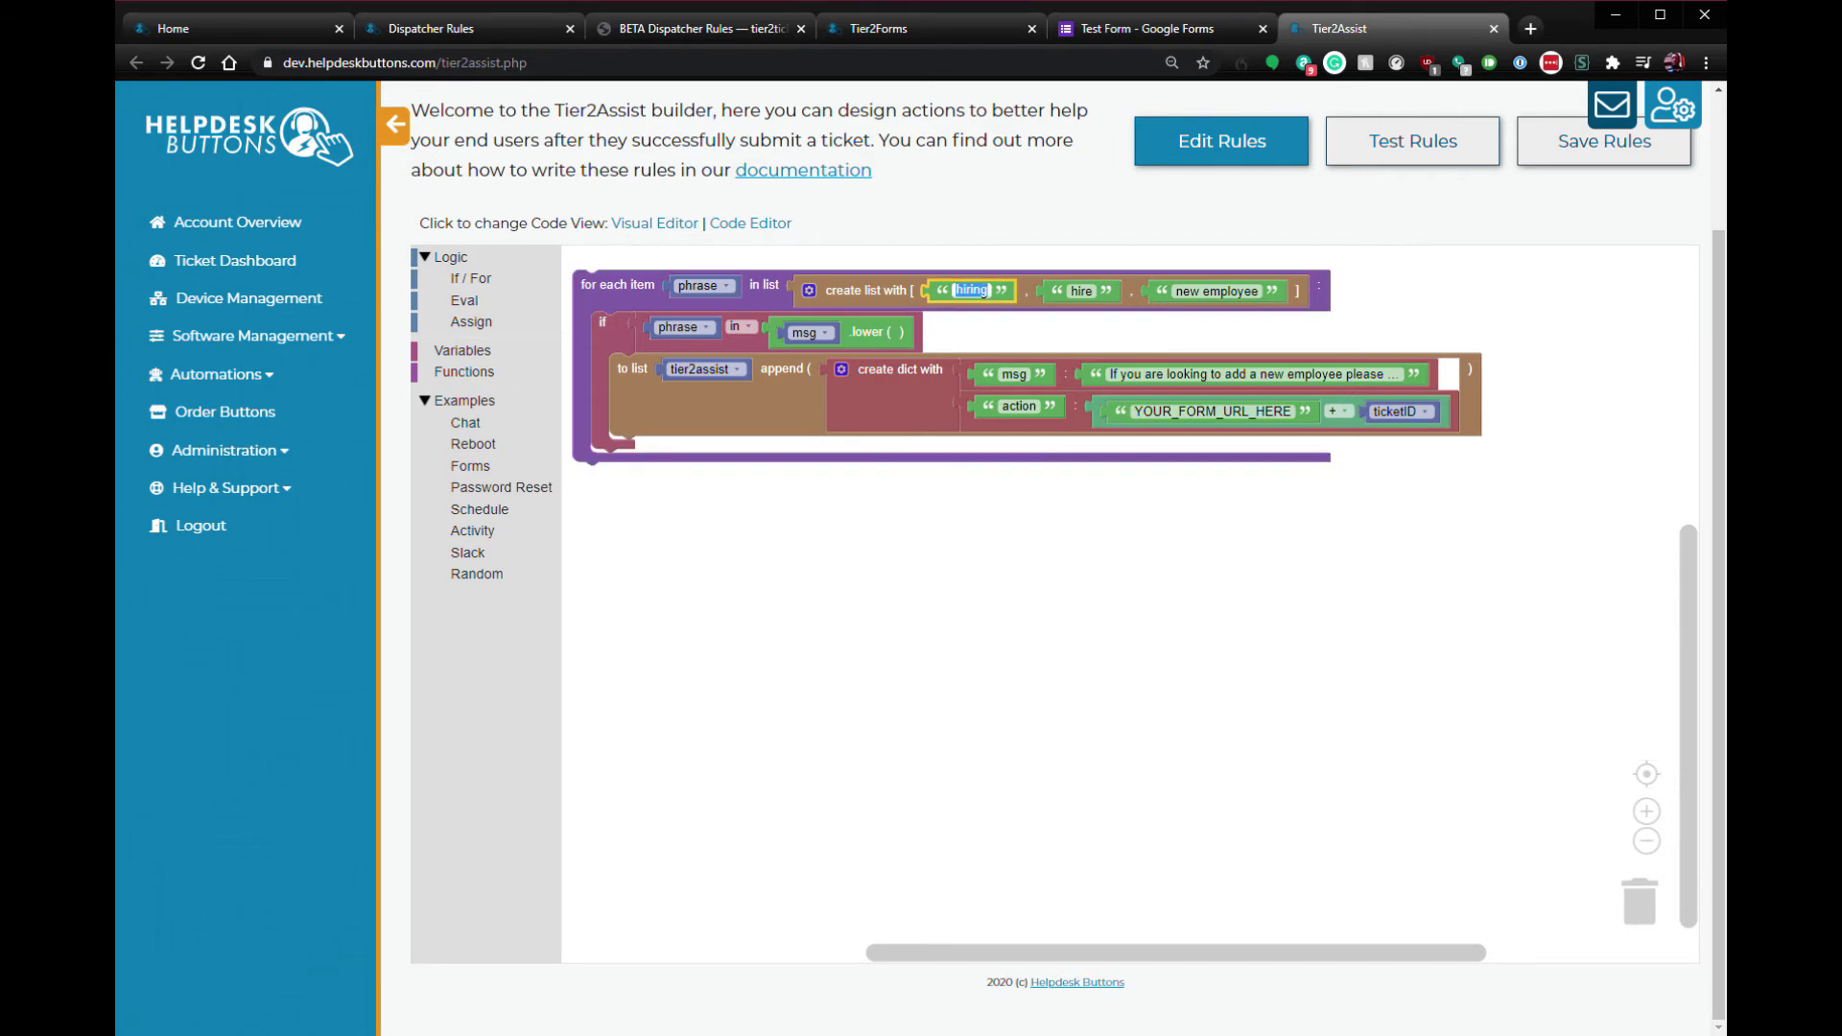
left_click(1081, 291)
left_click(1092, 291)
left_click(1215, 291)
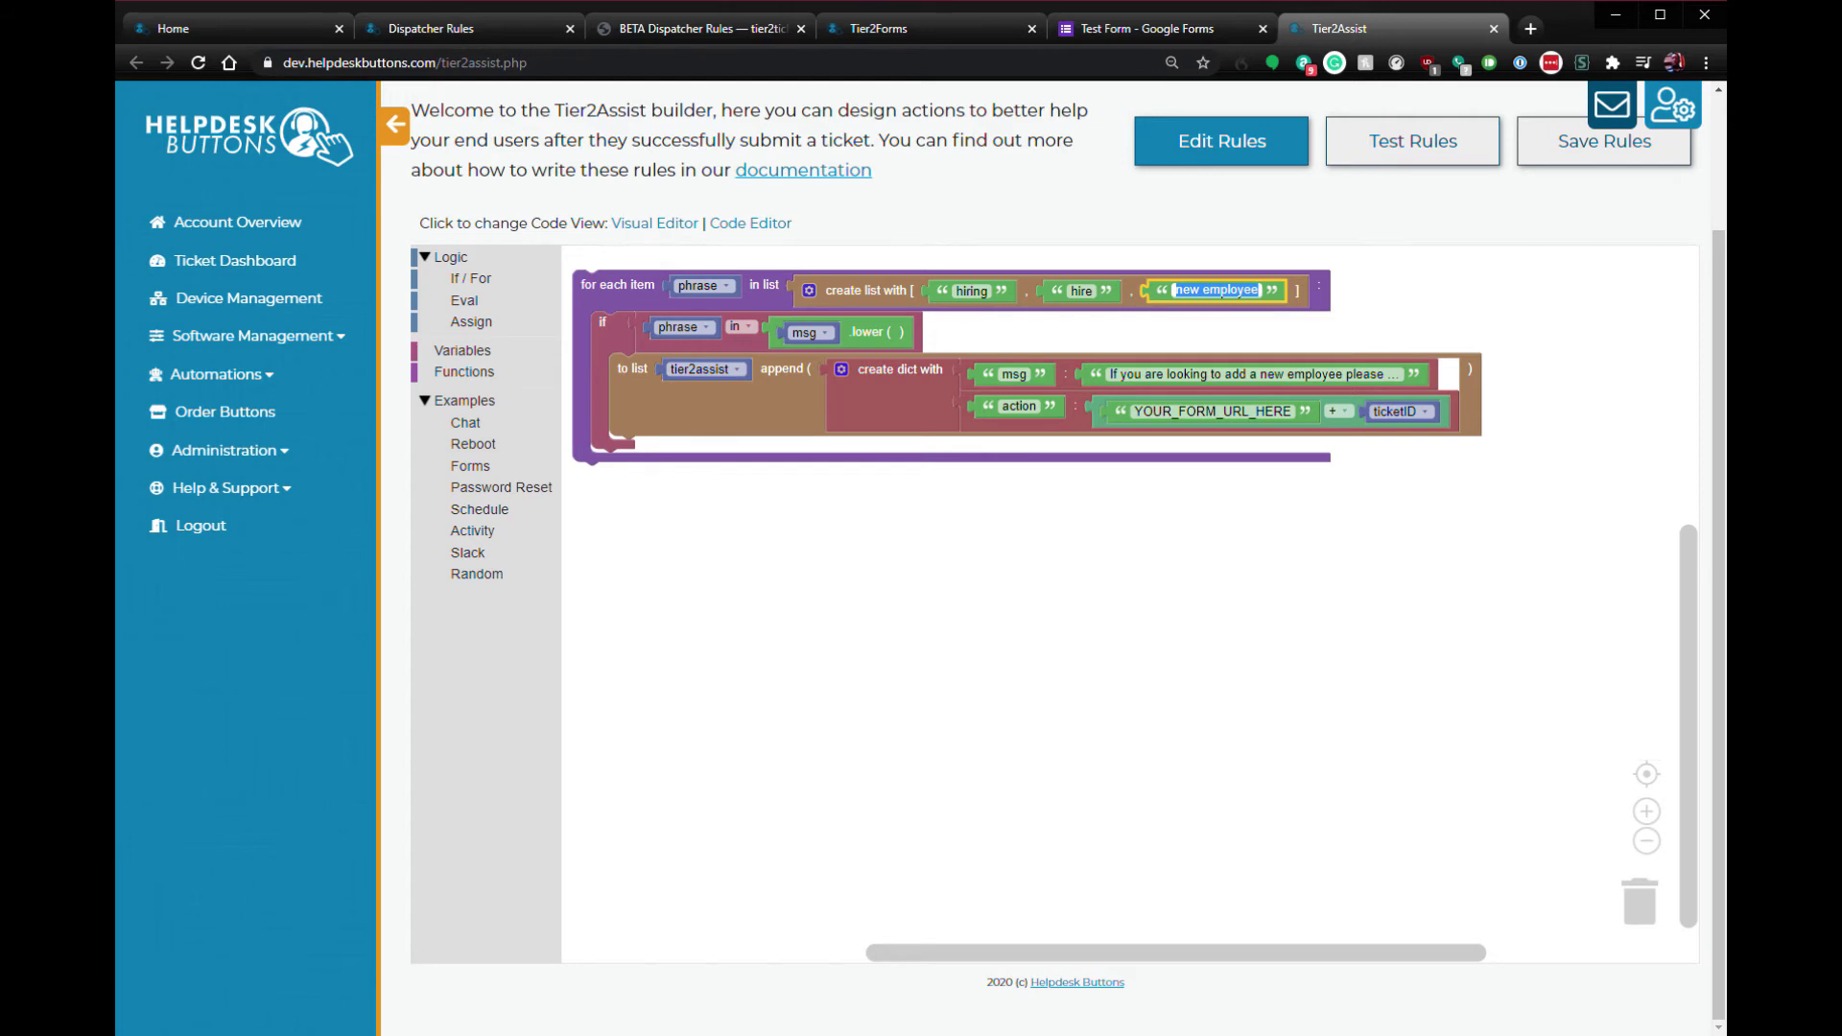
key("Escape")
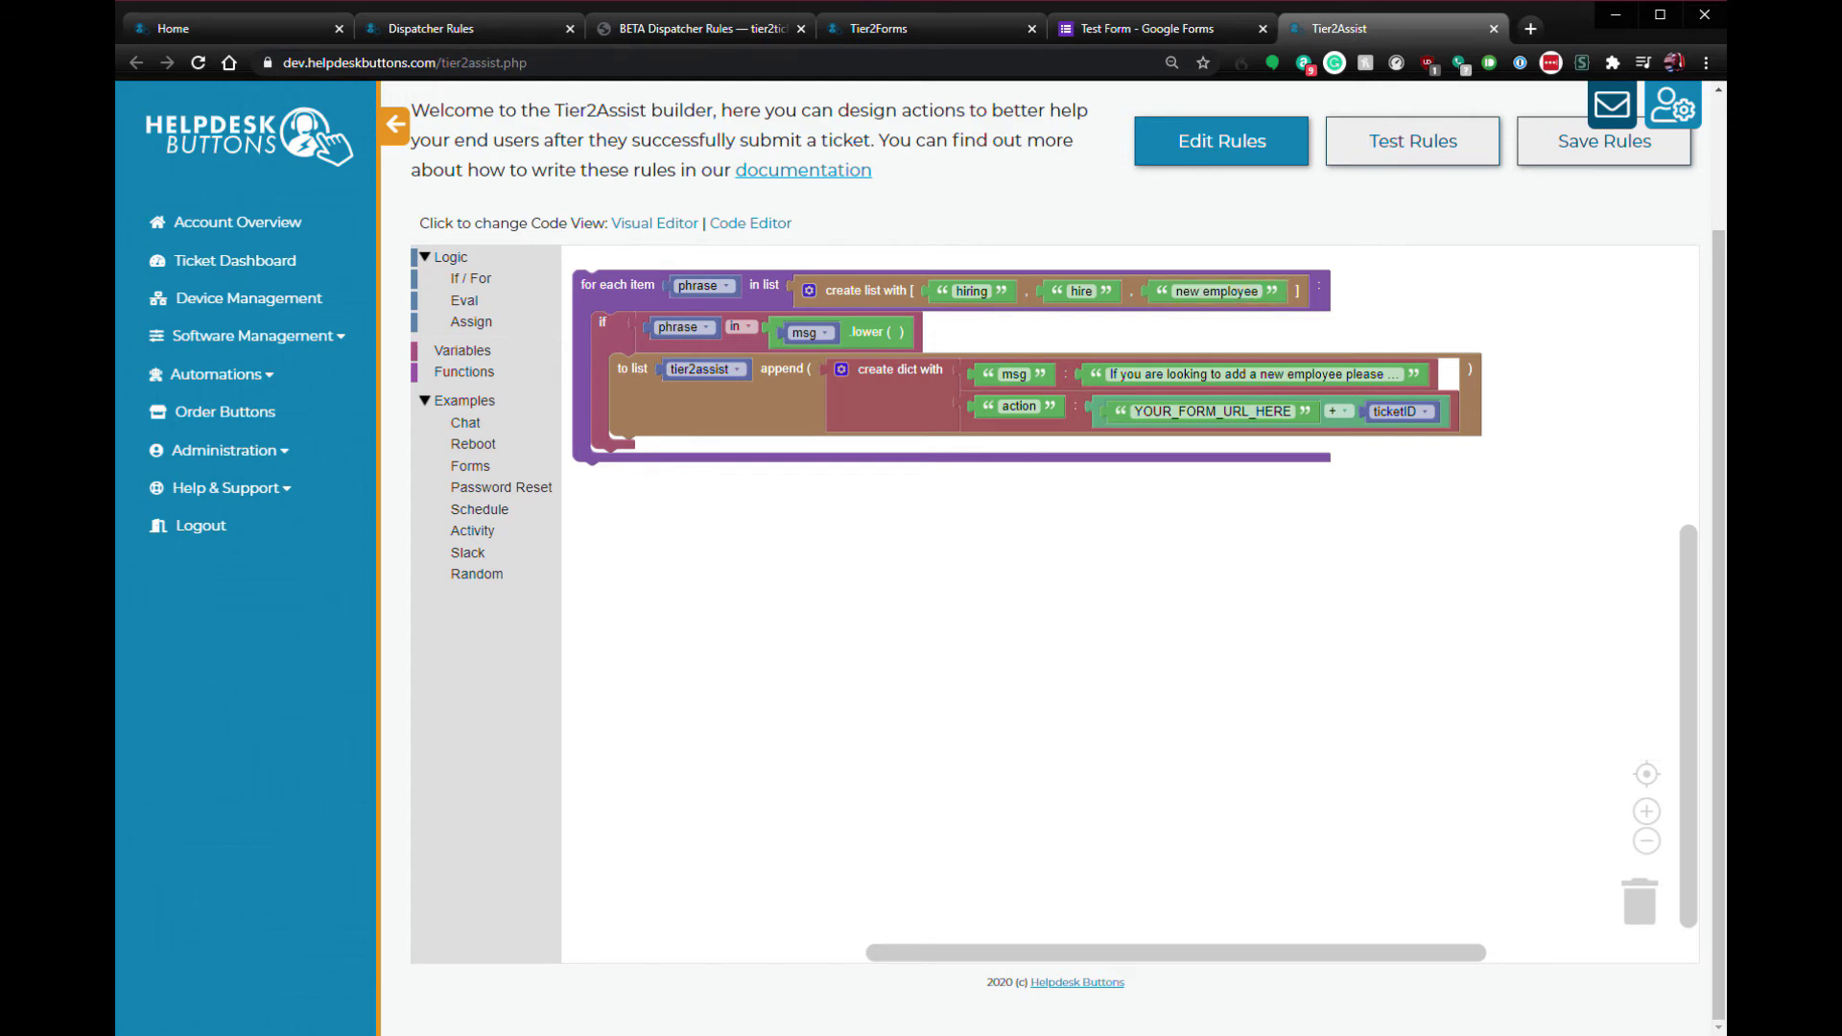
Step: Generate a pre-filled link for the Test Form with "texthere" as the Ticket ID answer and copy the link
left_click(1147, 28)
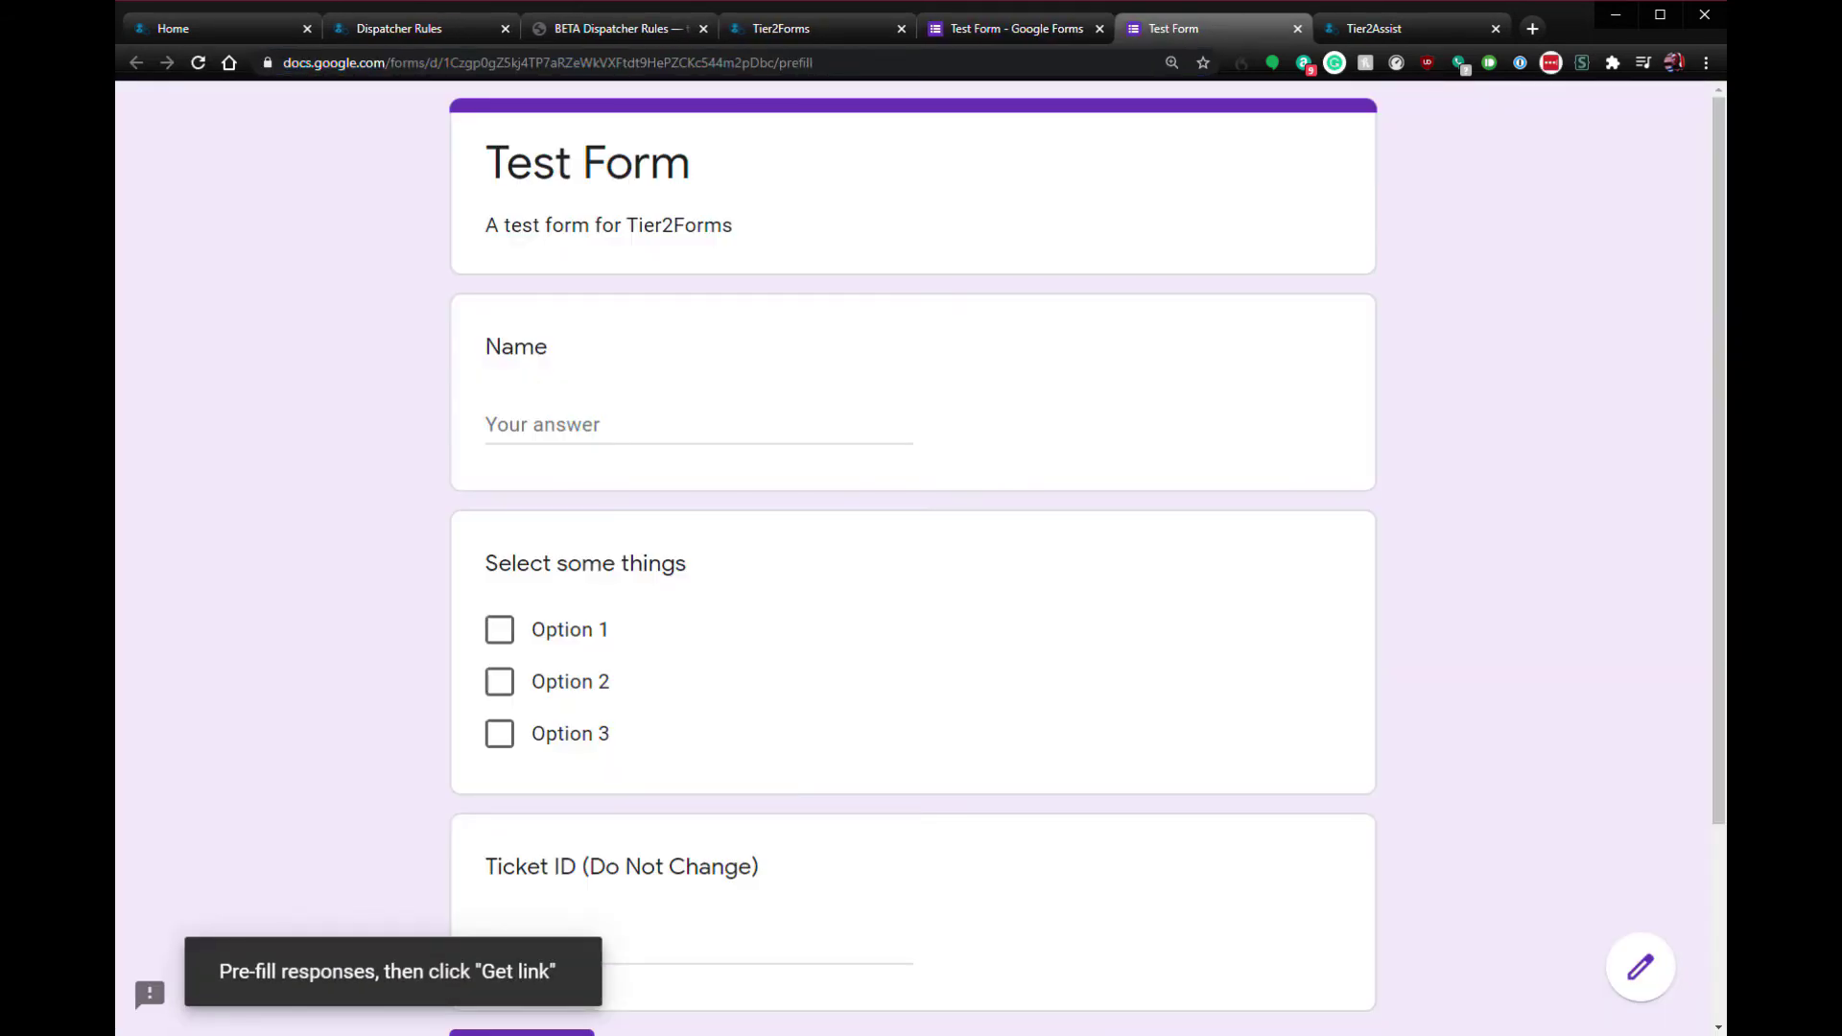
scroll(913, 557, "down", 3)
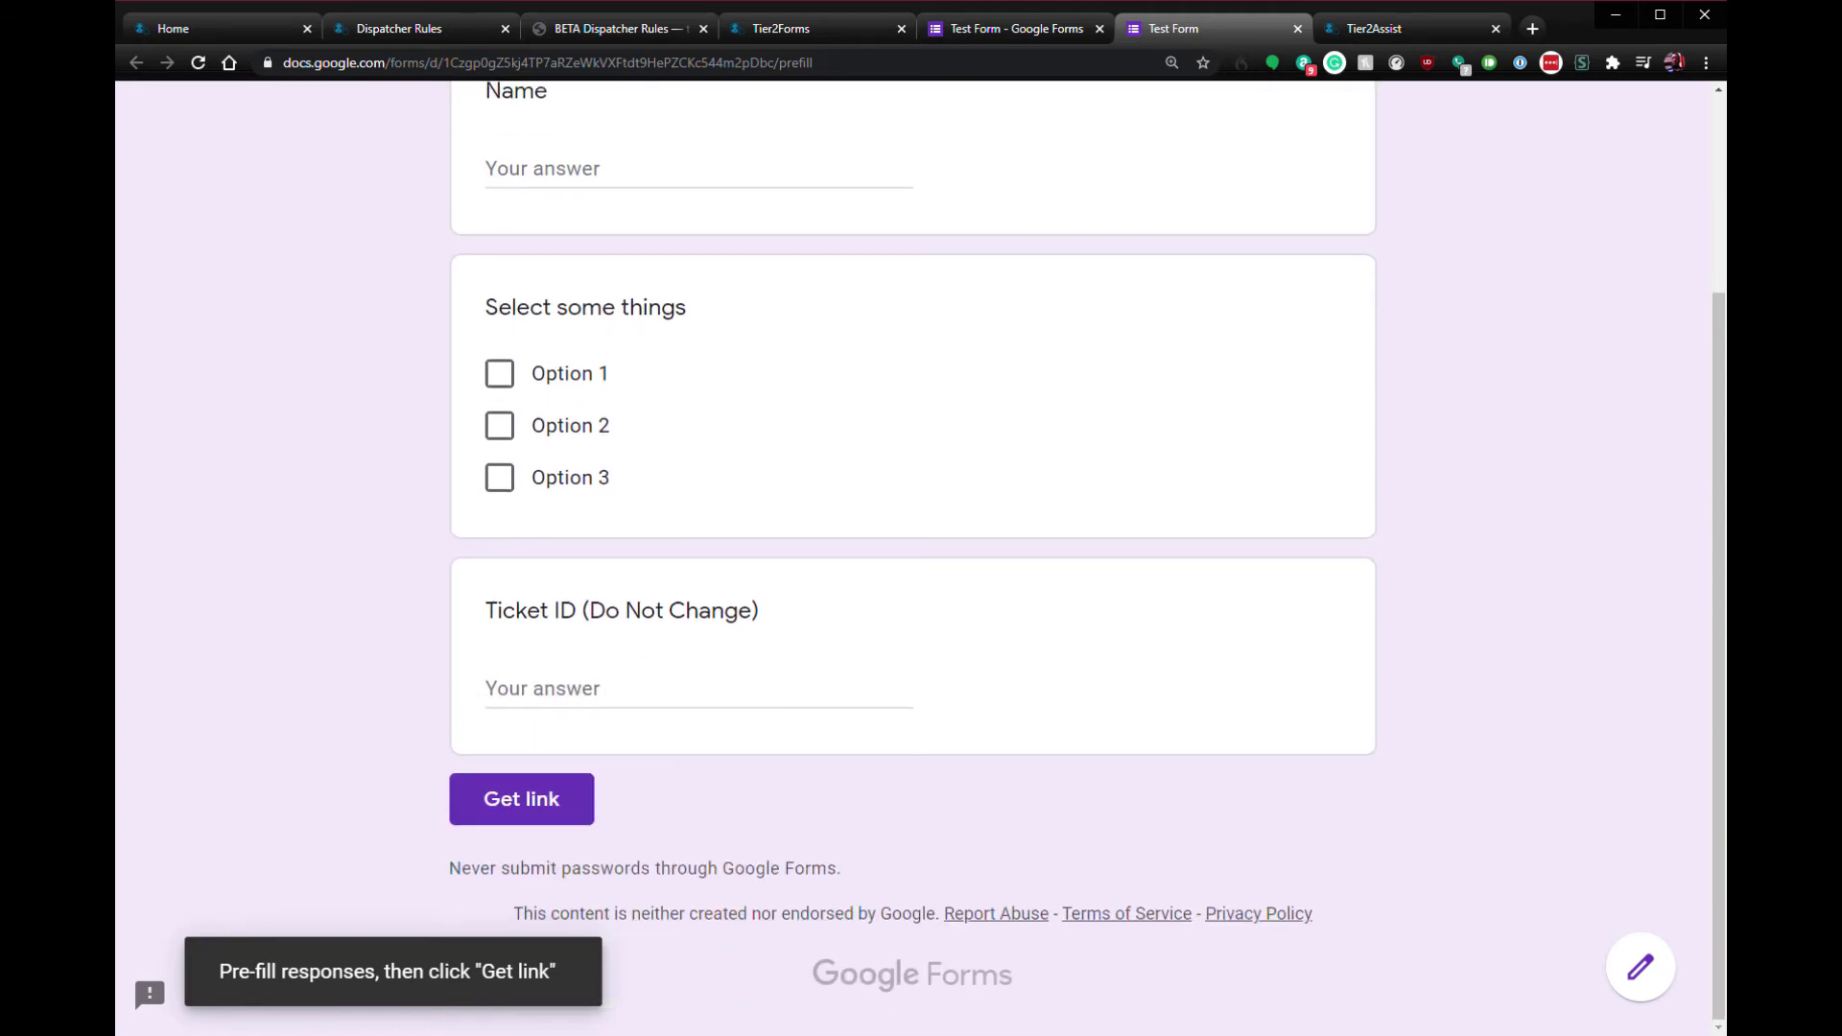
left_click(487, 688)
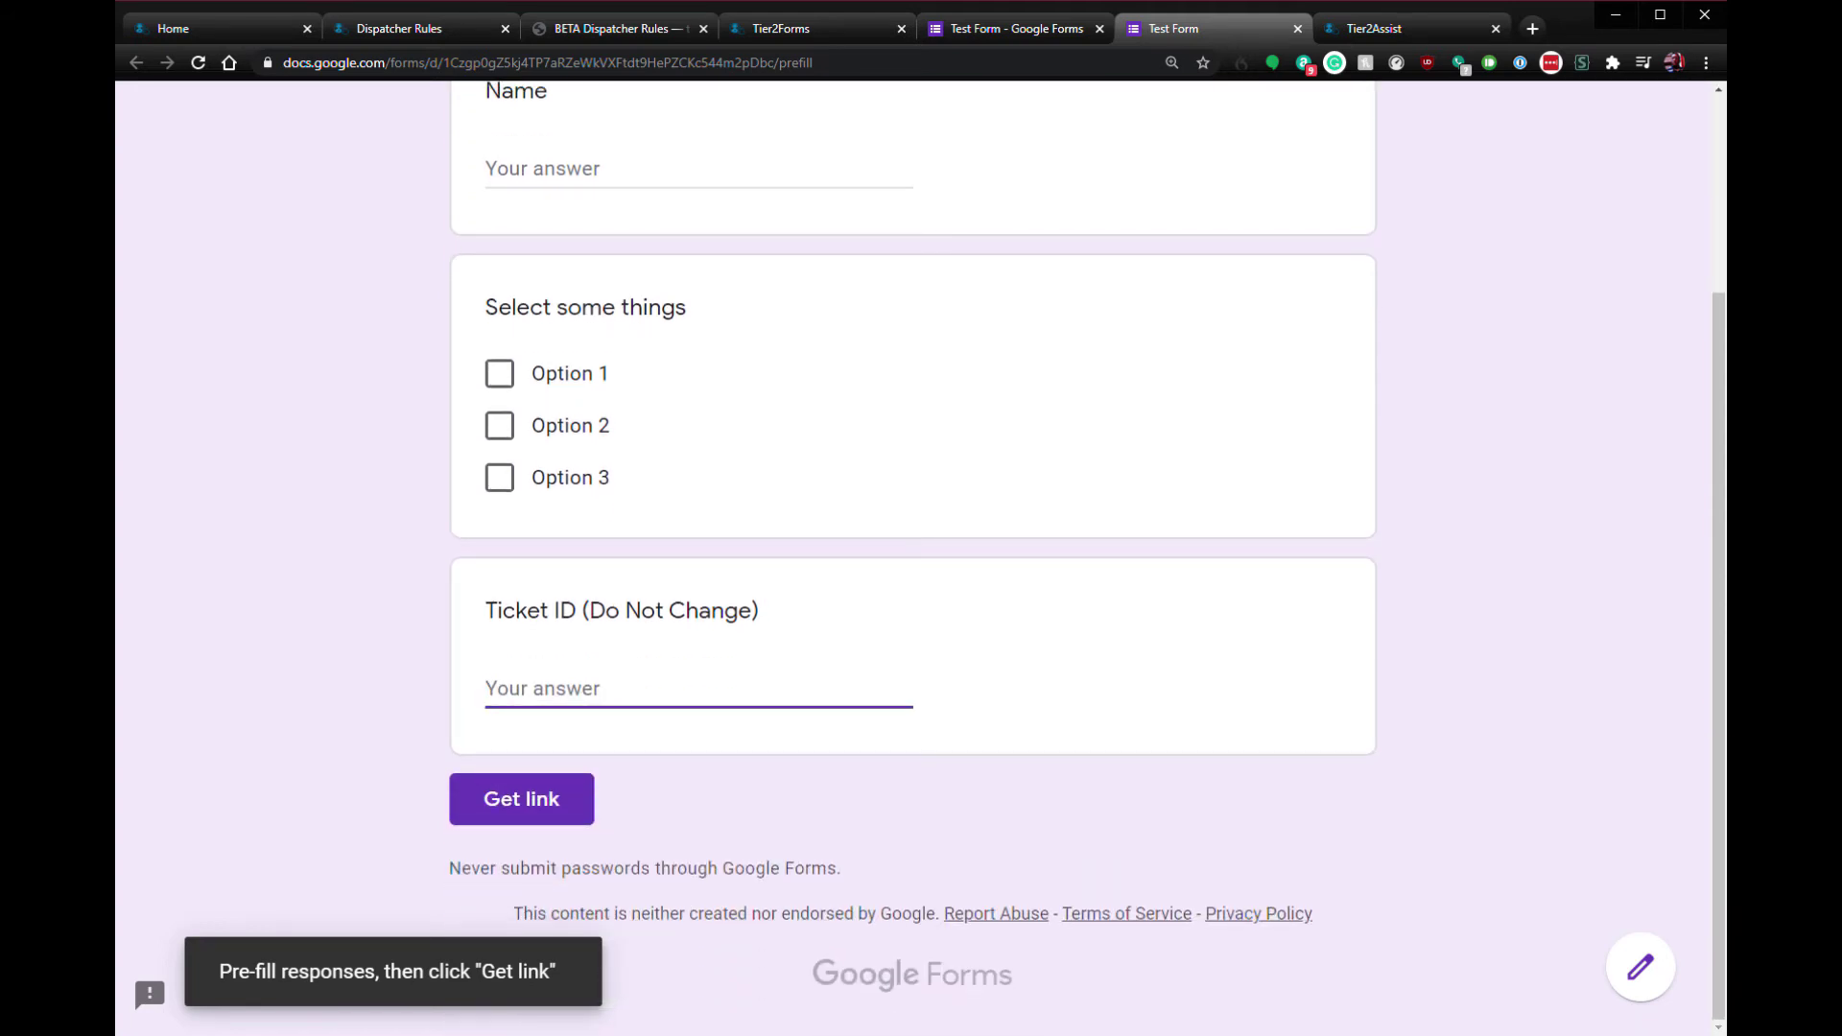
type("texthere")
key("ctrl+a")
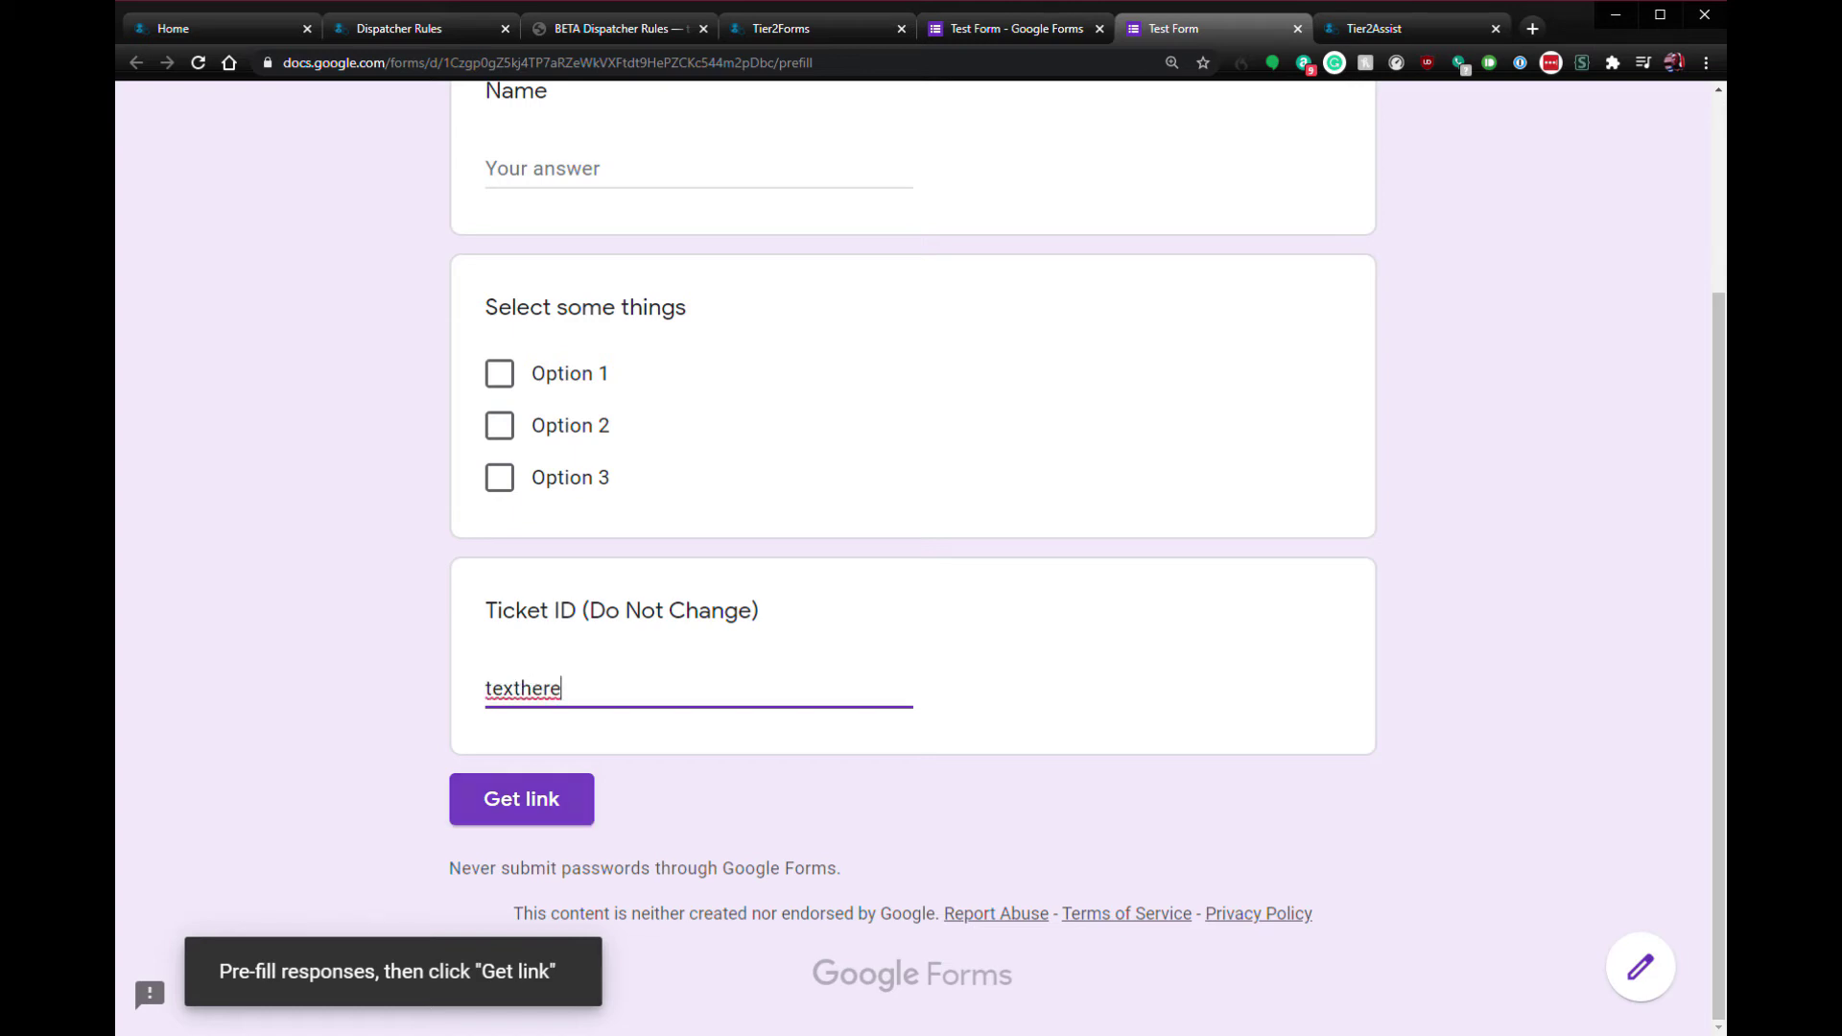
left_click(521, 798)
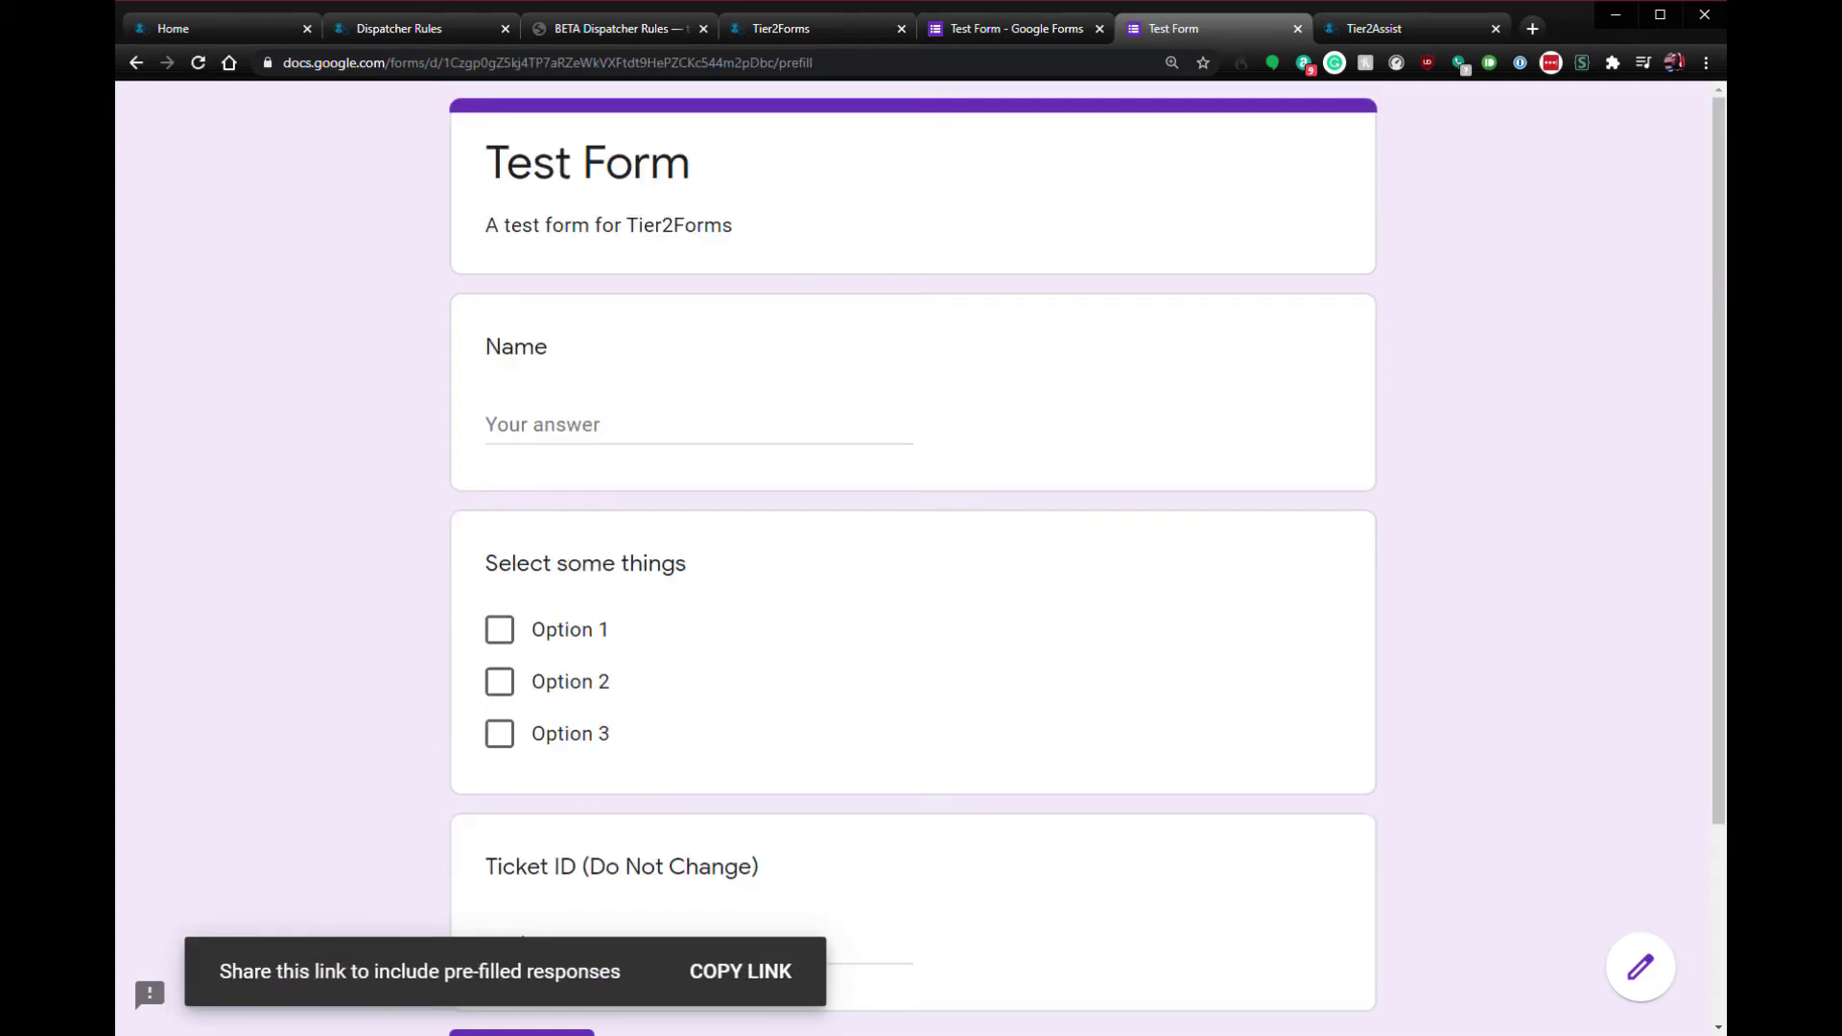
left_click(740, 971)
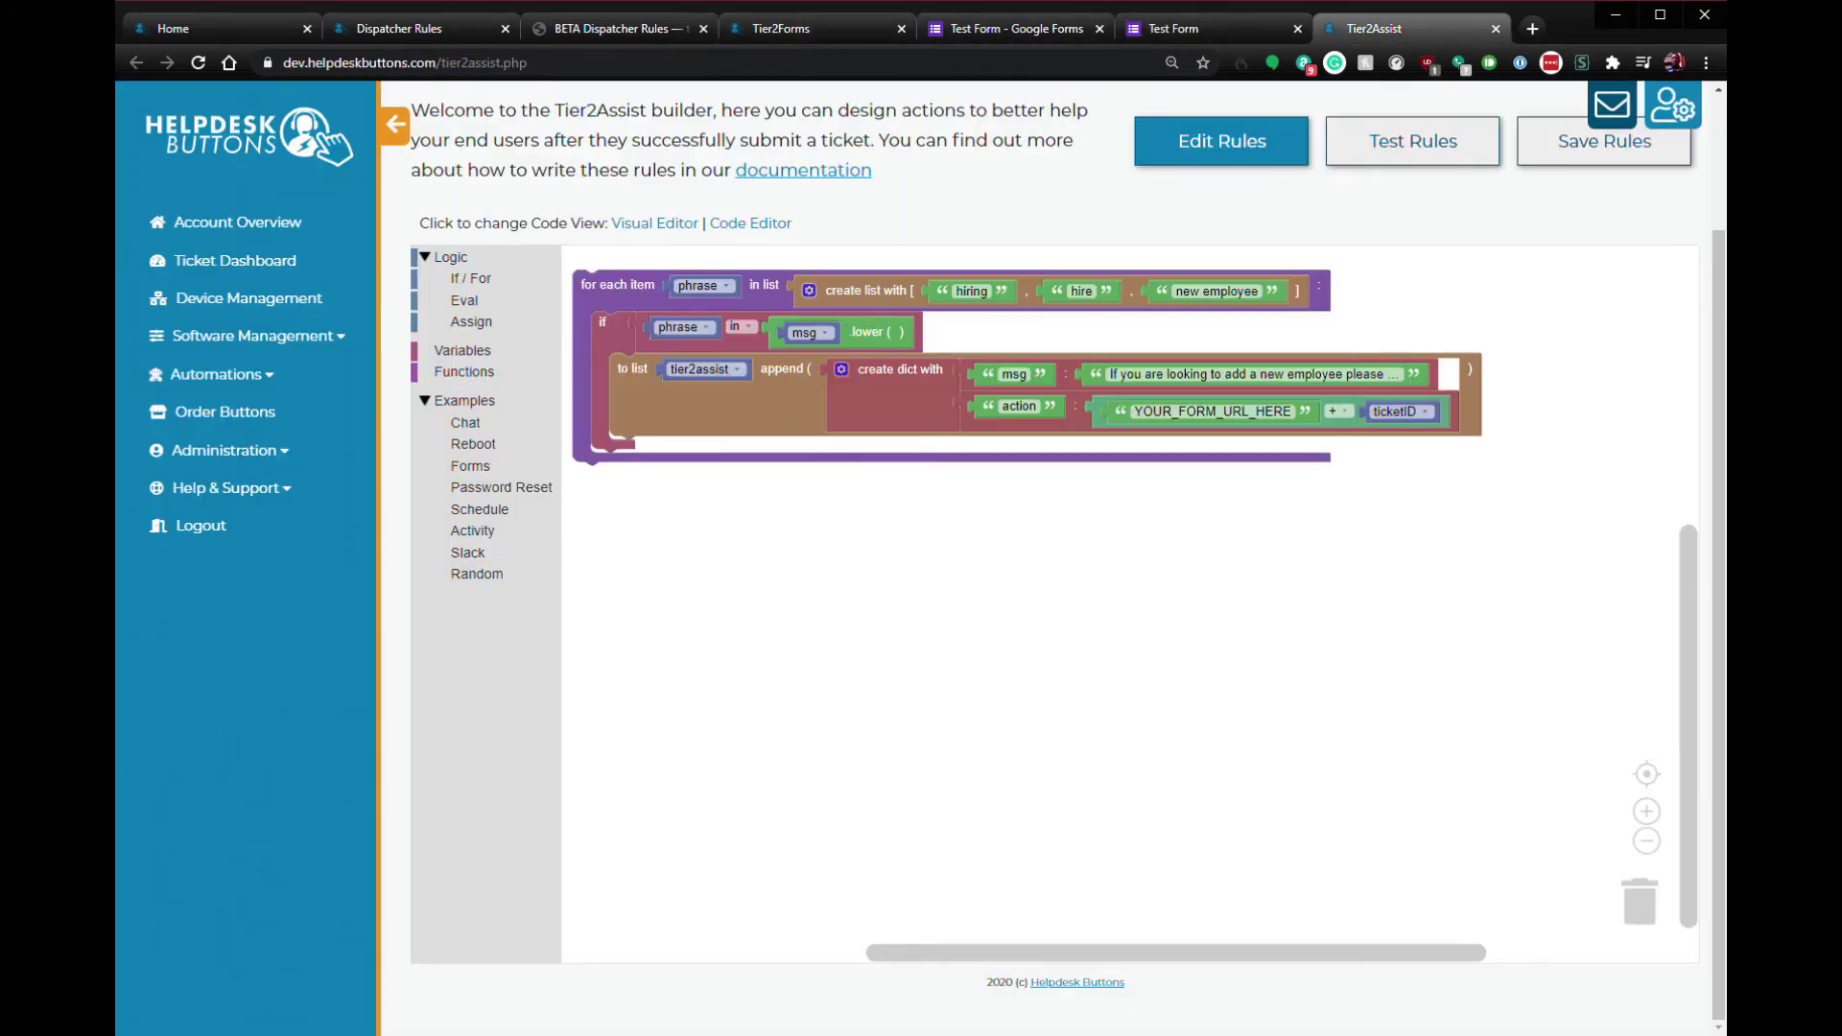
Step: In the Tier2Assist action, replace YOUR_FORM_URL_HERE with the copied pre-filled form link, without its trailing "texthere", keeping ticketID as the appended variable
left_click(1374, 28)
left_click(1212, 411)
double_click(1211, 410)
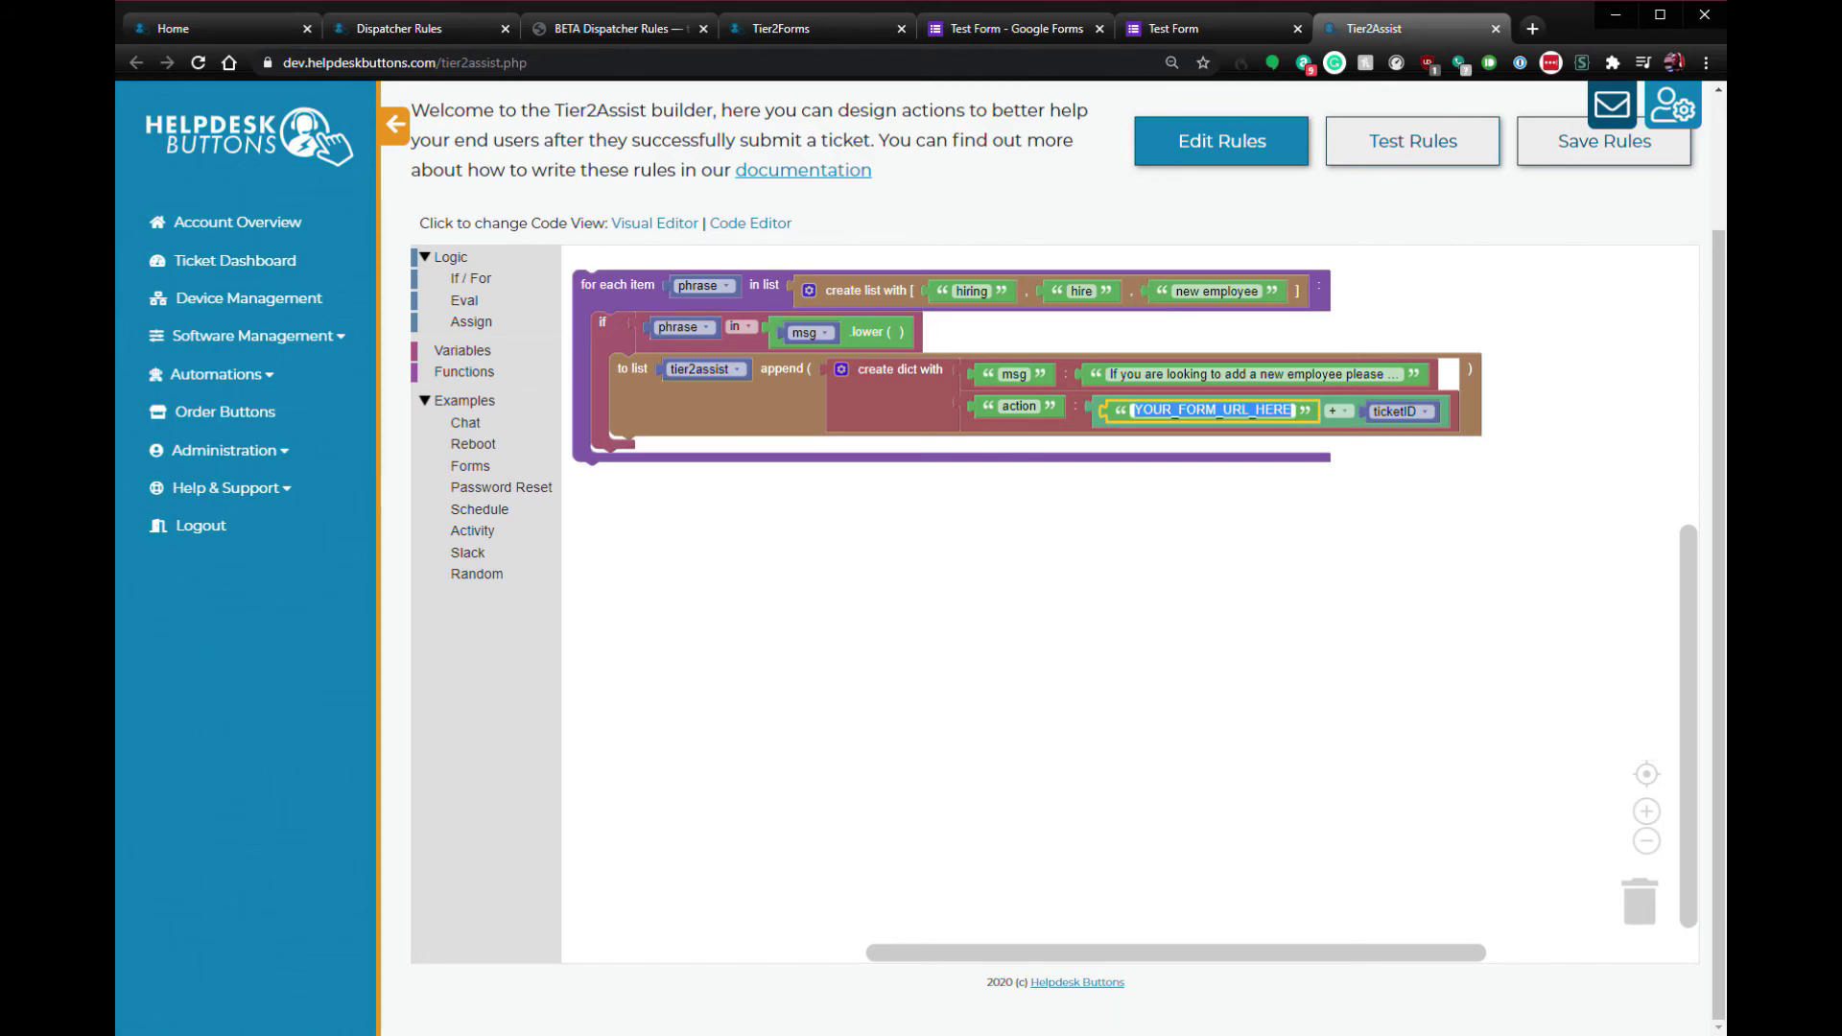
key("ctrl+v")
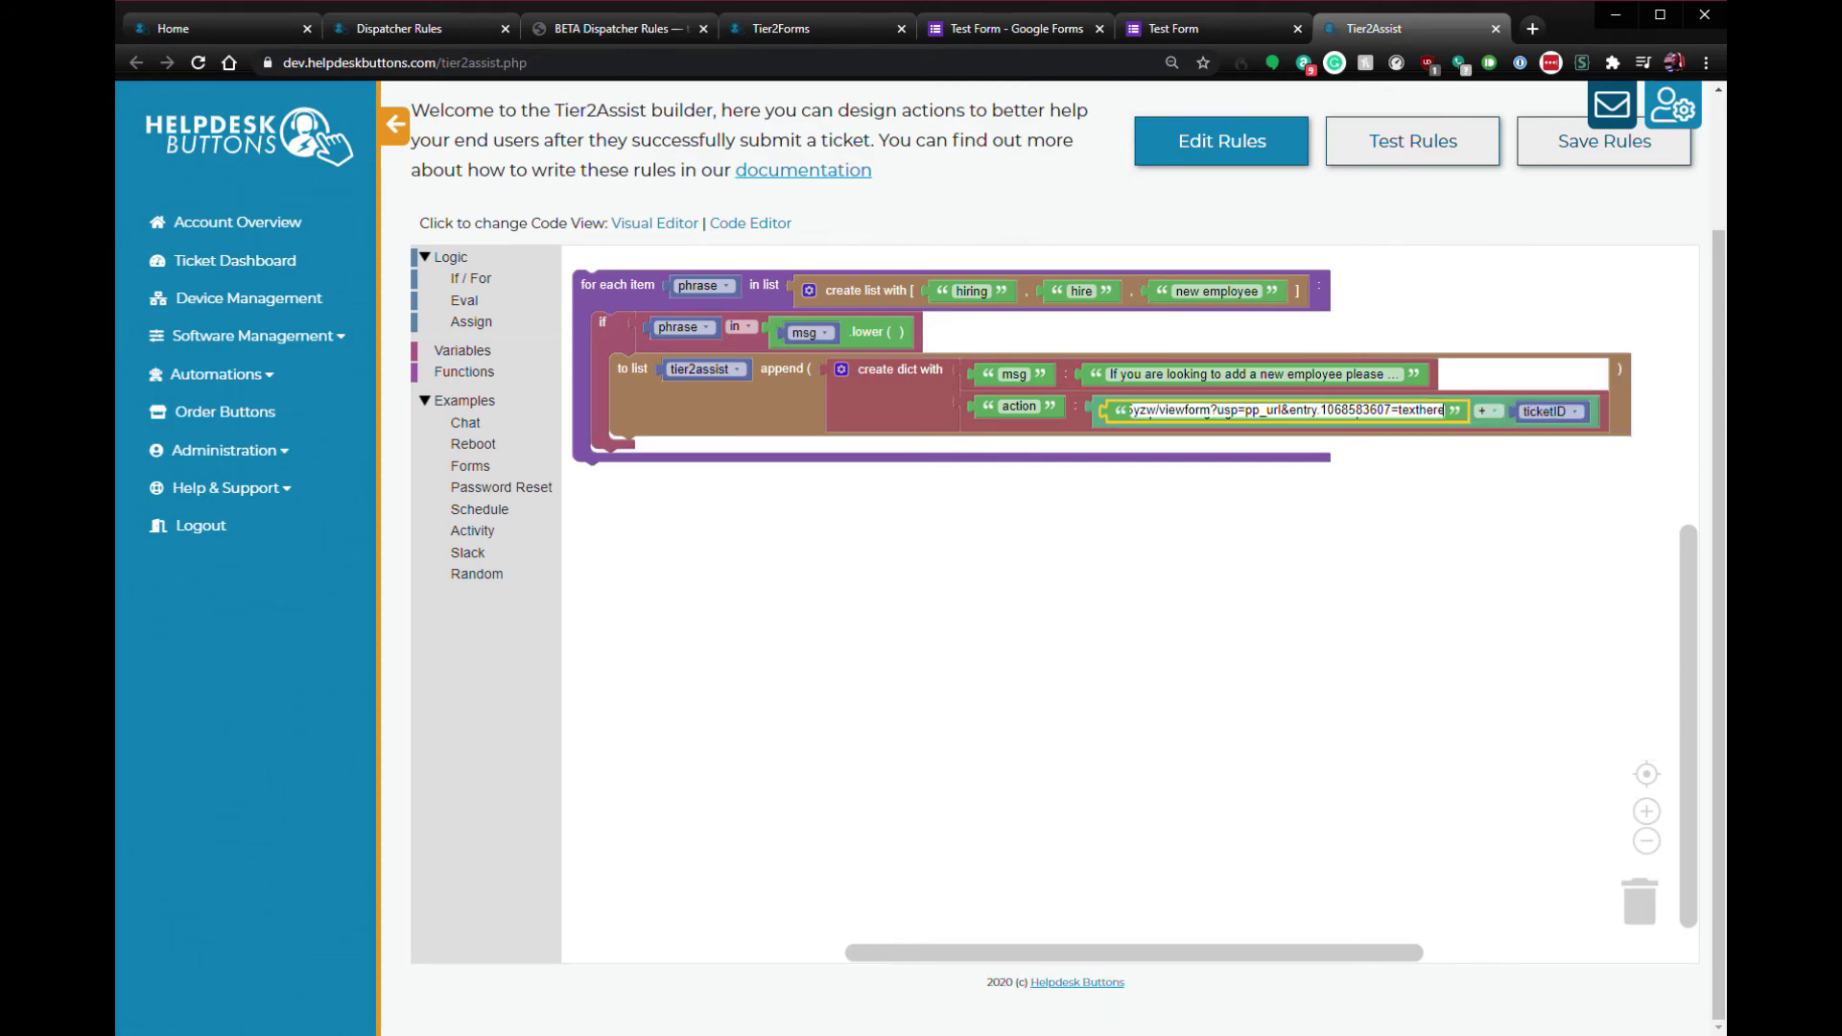
key("ctrl+shift+Left")
key("BackSpace")
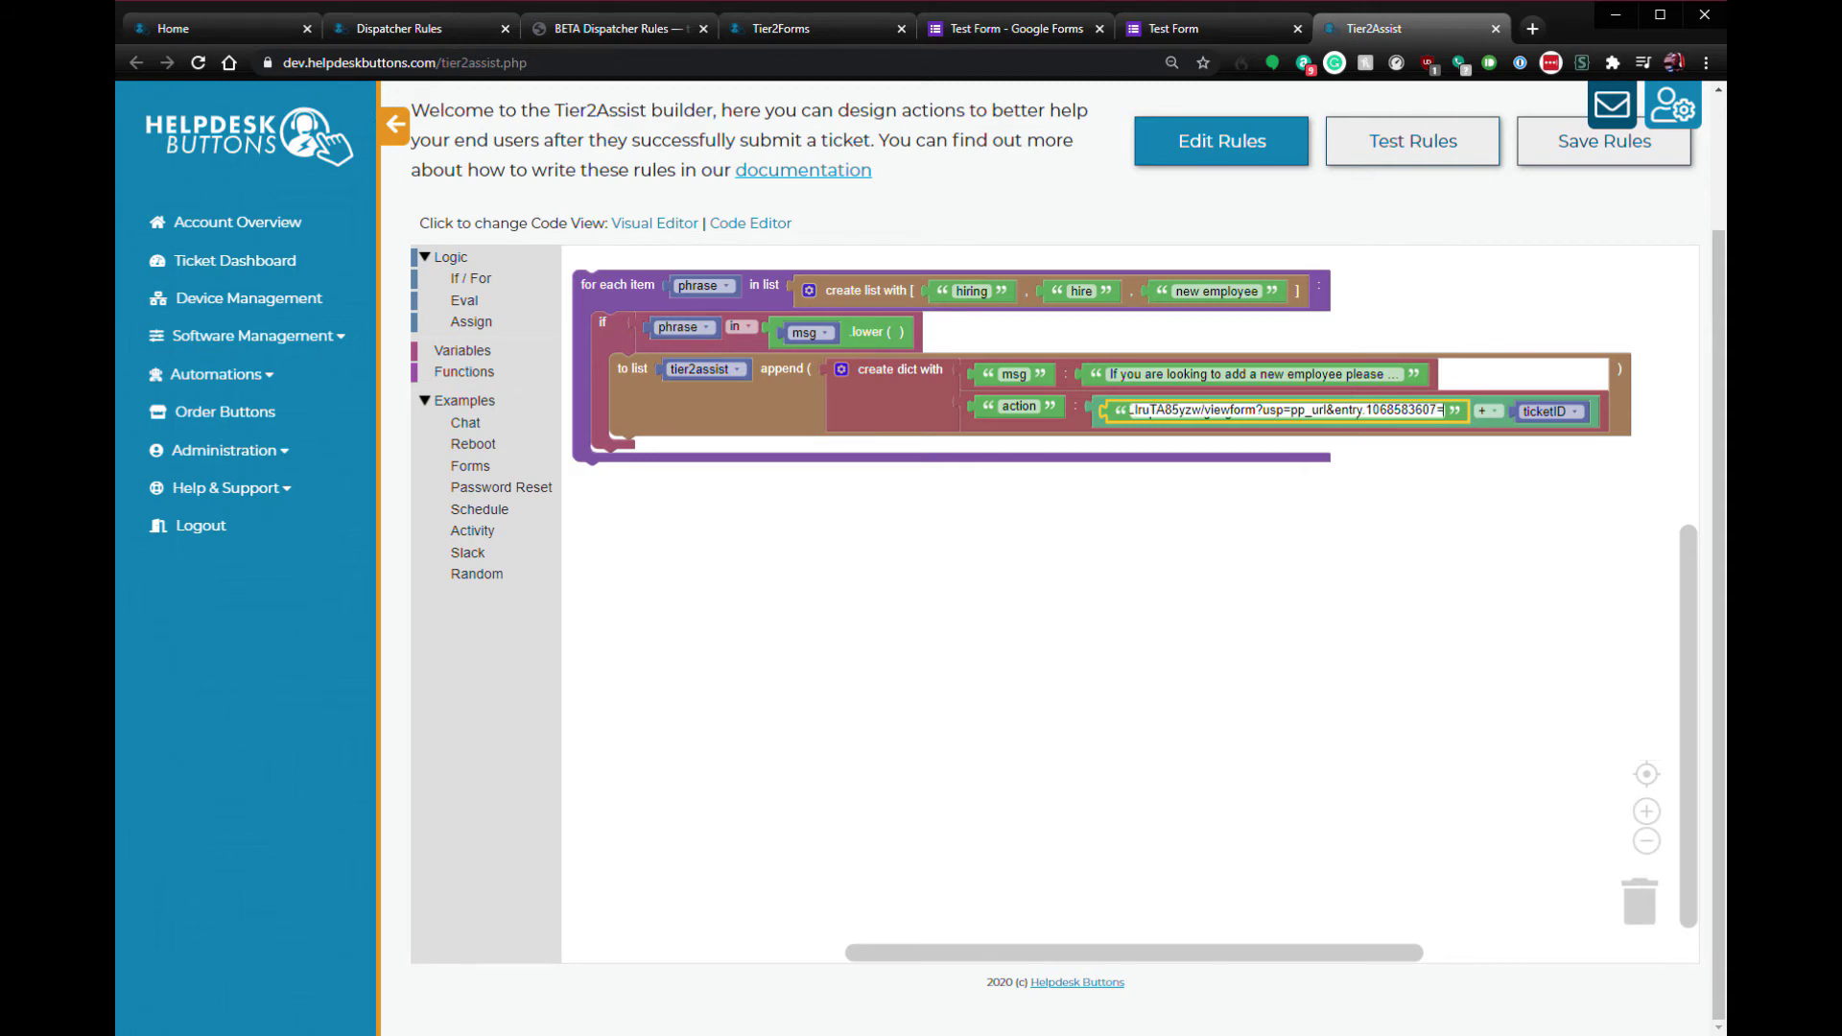
left_click(1549, 412)
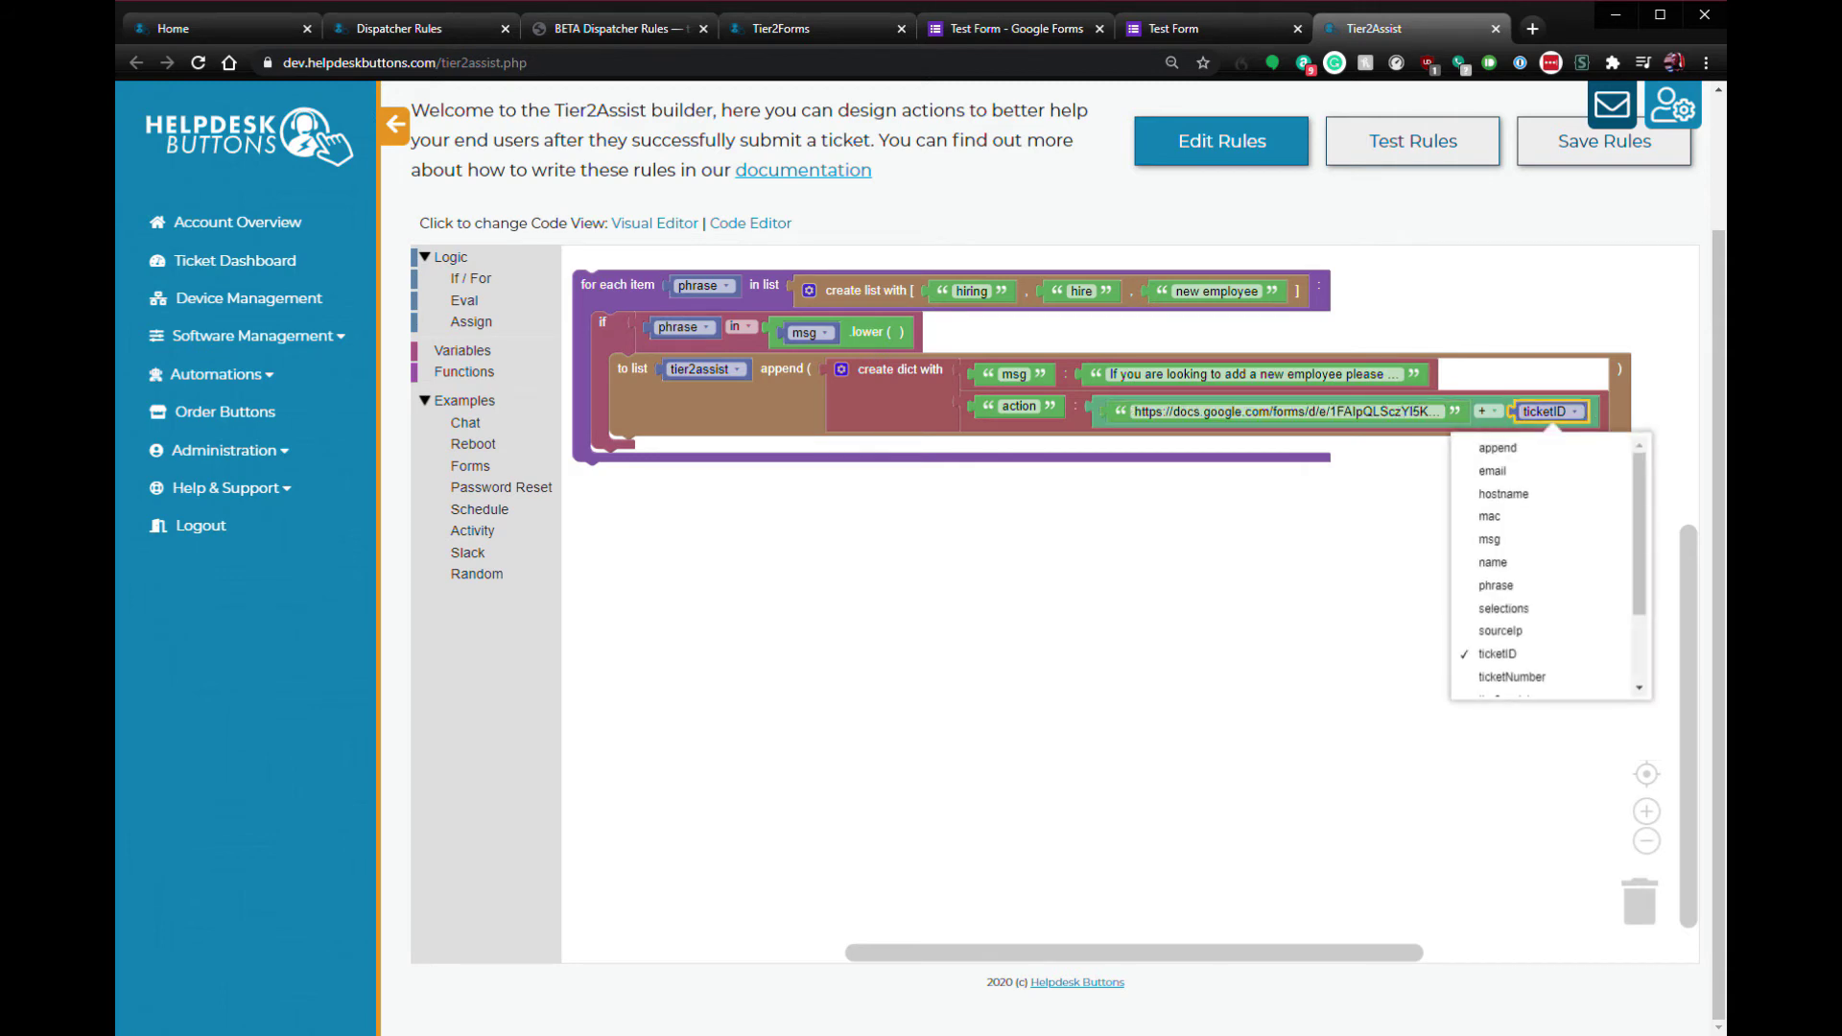
left_click(1454, 412)
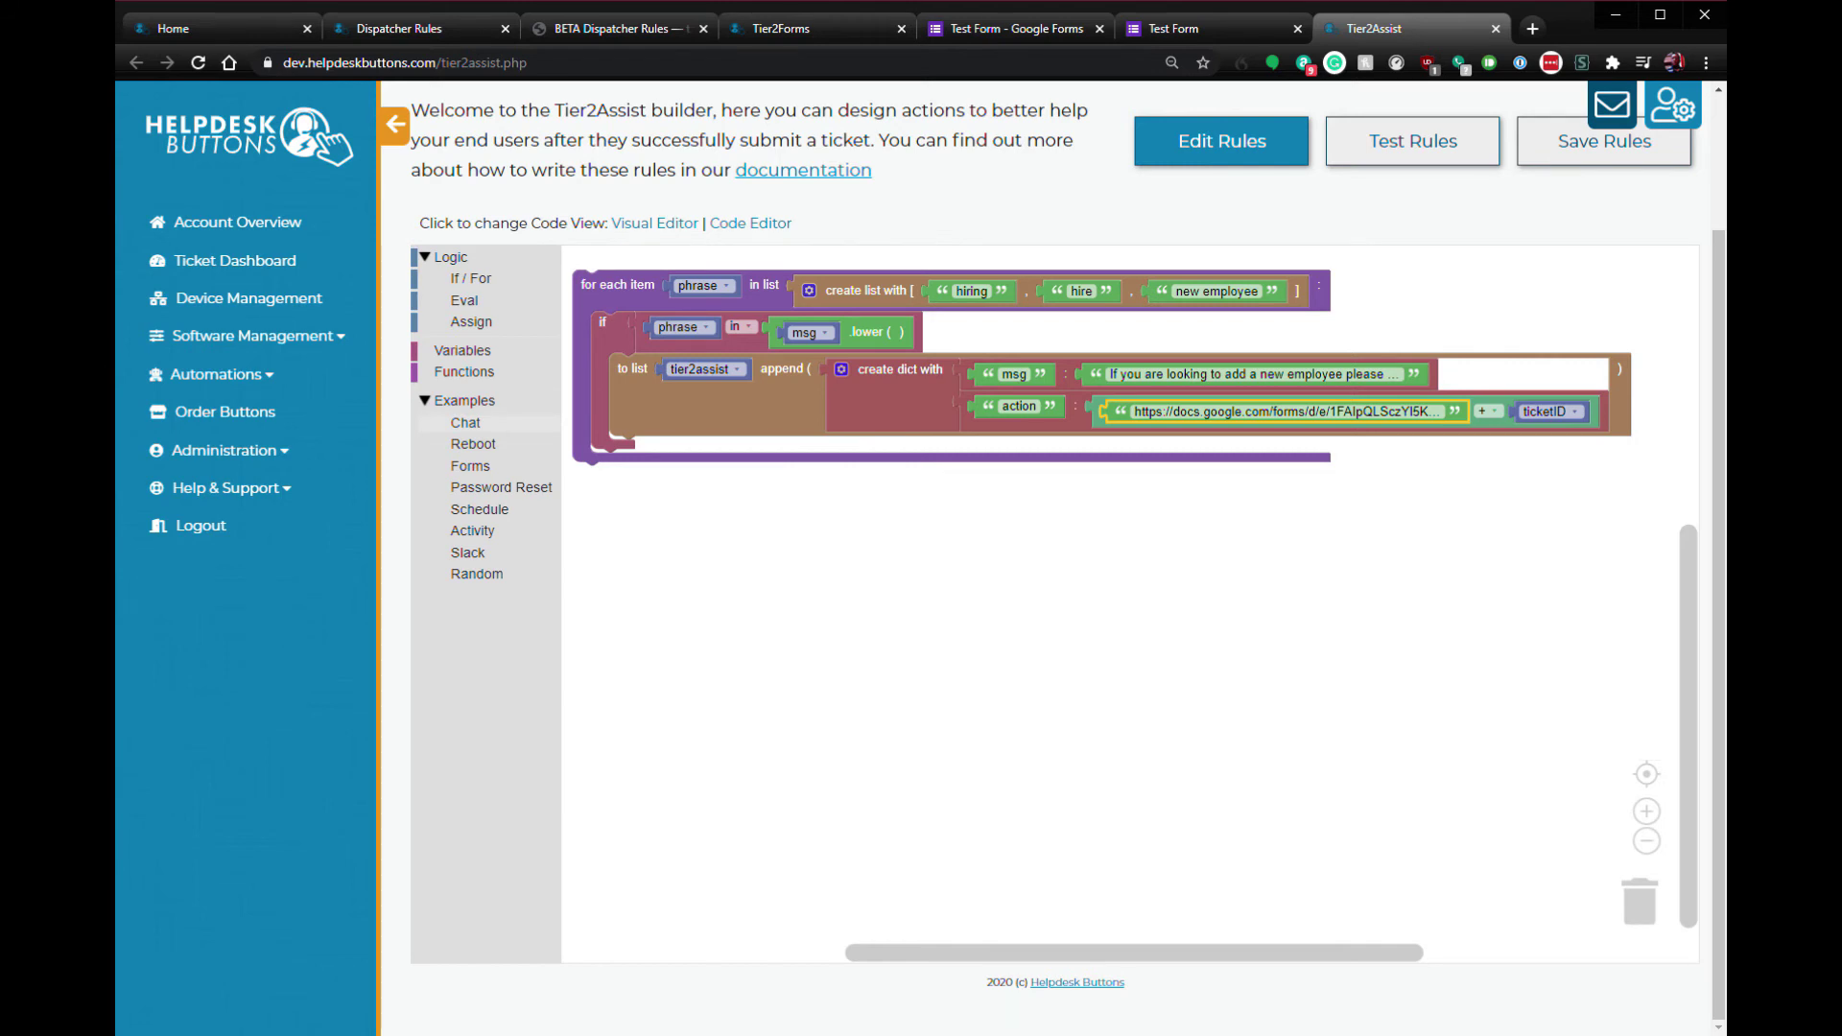
Step: Attach the Chat example's if block below the for-each block and the Reboot example's block above it, and save the rules
left_click(465, 424)
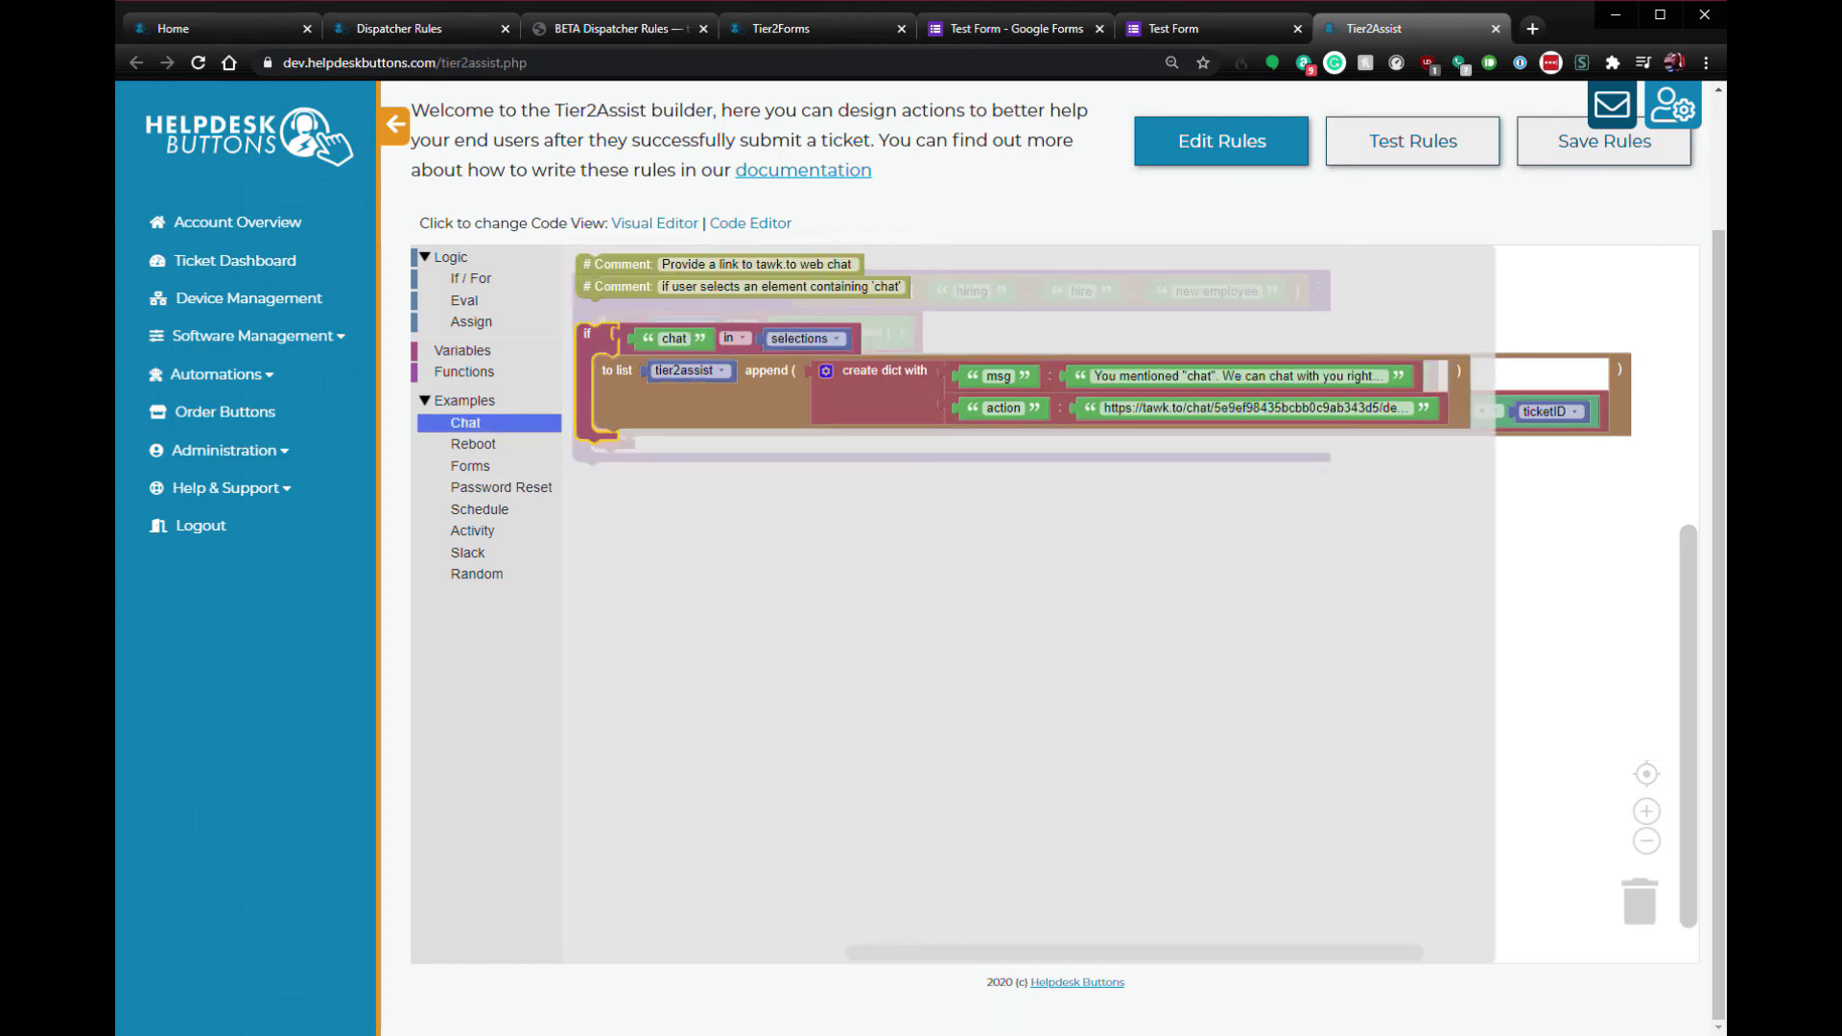
left_click_drag(1115, 403, 1117, 547)
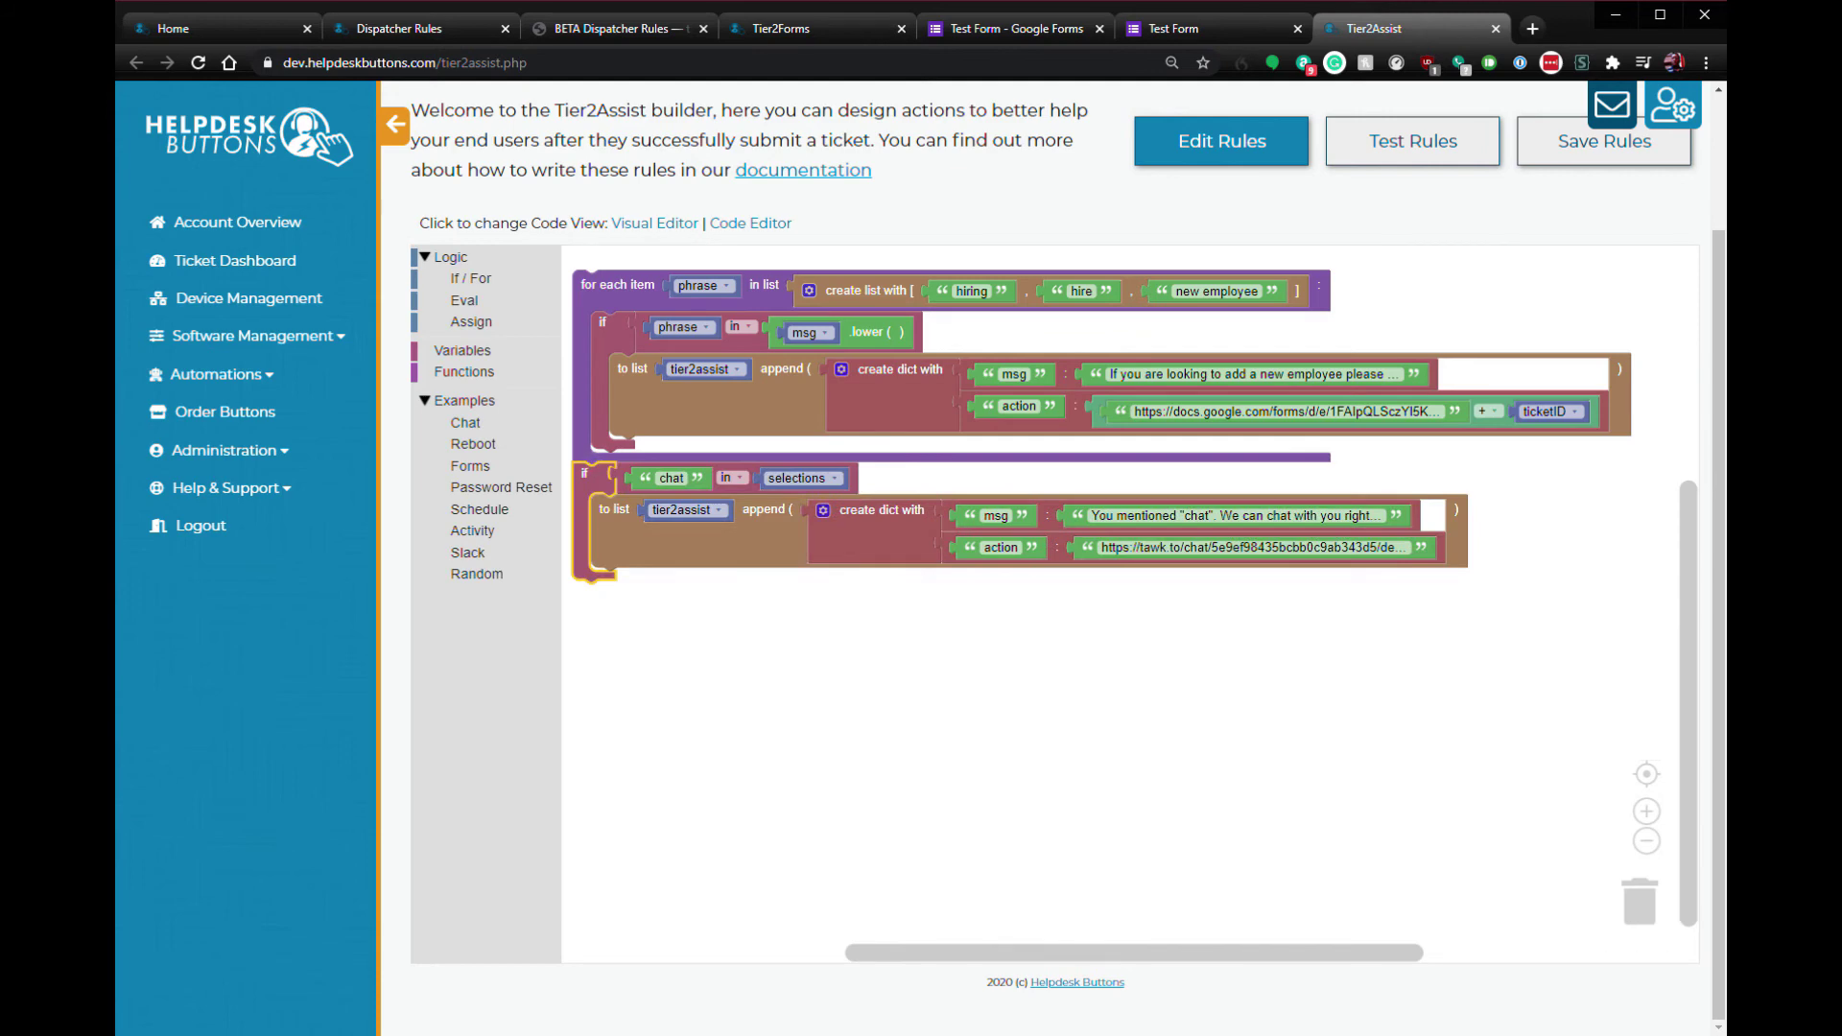
left_click(473, 444)
left_click_drag(690, 355, 690, 252)
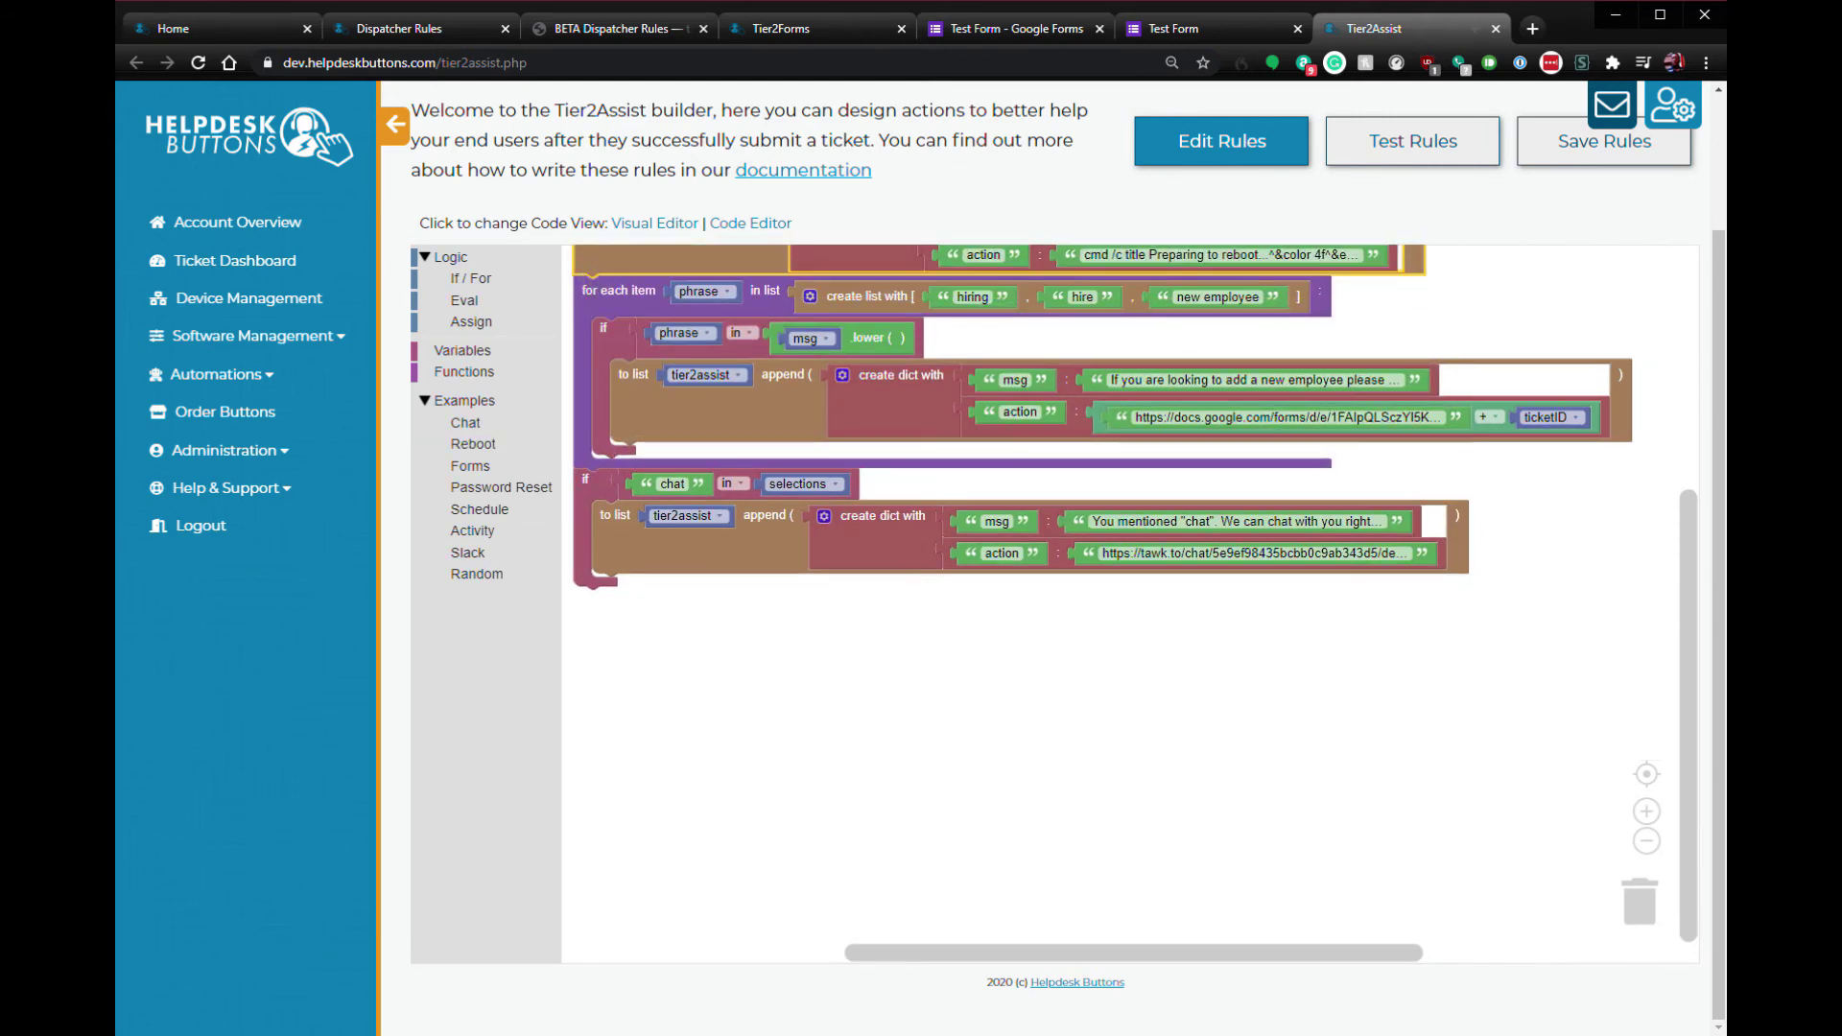
left_click(1604, 141)
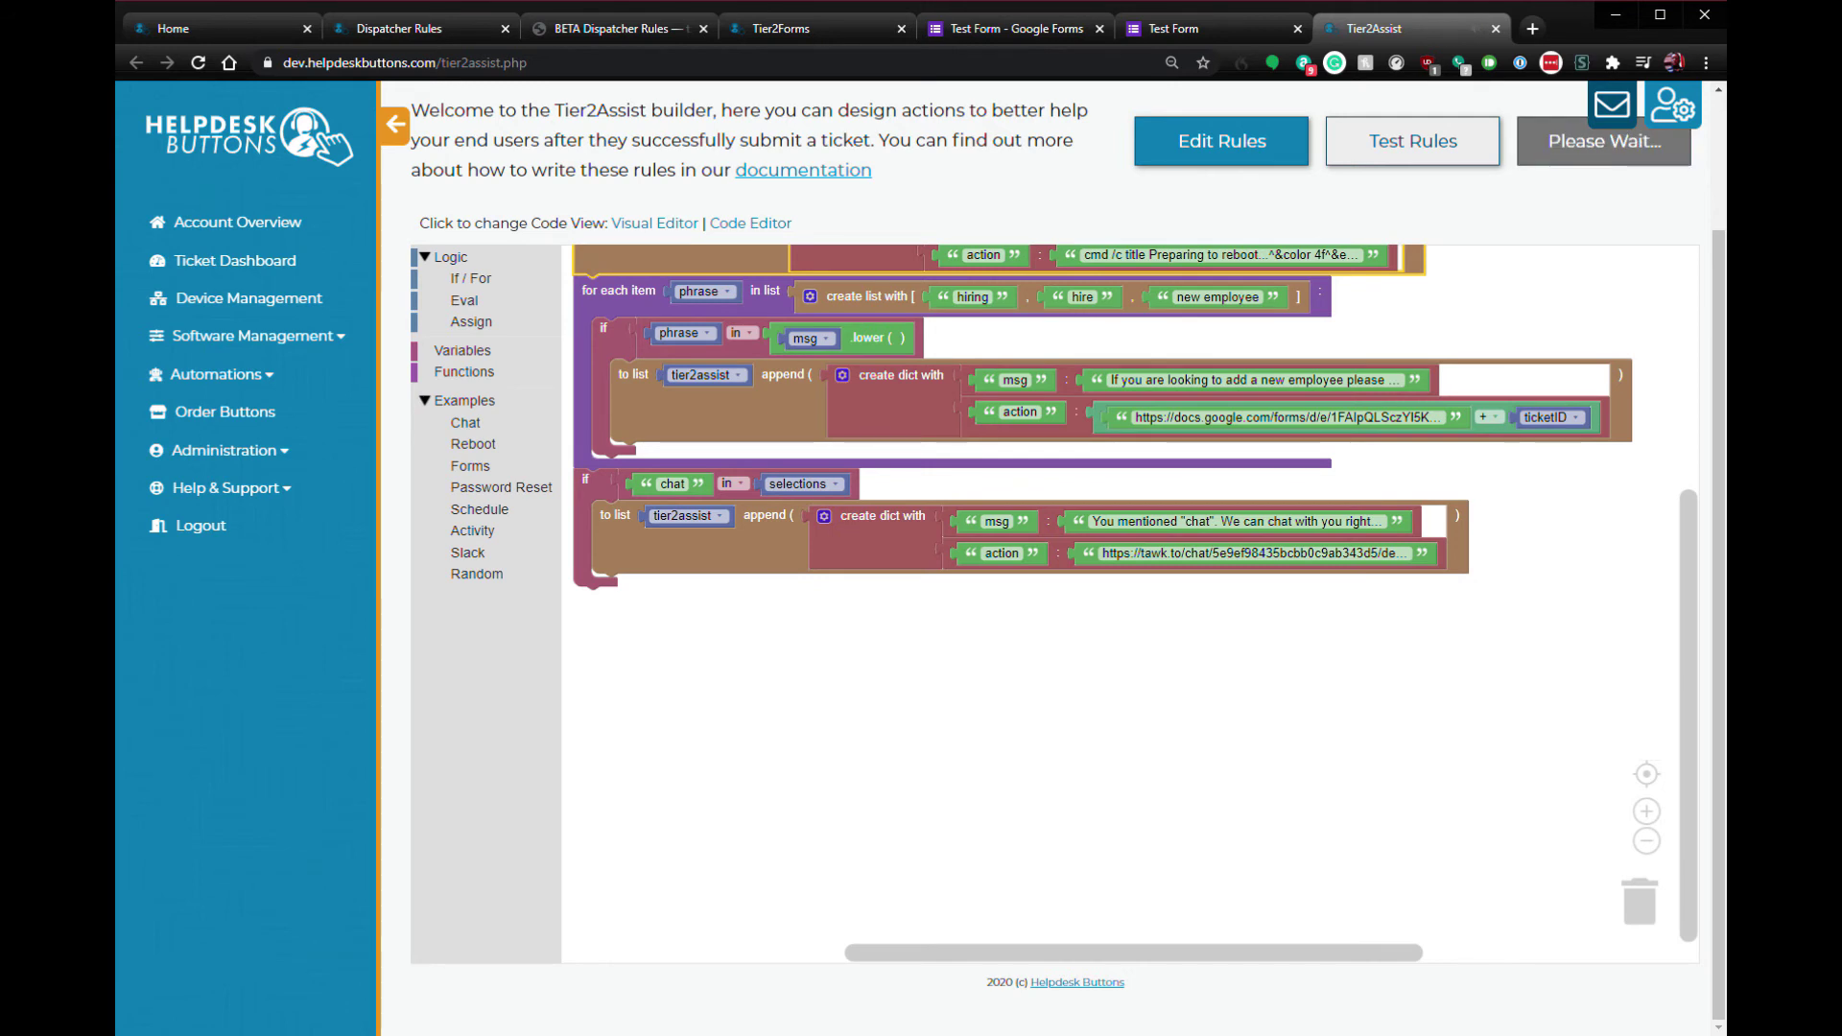
left_click(1101, 169)
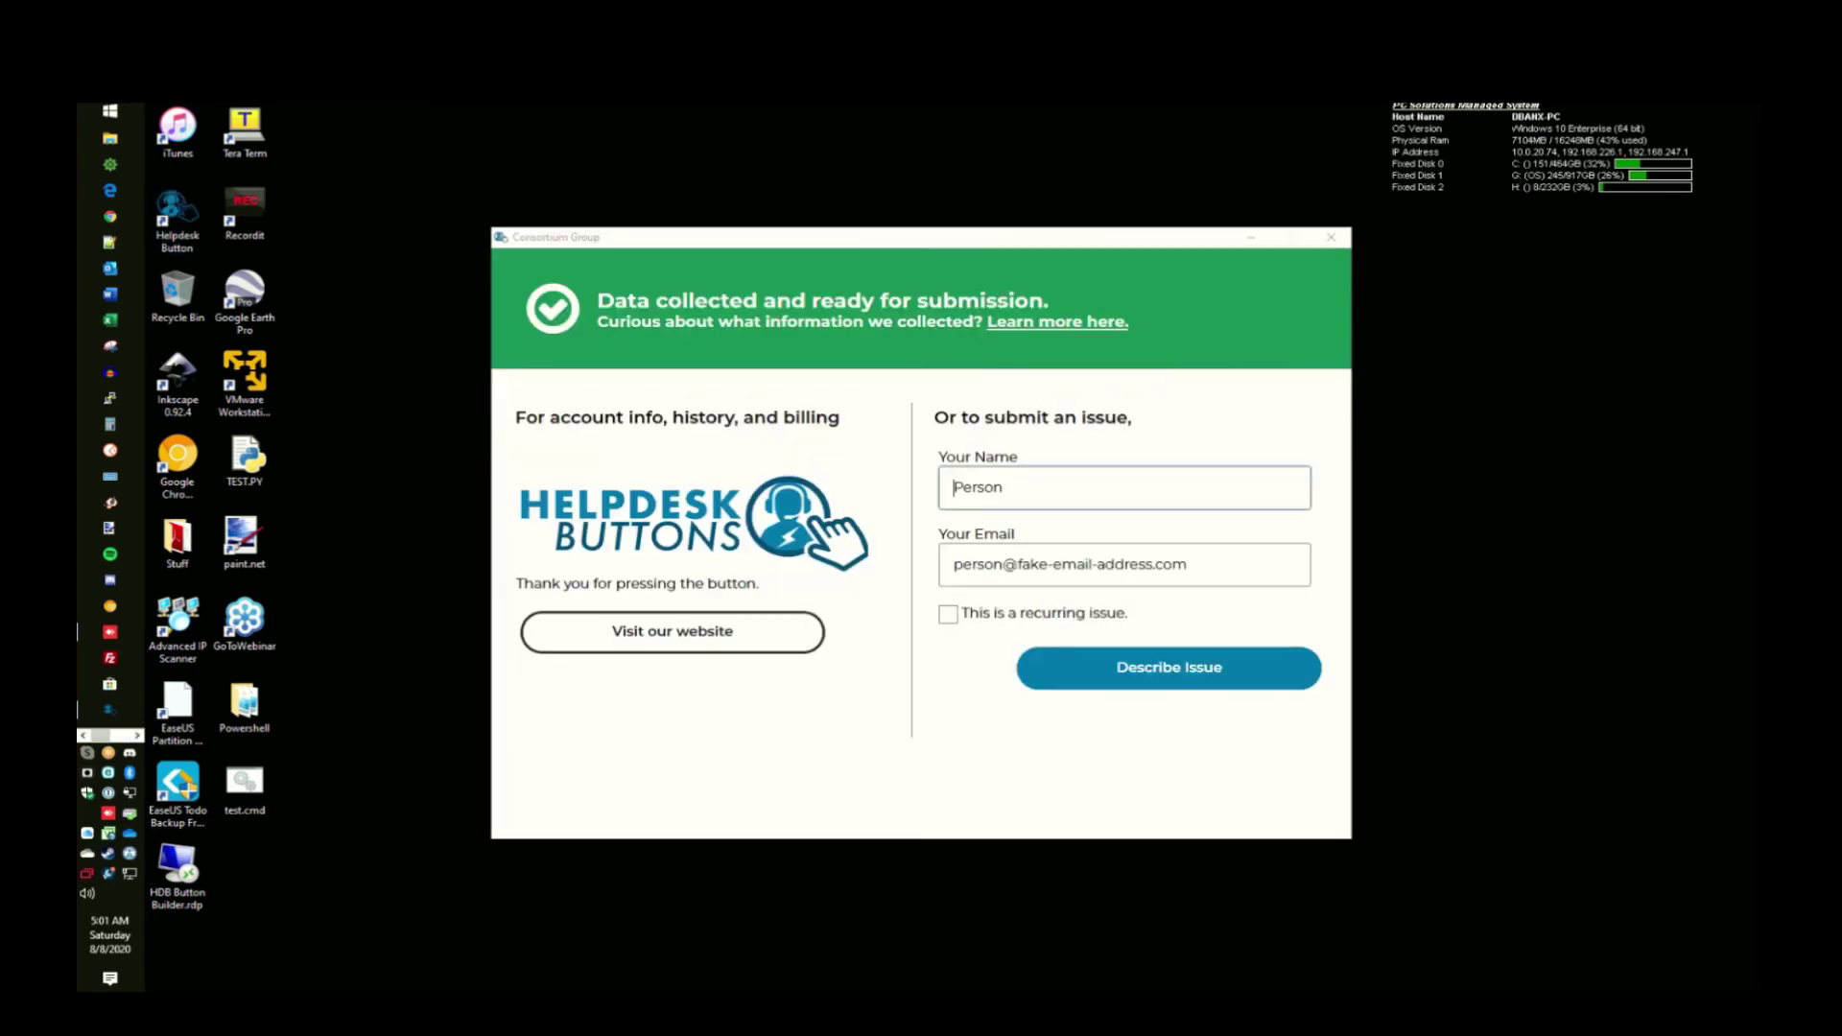
Step: Describe the issue in the Helpdesk Button window as "I am hiring a new employee and i would like them to be set up. Thanks"
left_click(1167, 668)
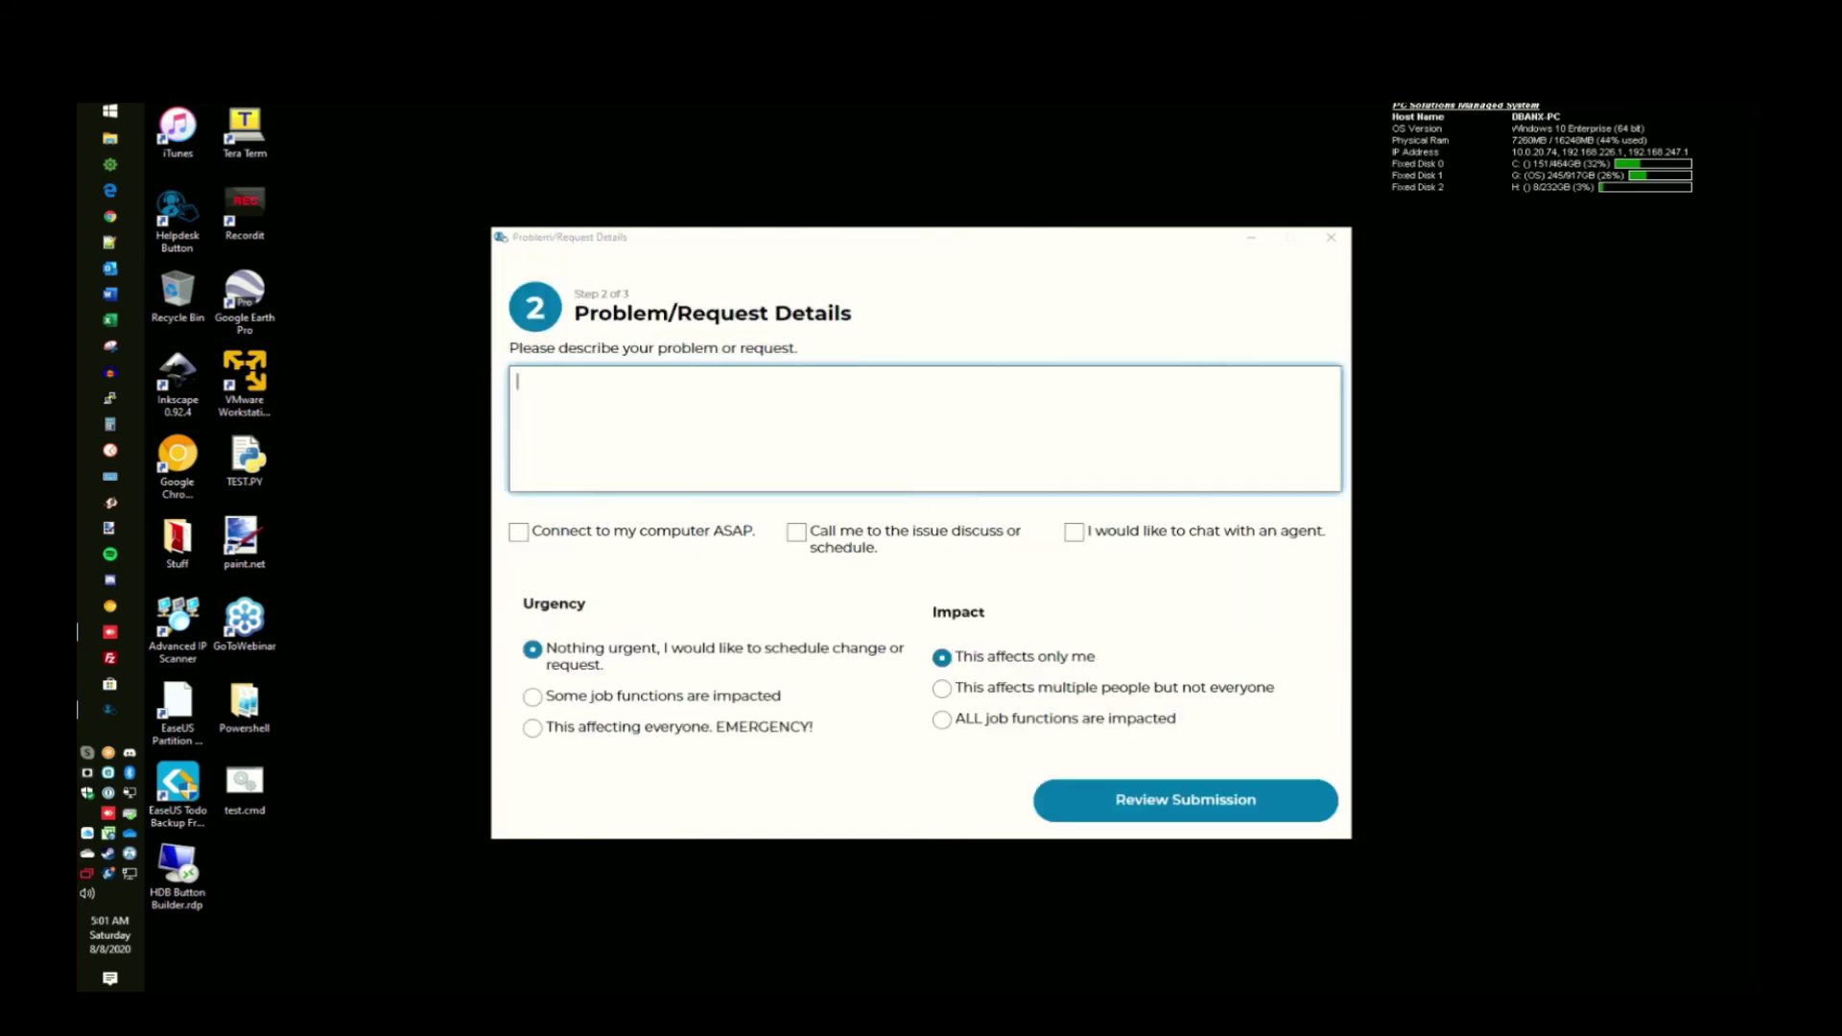
type("I am hiring a new employee and i")
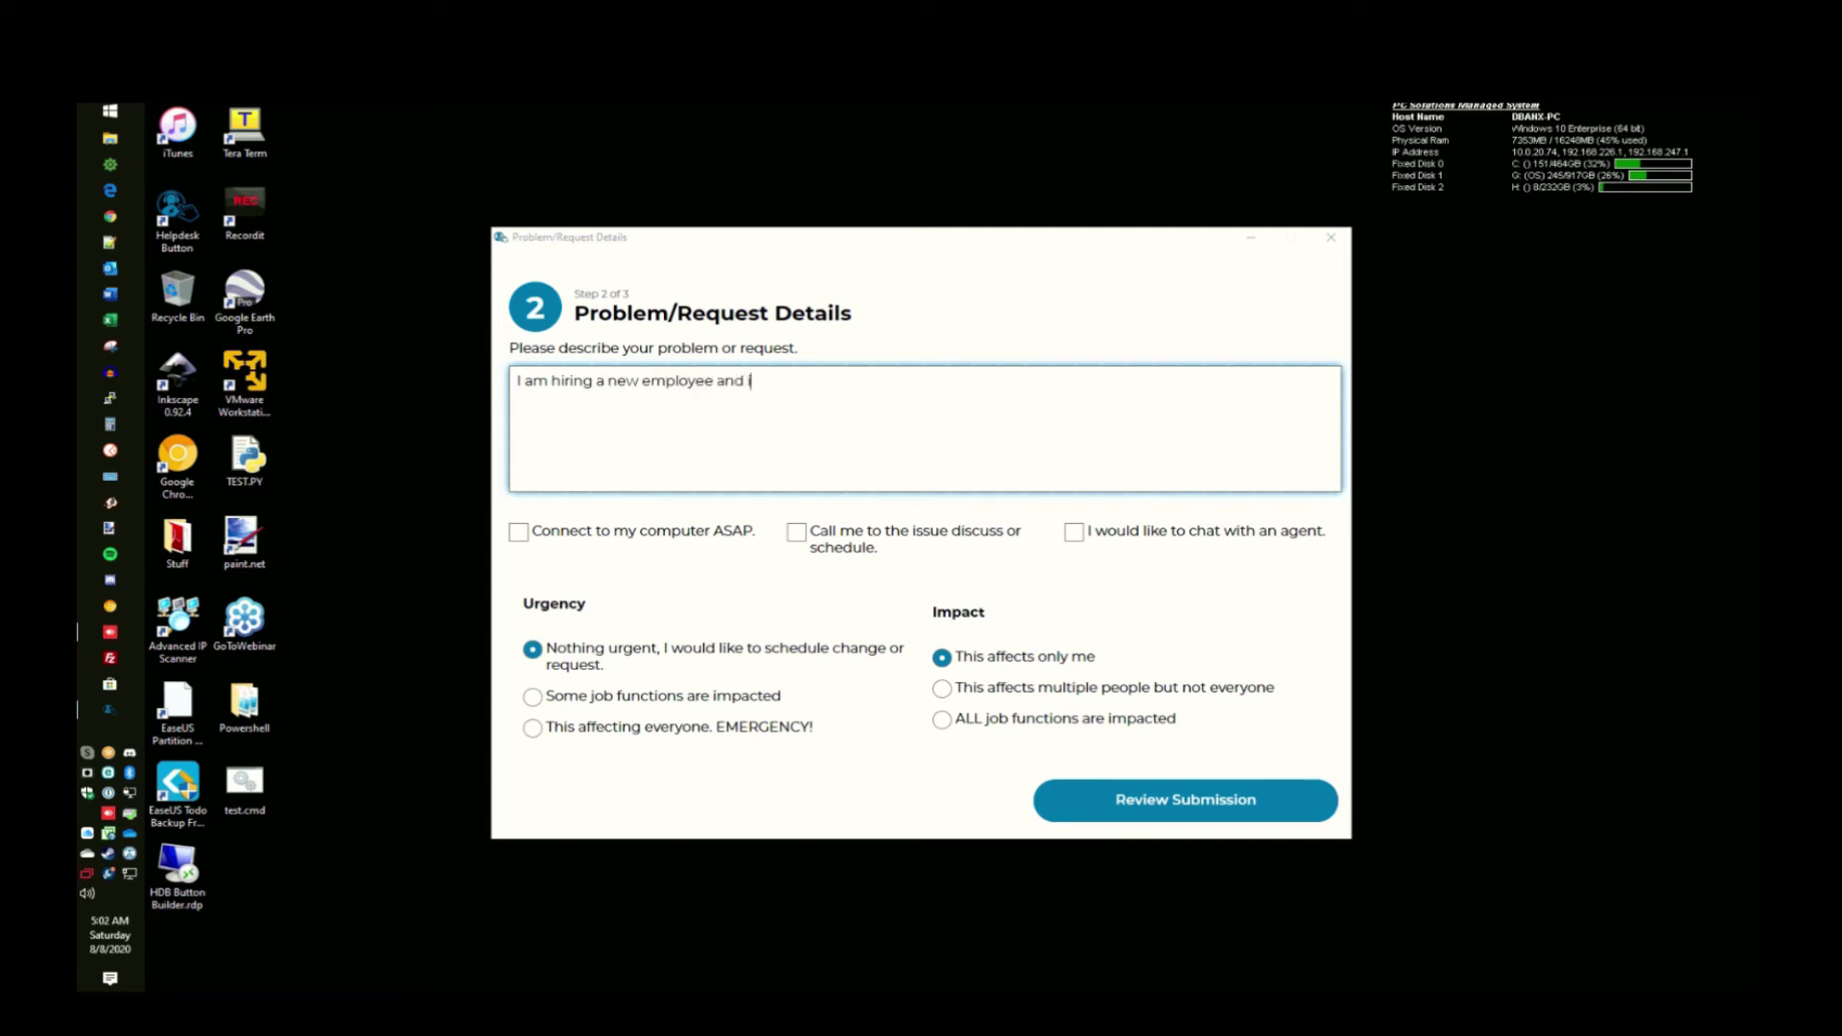
type(" would like them to be set")
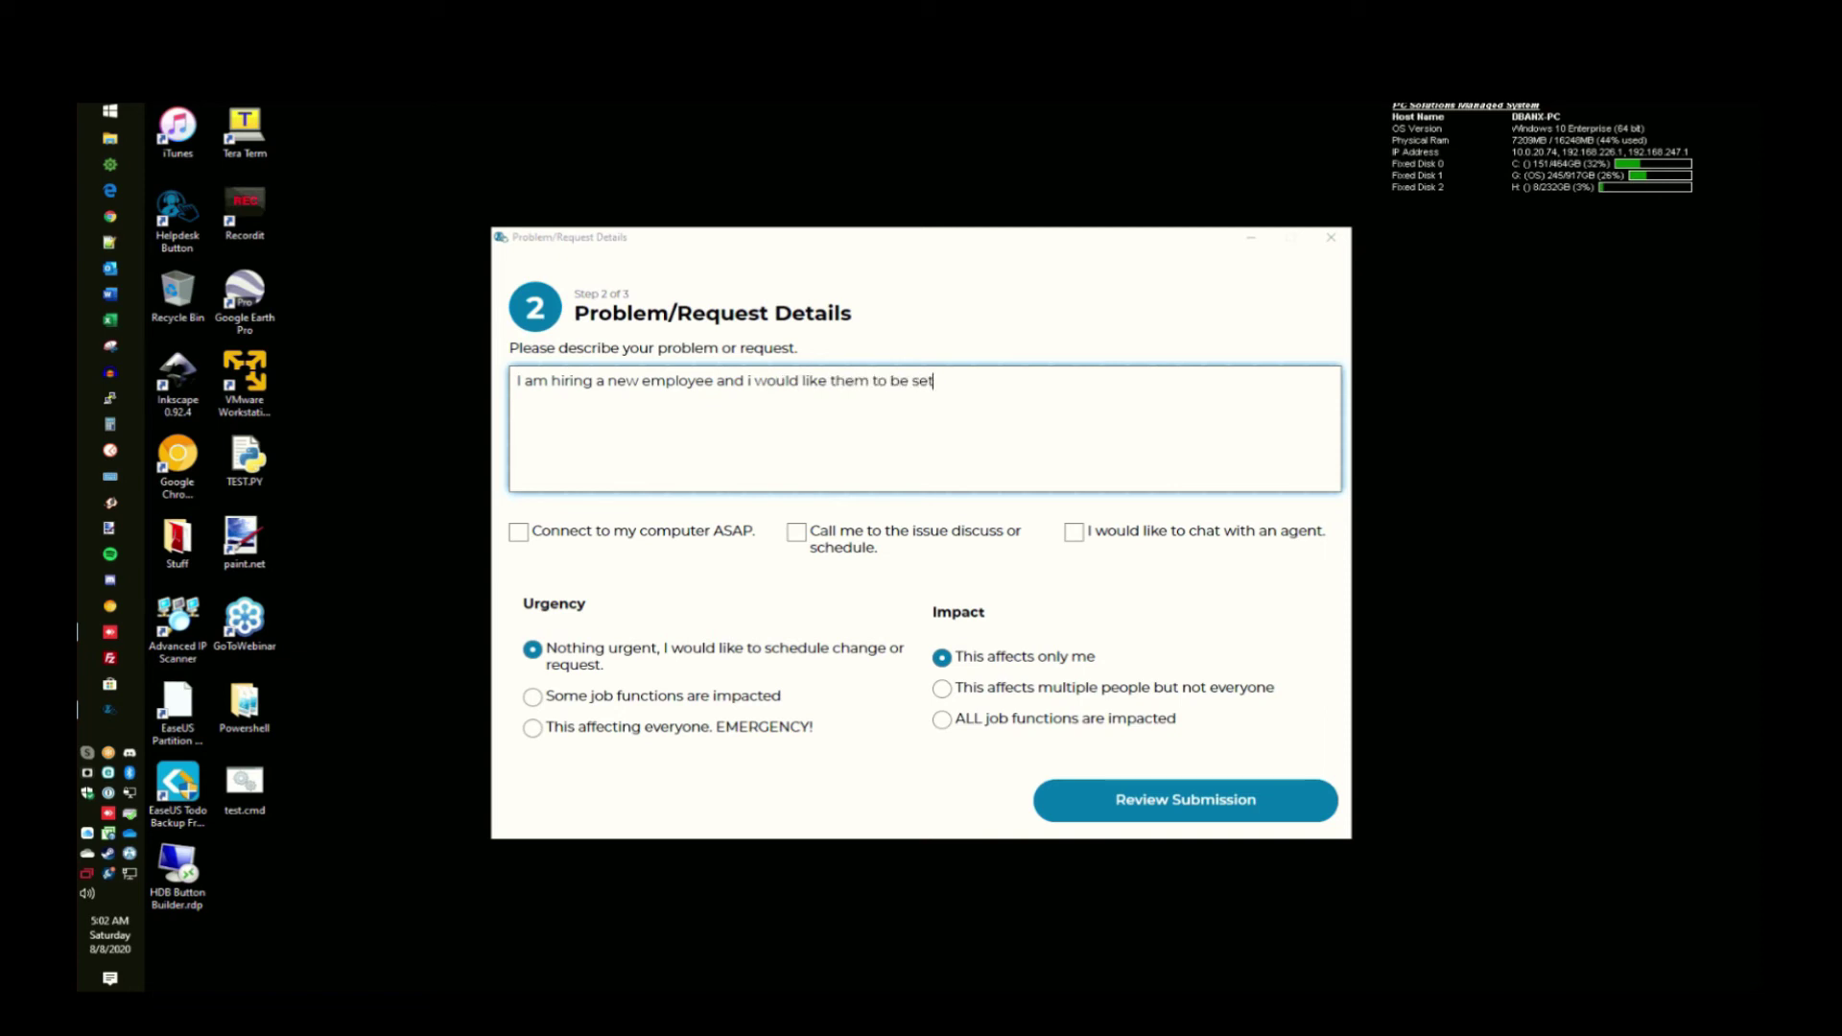
type(" up. Thanks")
Step: Request an agent chat, mark the issue as an emergency with ALL job functions impacted, consent to the reviewed content and submit the ticket
left_click(1074, 531)
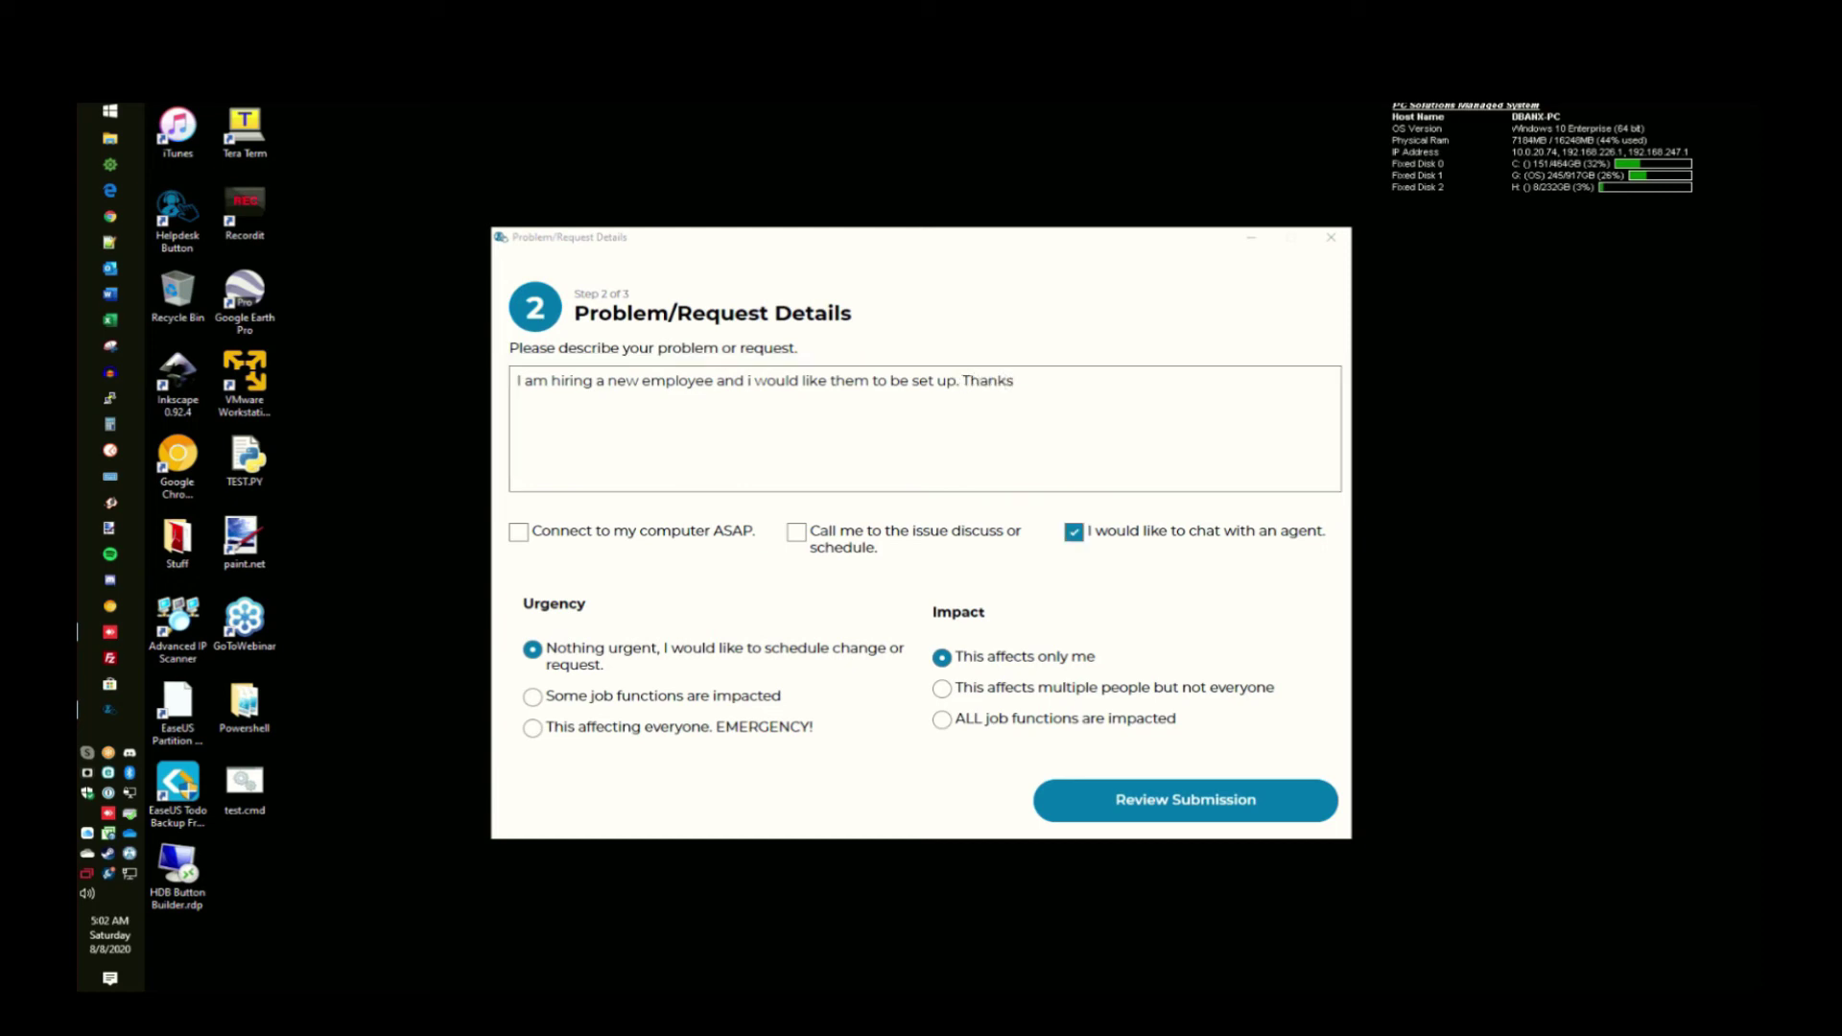
left_click(532, 728)
left_click(943, 719)
left_click(1185, 800)
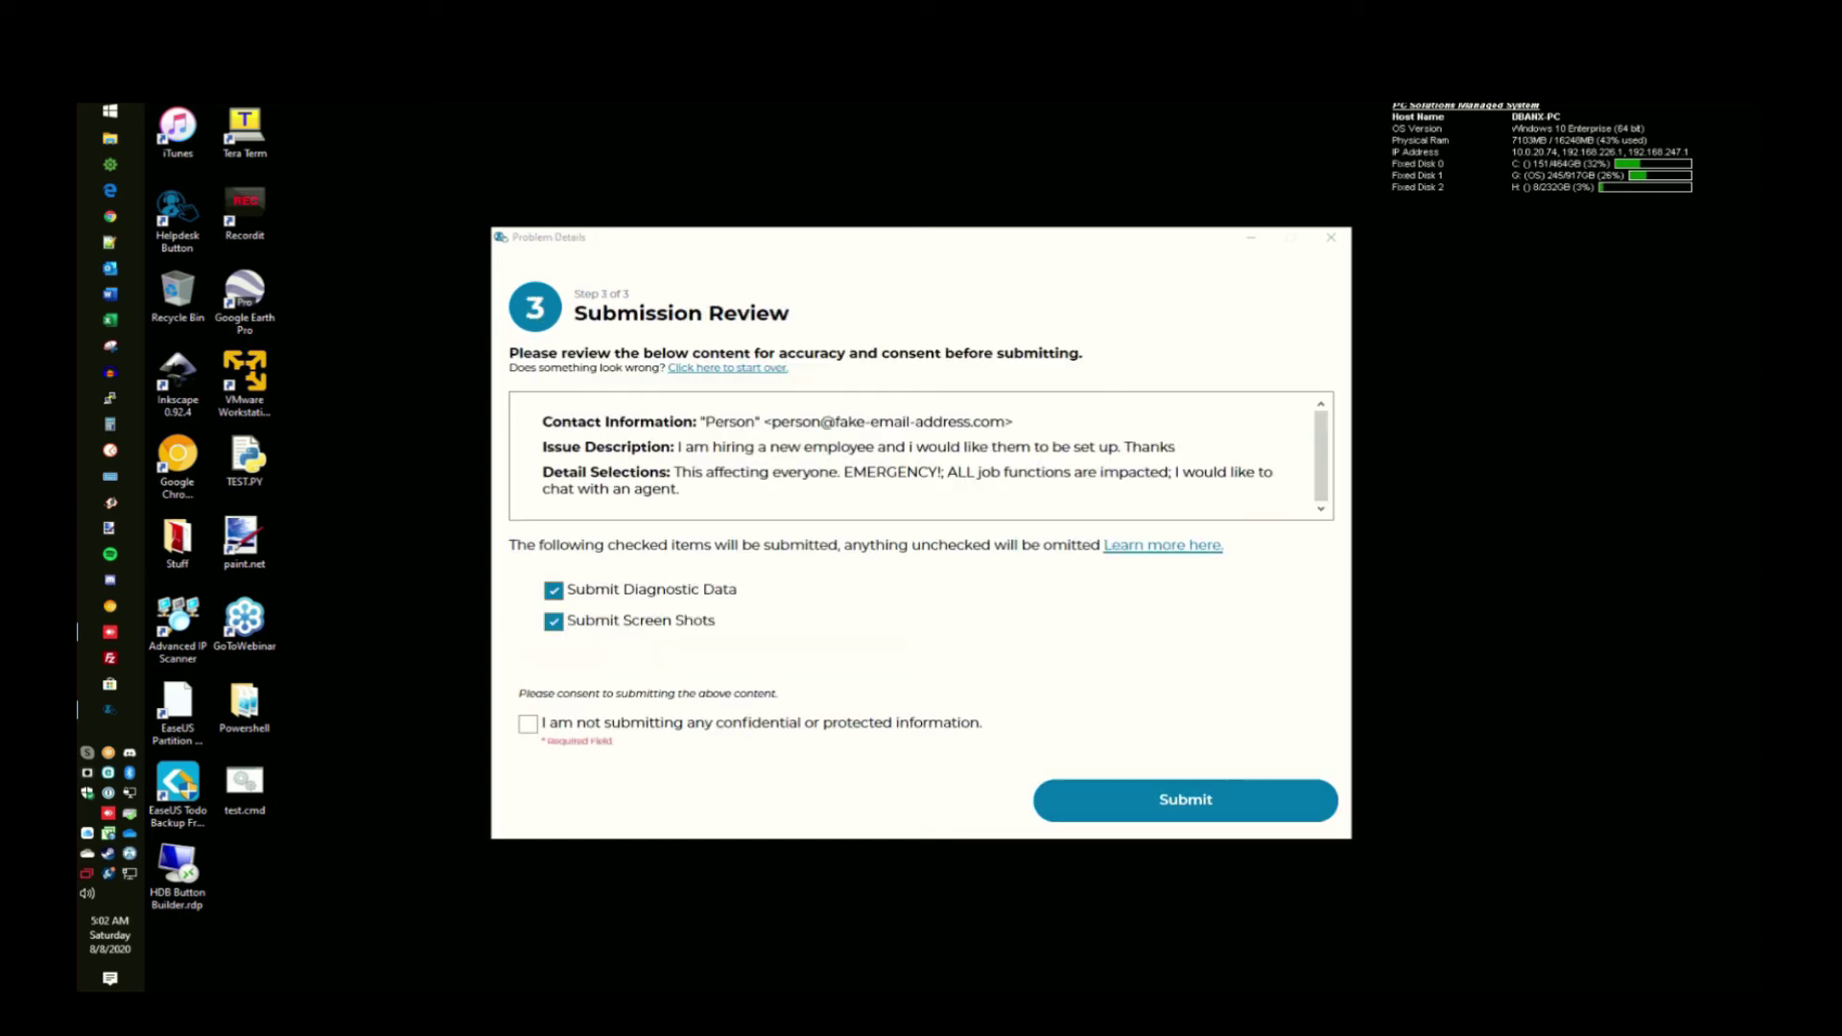
left_click(528, 724)
left_click(1185, 800)
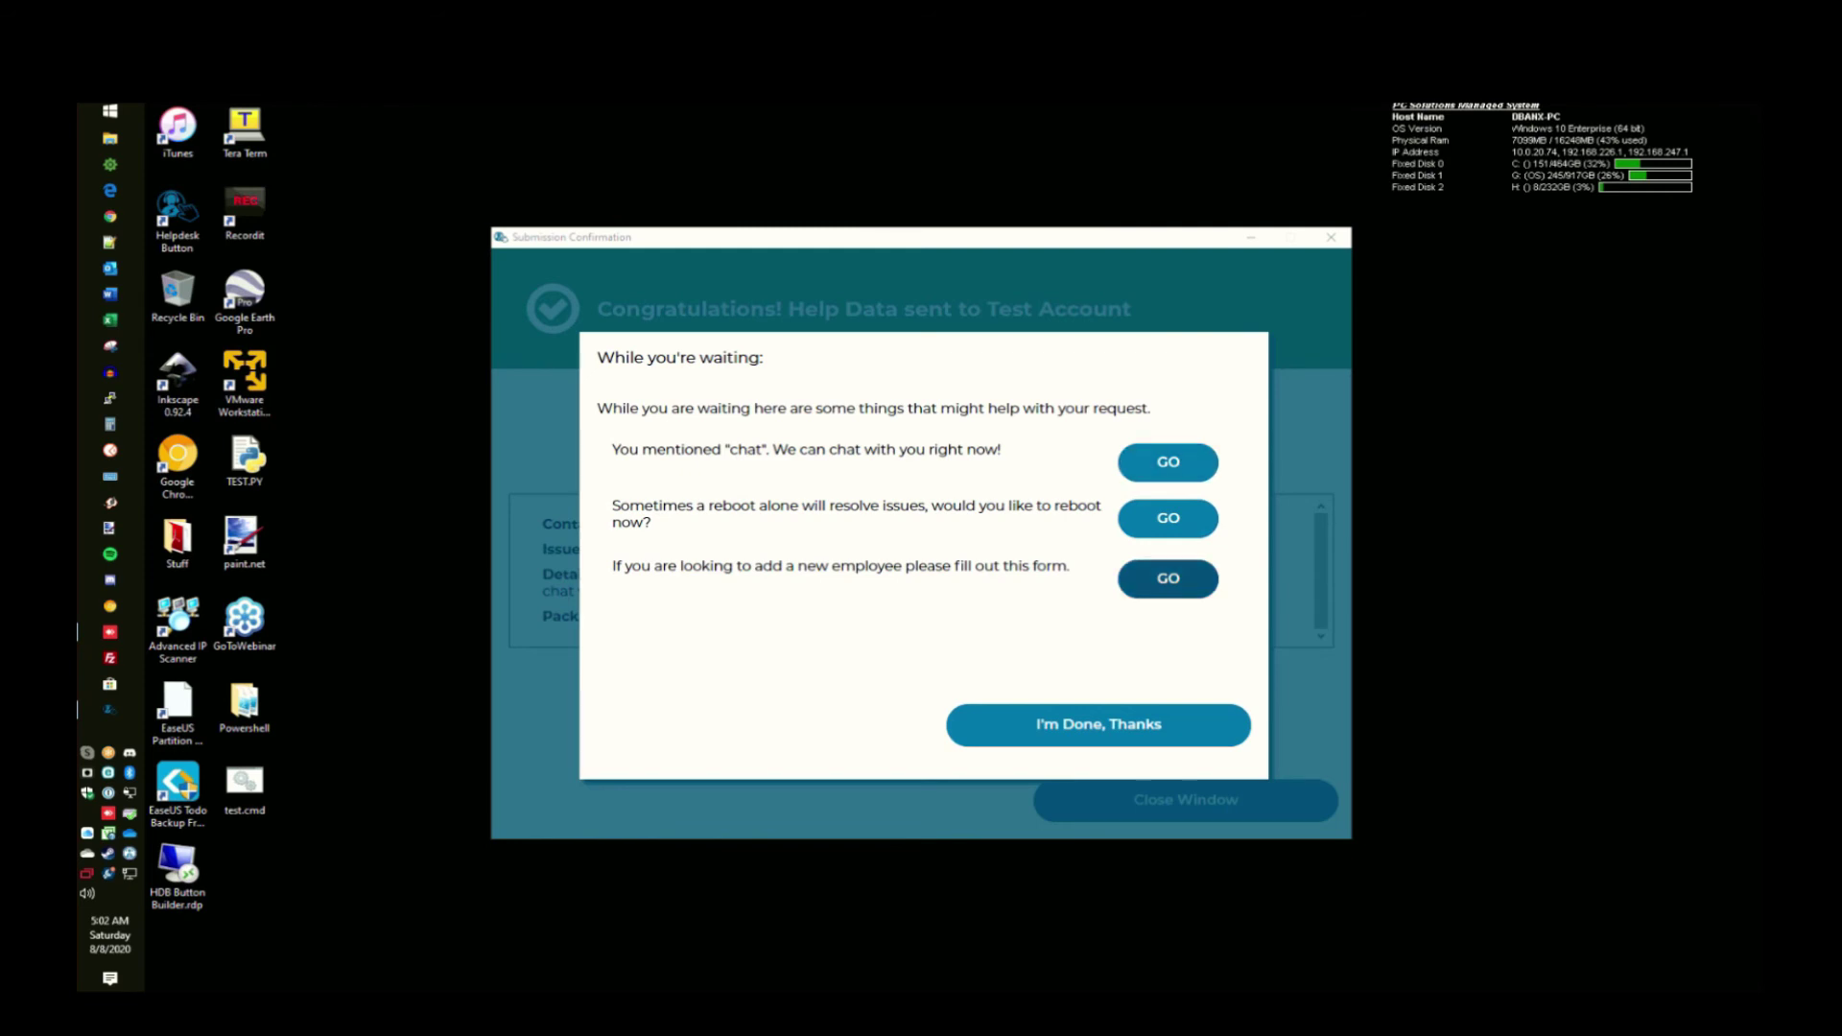
Step: Open the suggested new employee form, enter a name, select Option 1 and Option 3, submit it with the pre-filled Ticket ID and close it
left_click(1168, 578)
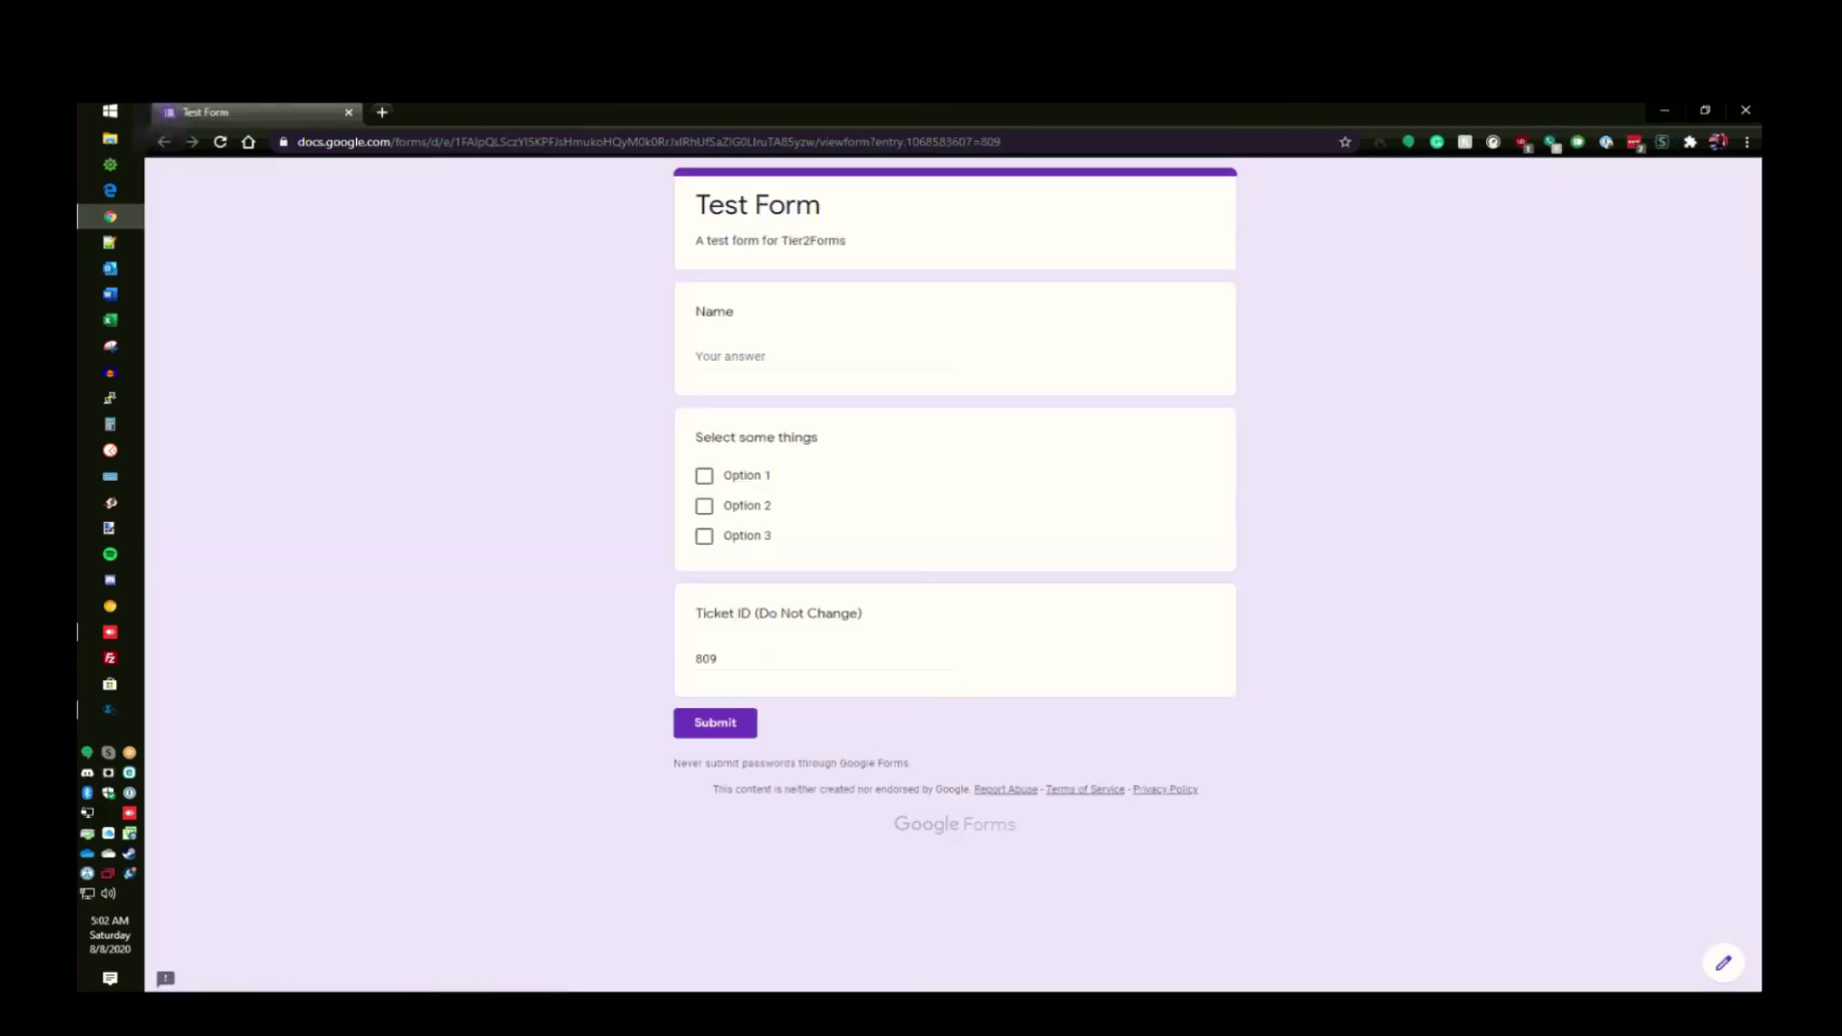
type("Daryl")
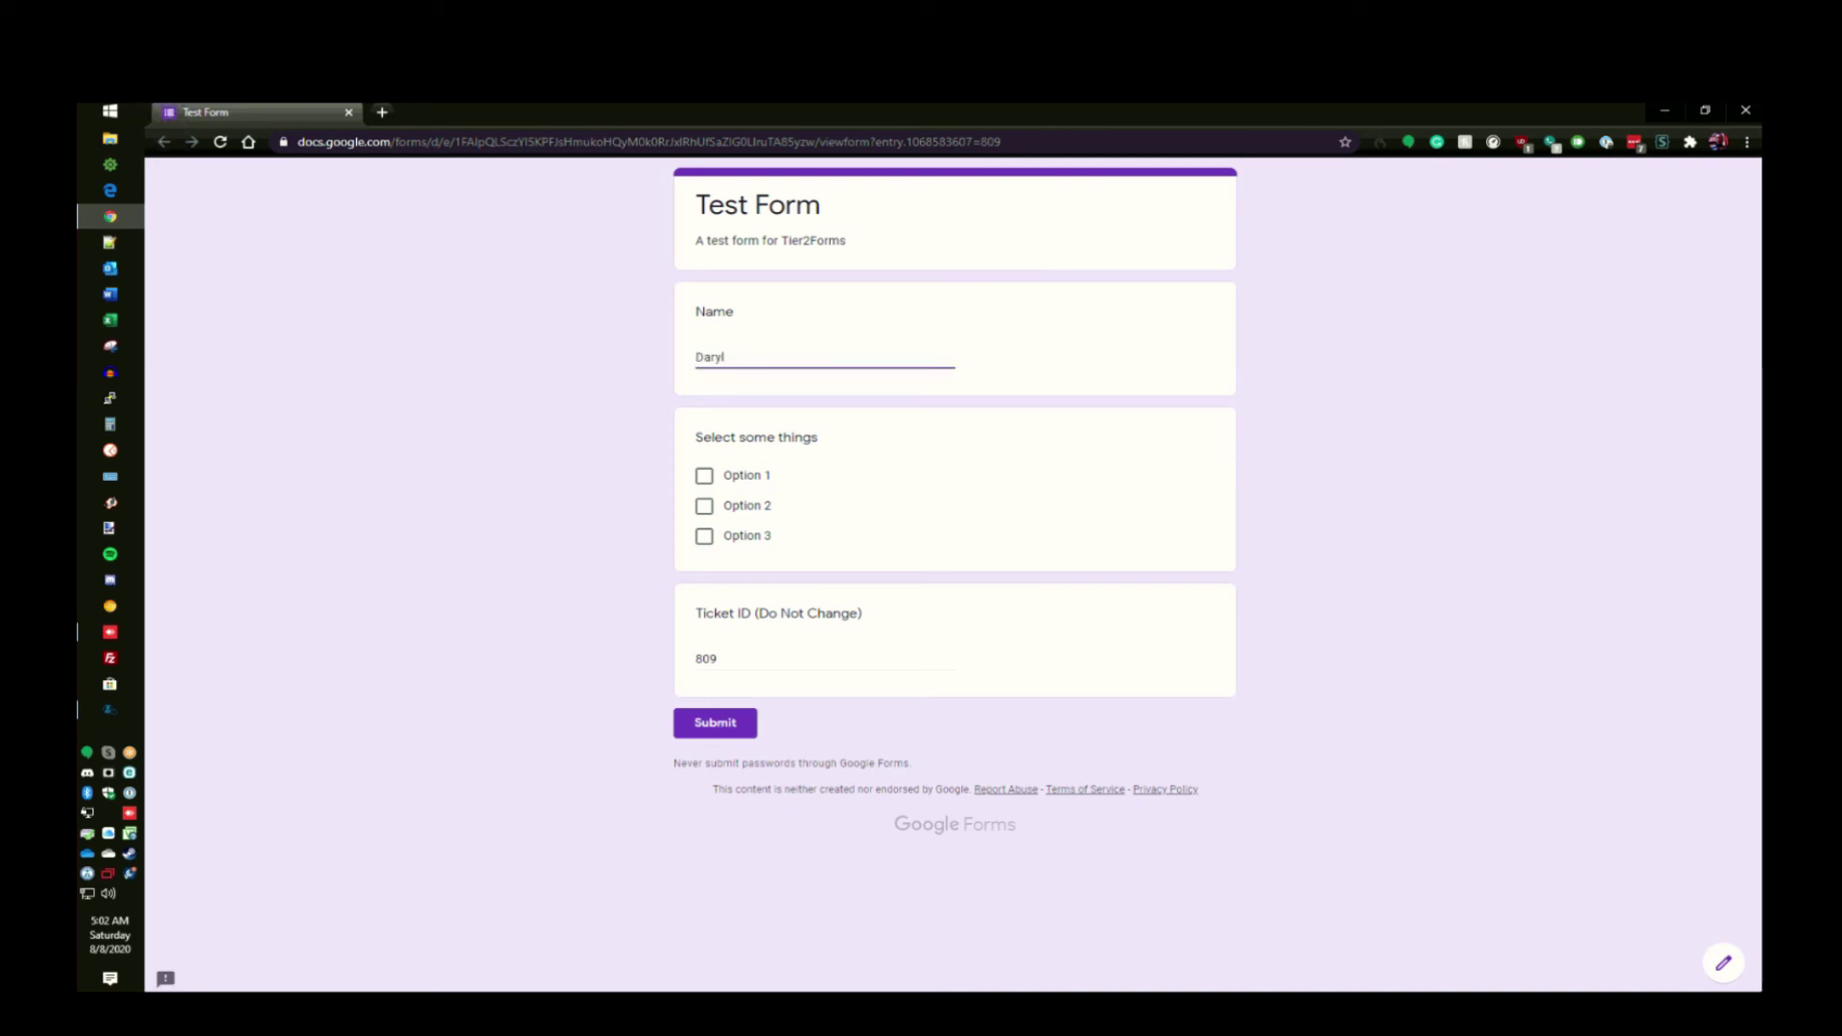
left_click(704, 476)
left_click(704, 537)
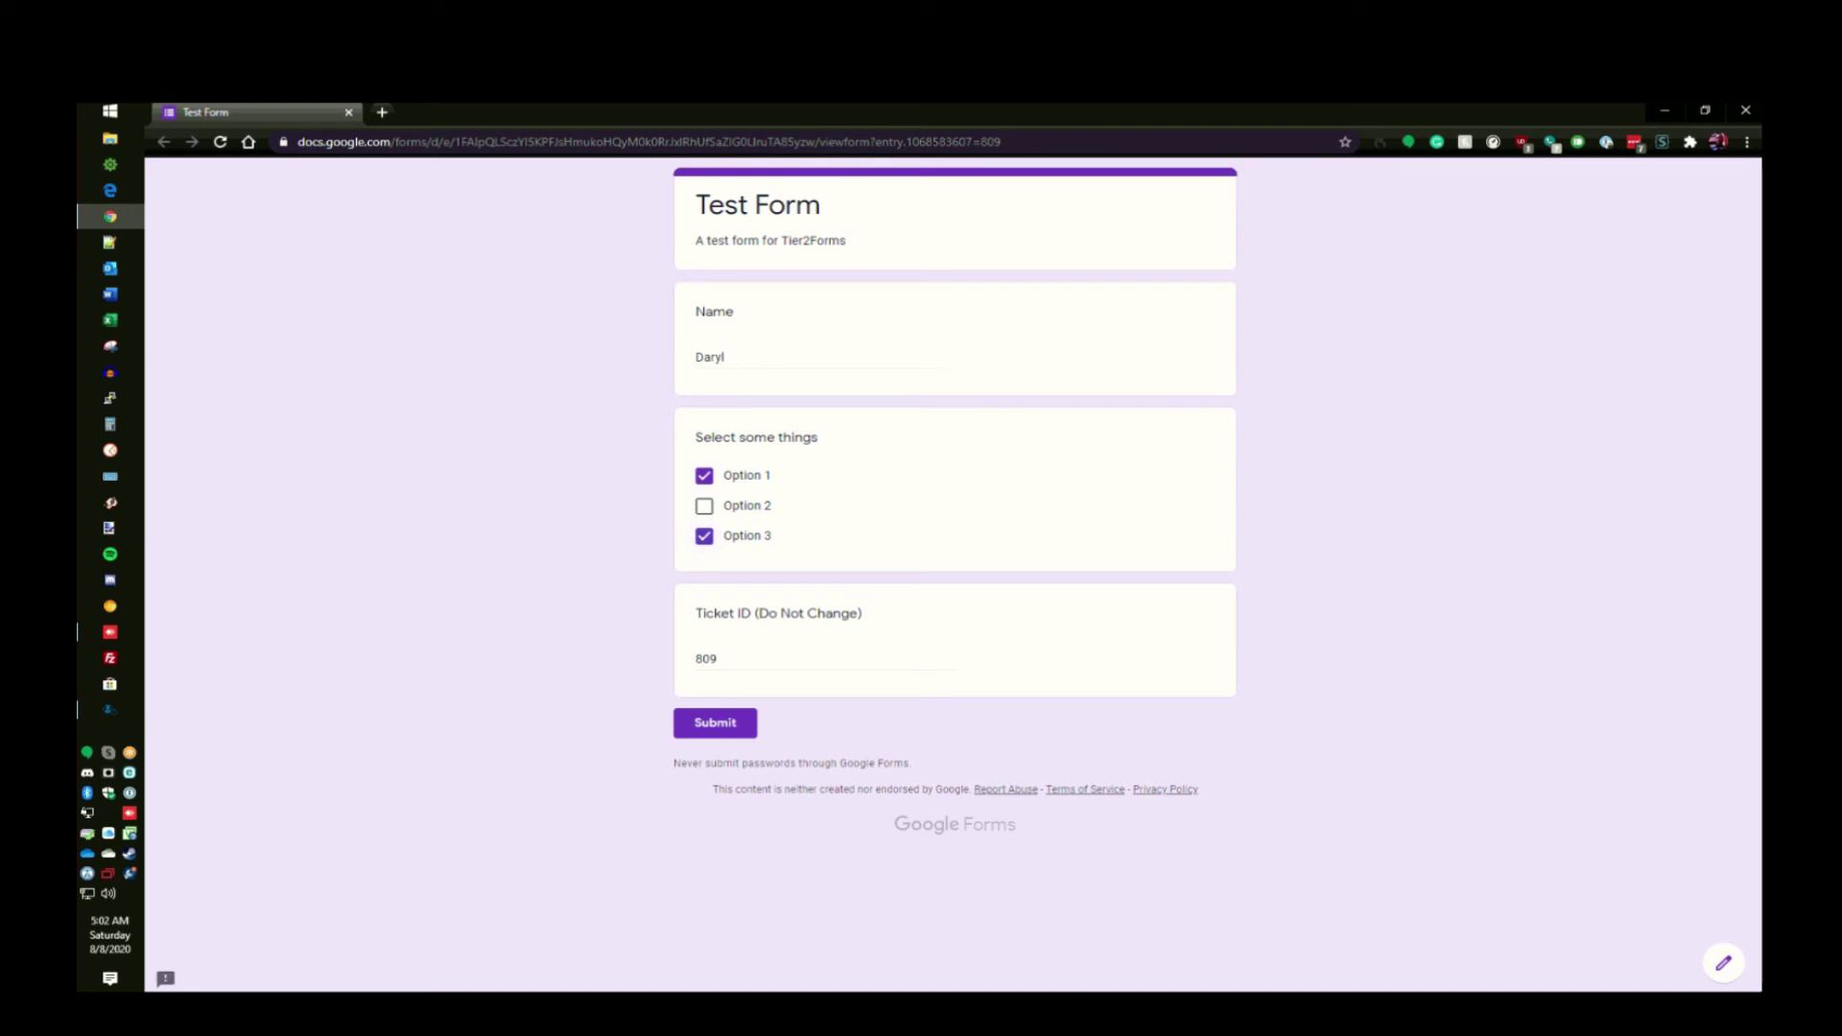
key("Tab")
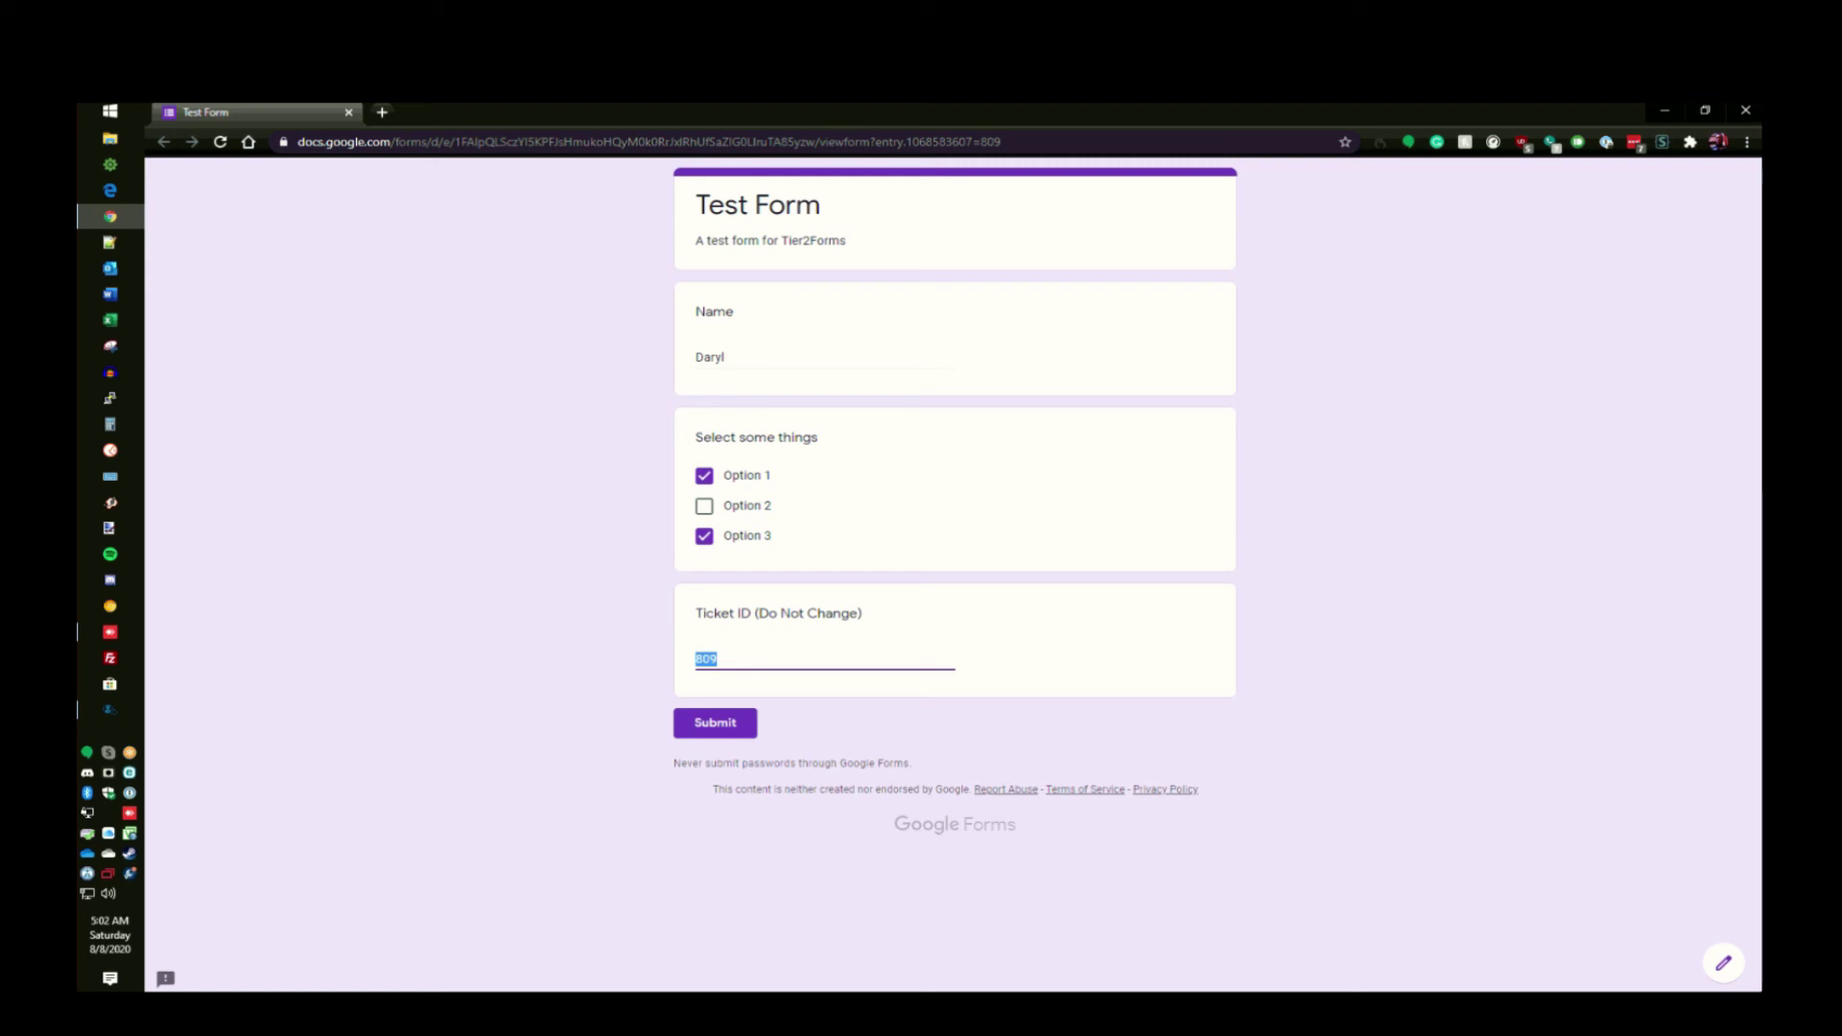
key("Tab")
key("Return")
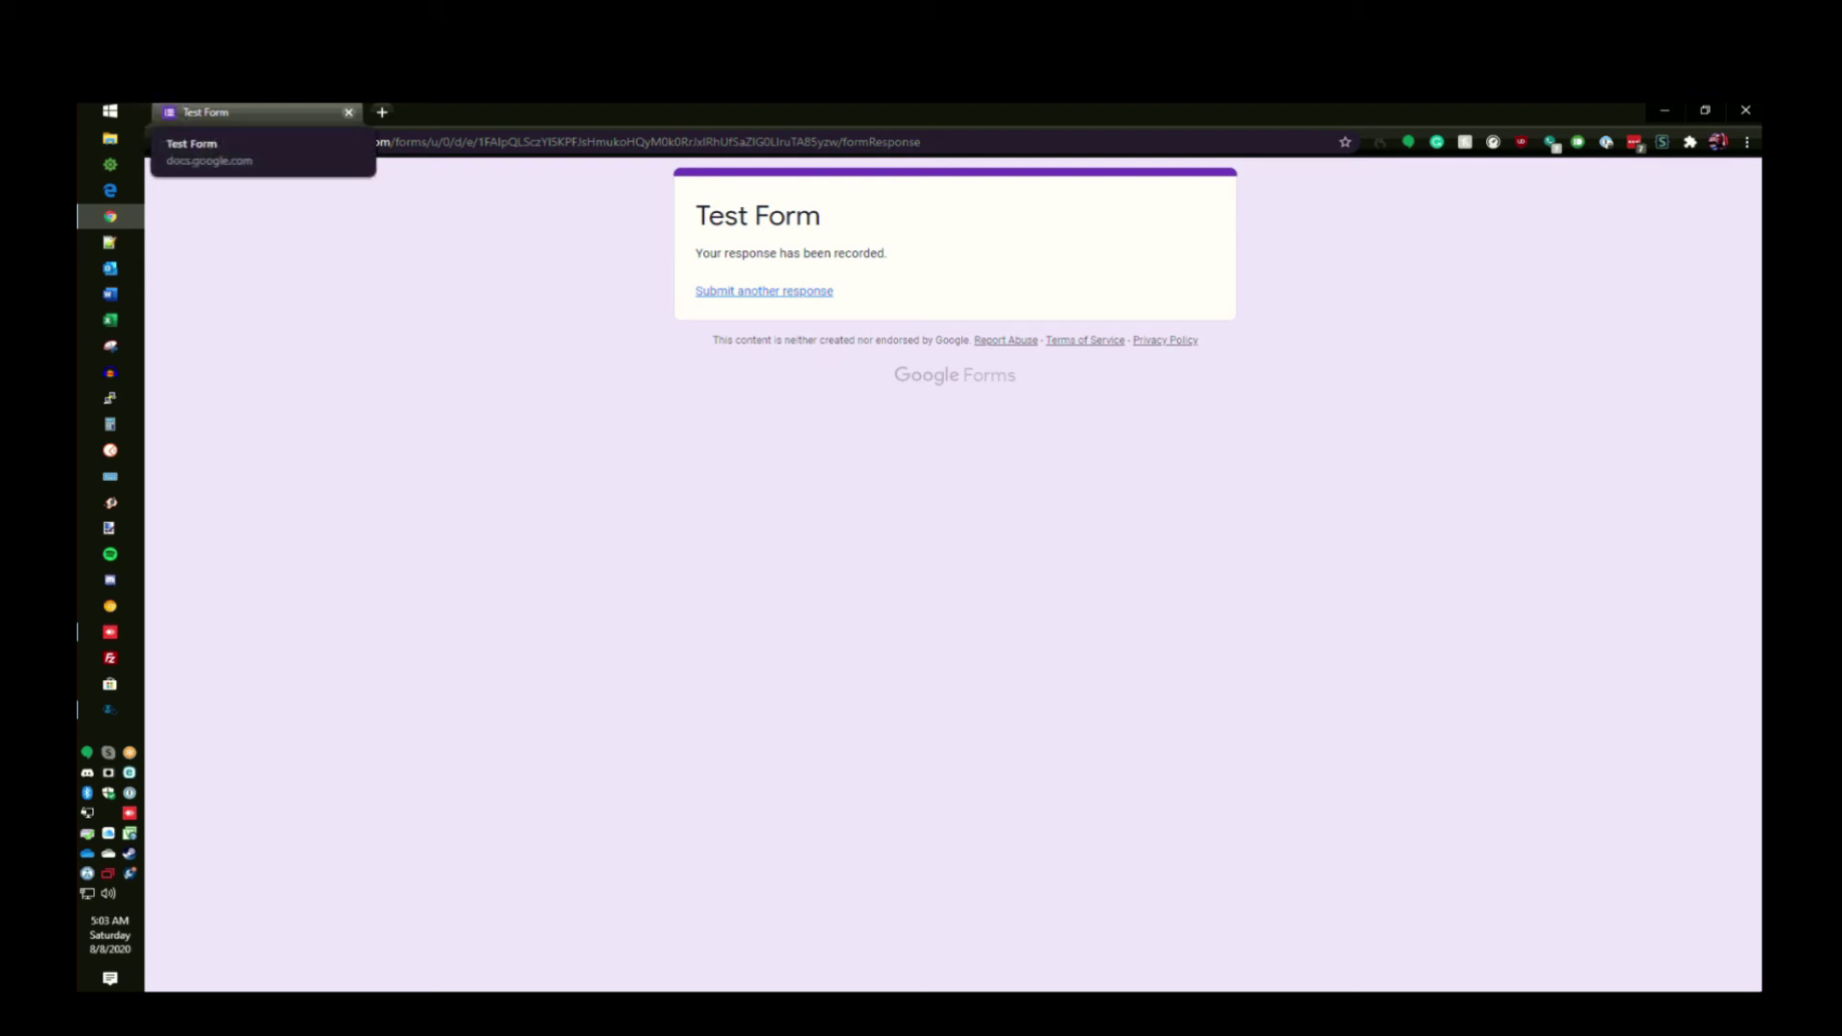
left_click(348, 112)
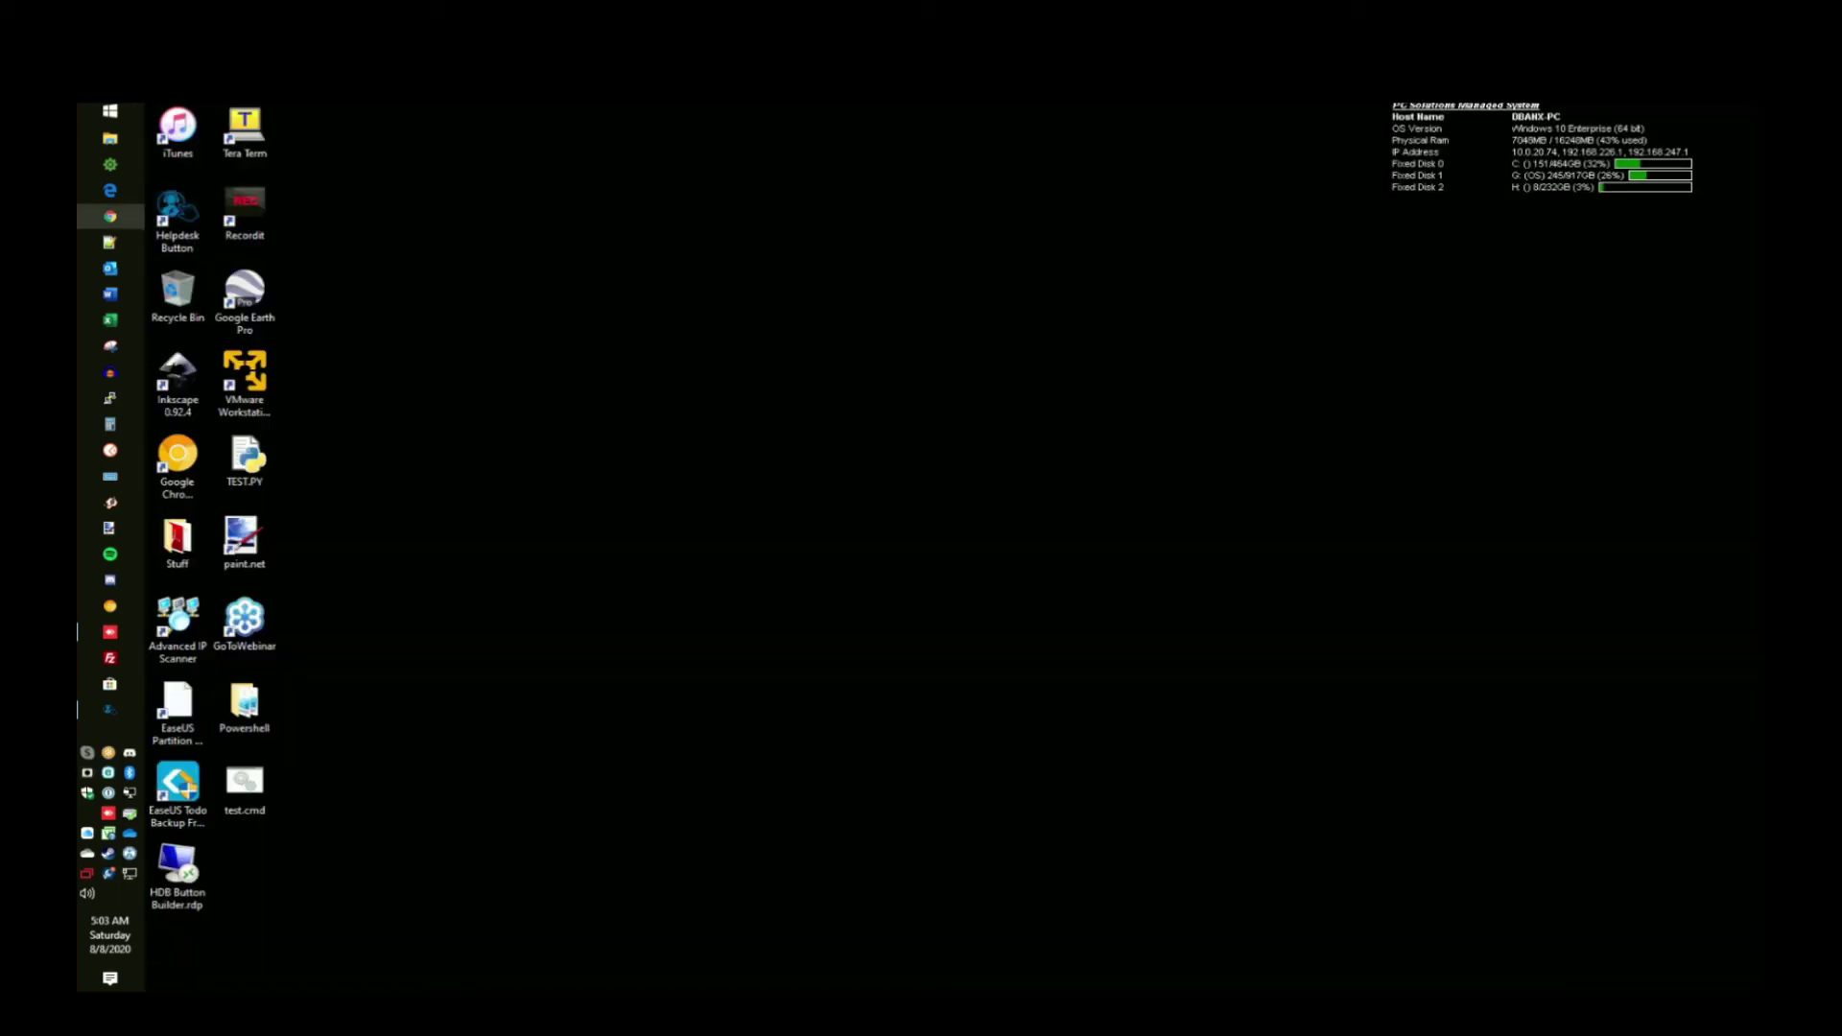
Step: Open staging.connectwisedev.com in Chrome and log in to ConnectWise Manage with the saved admin username and password
left_click(111, 216)
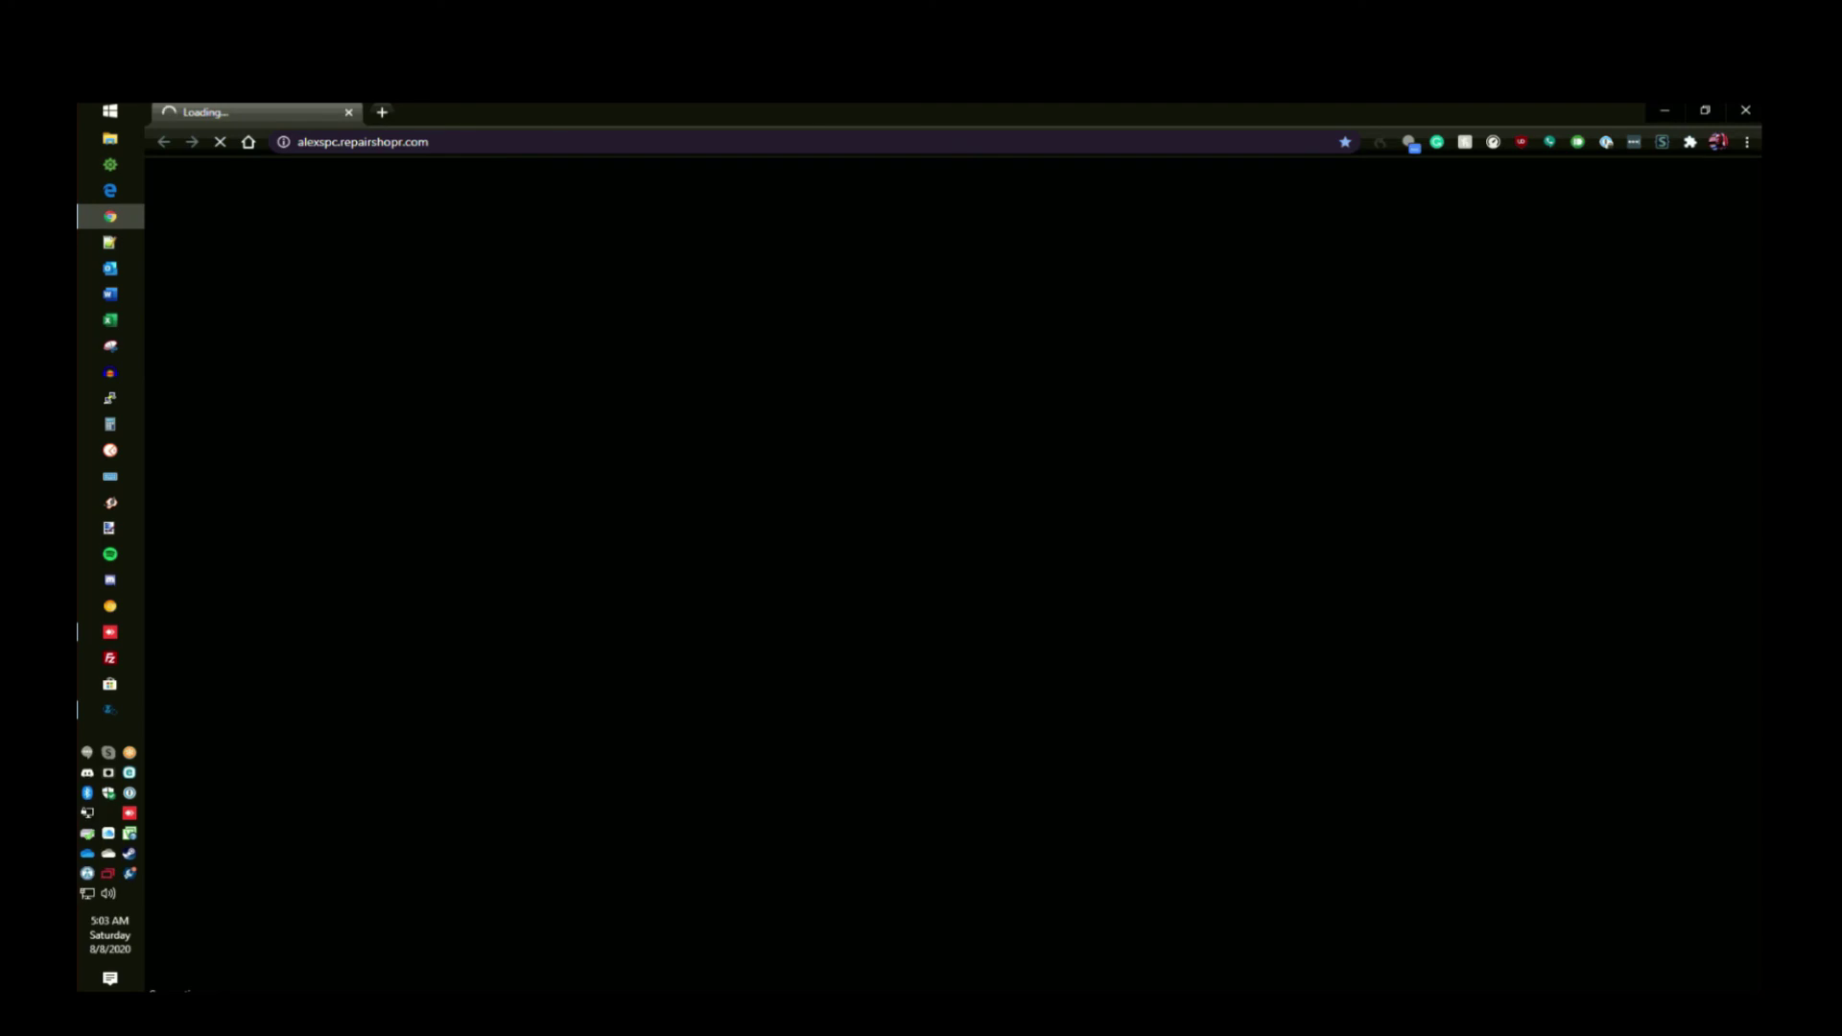
left_click(382, 112)
left_click(349, 112)
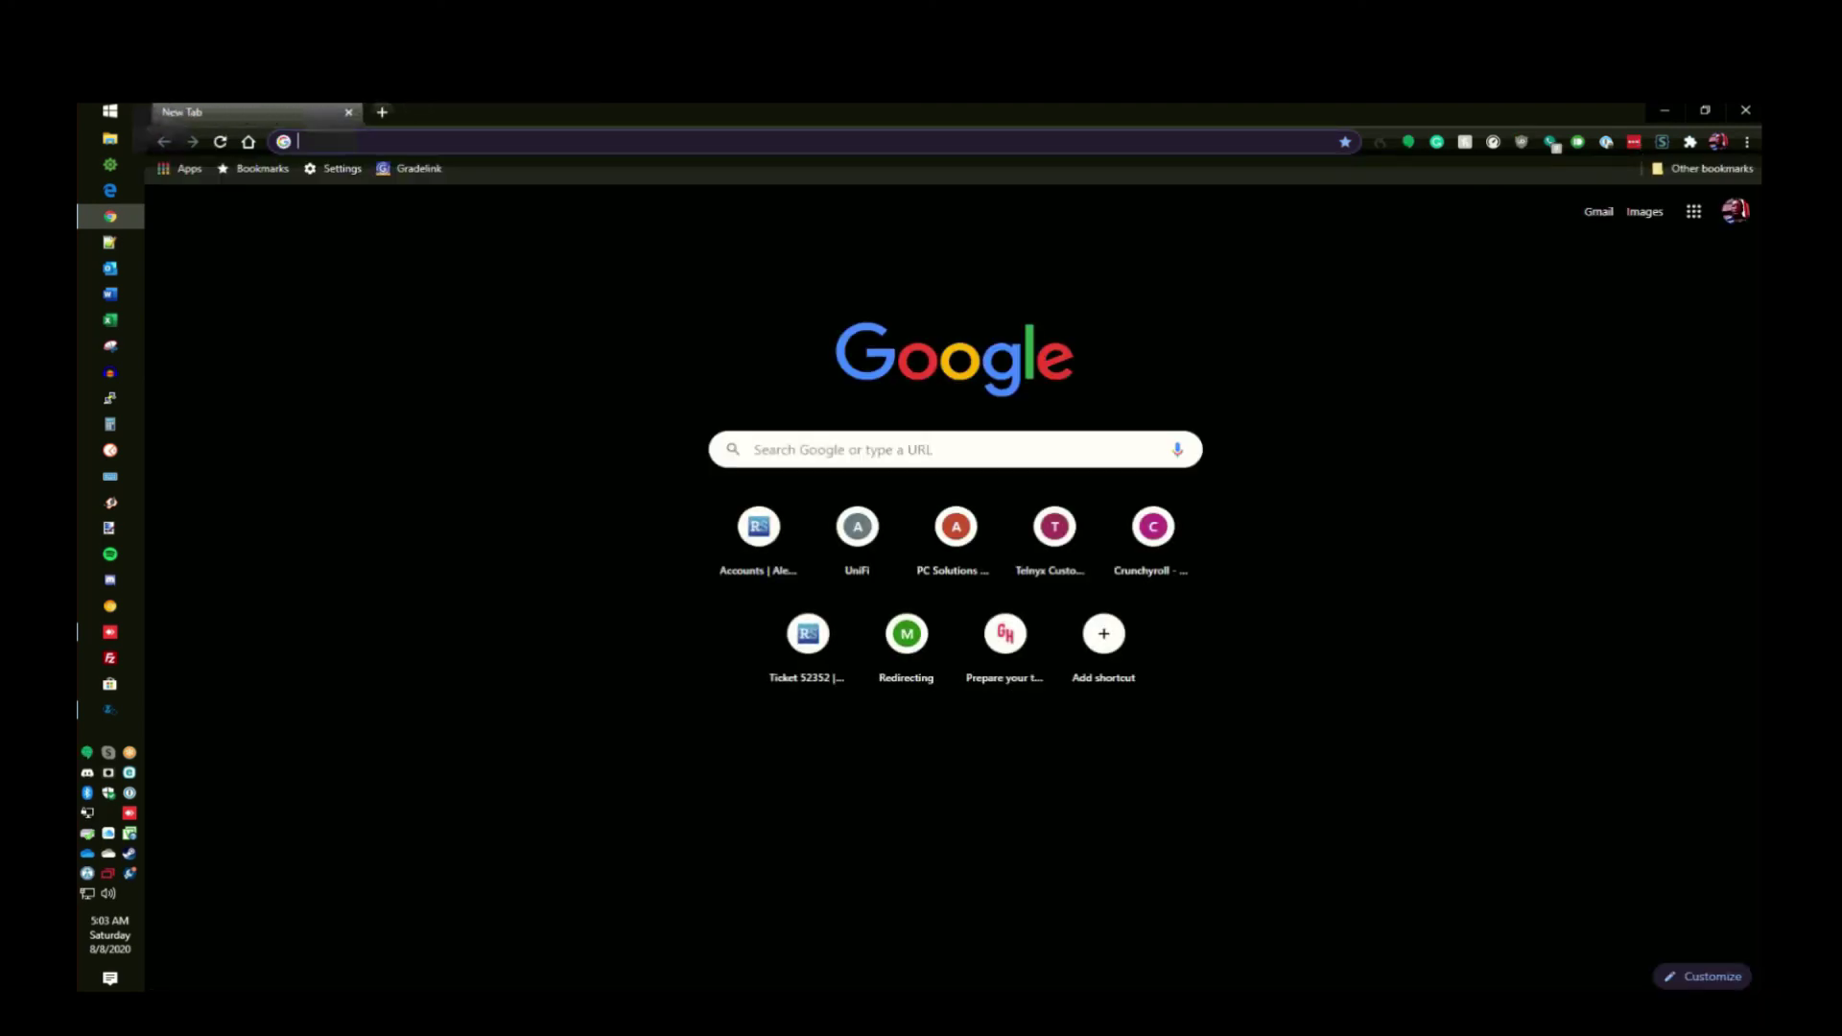
type("staging")
key("Return")
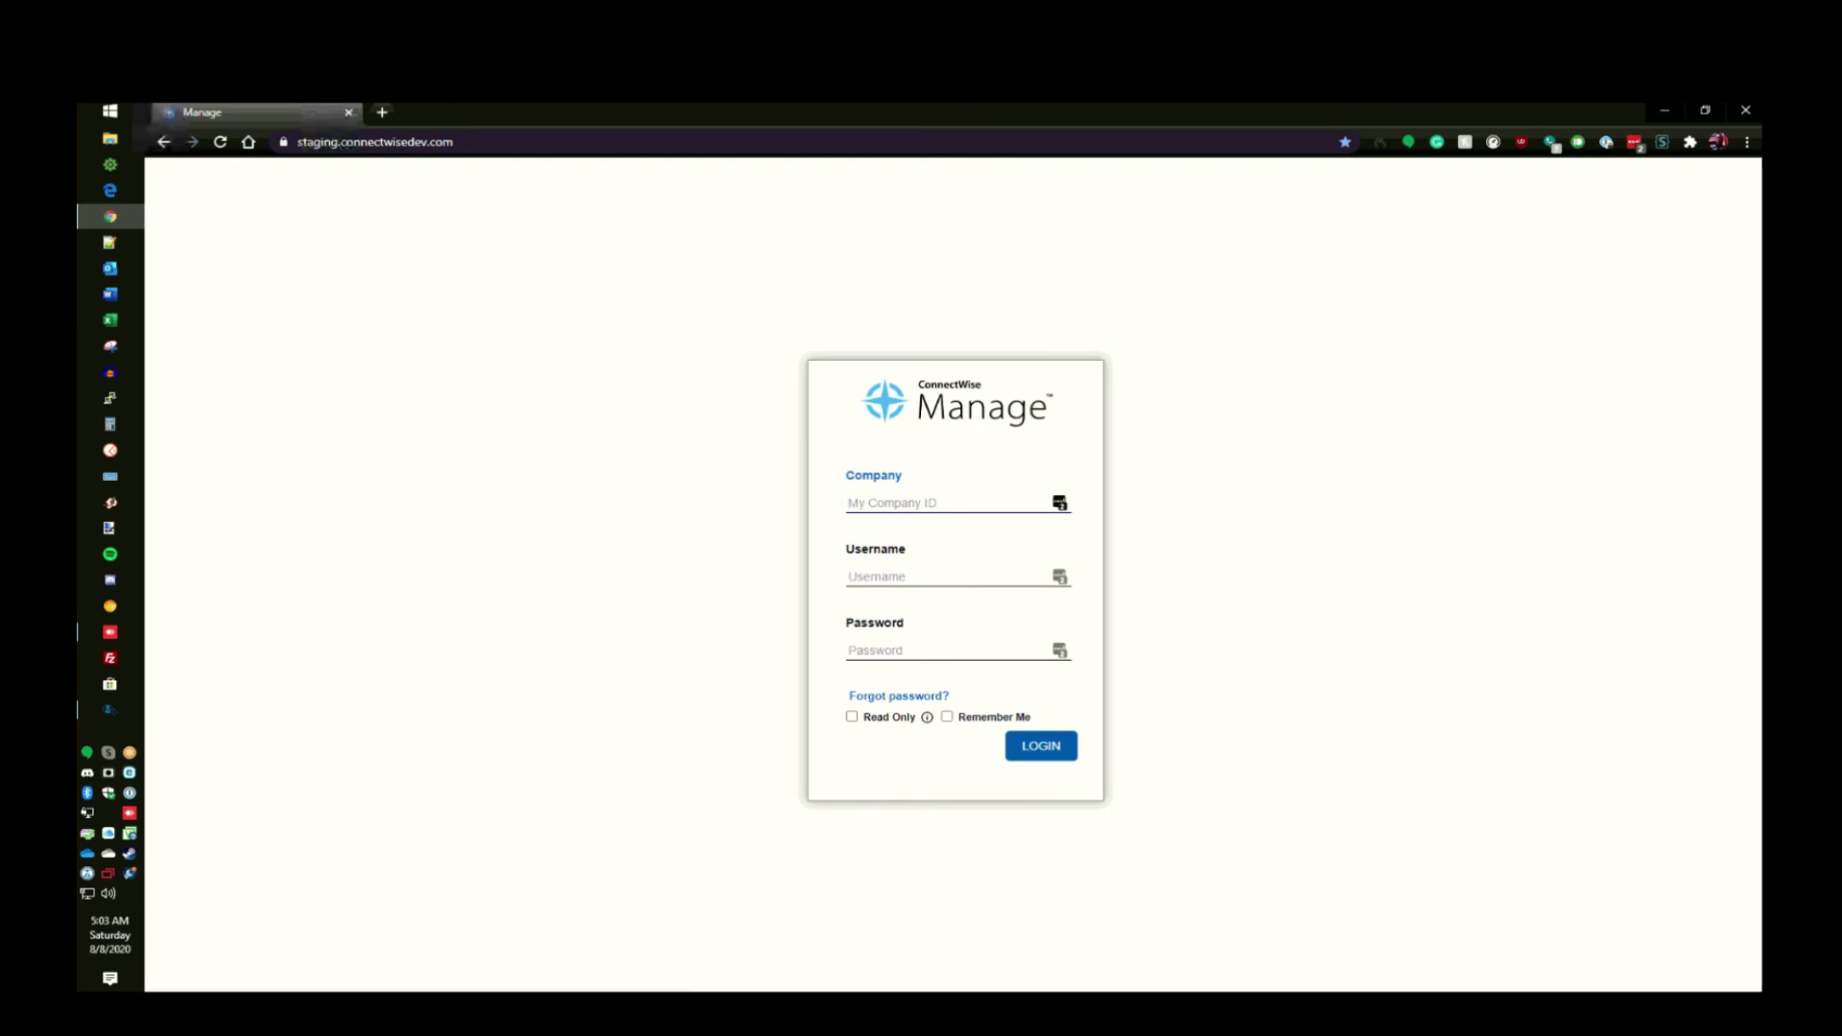
left_click(1059, 503)
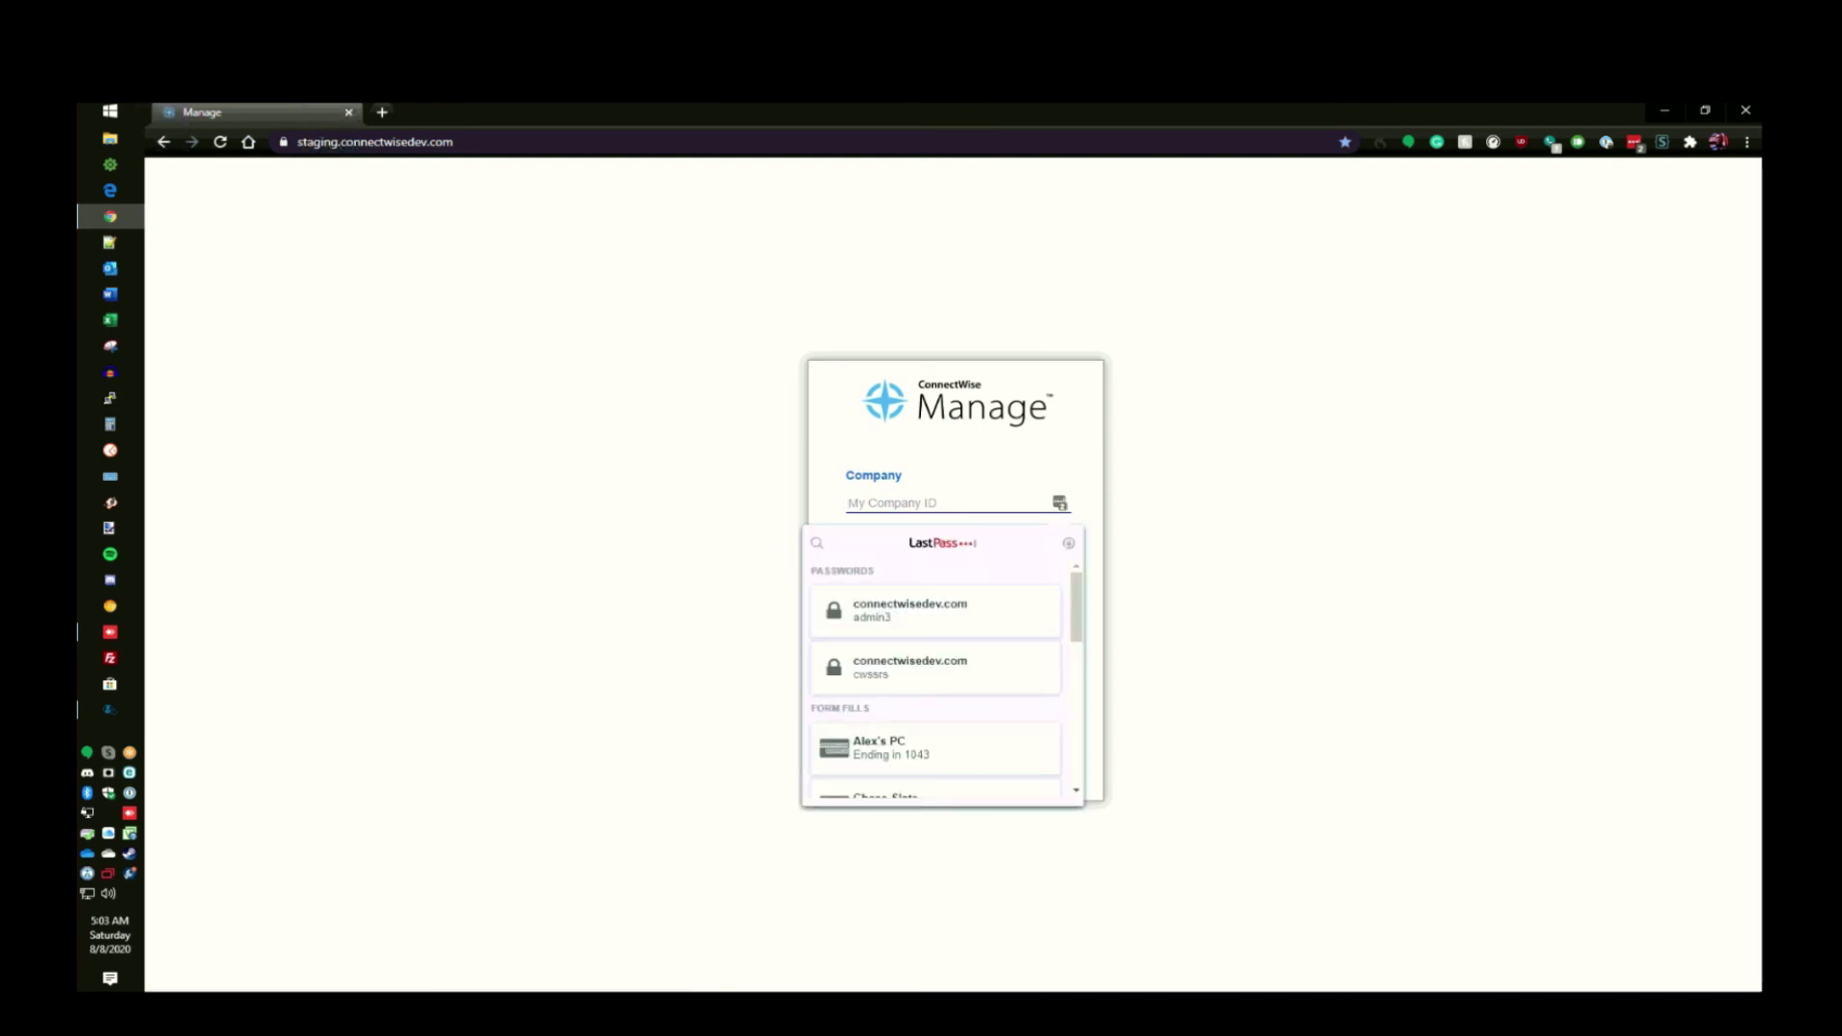
left_click(936, 610)
left_click(1040, 745)
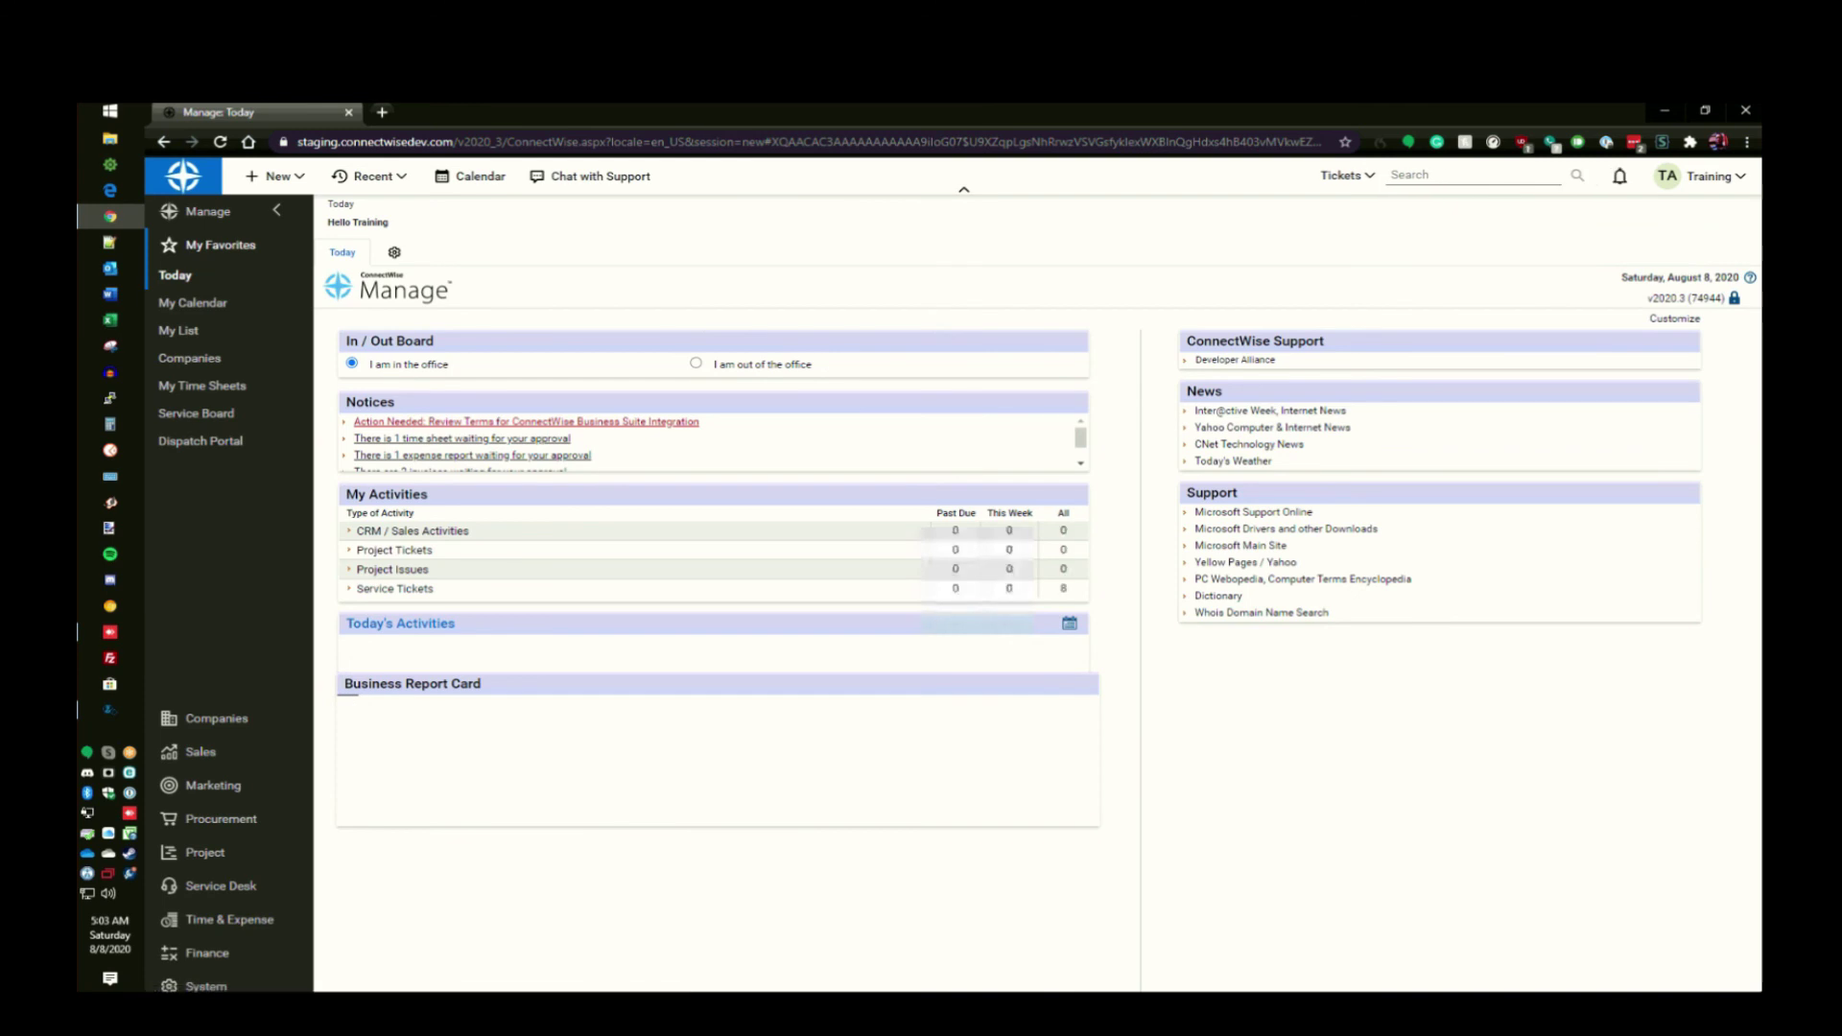
Step: Open the newest ticket, about hiring a new employee, from the Service Desk's service board
left_click(220, 885)
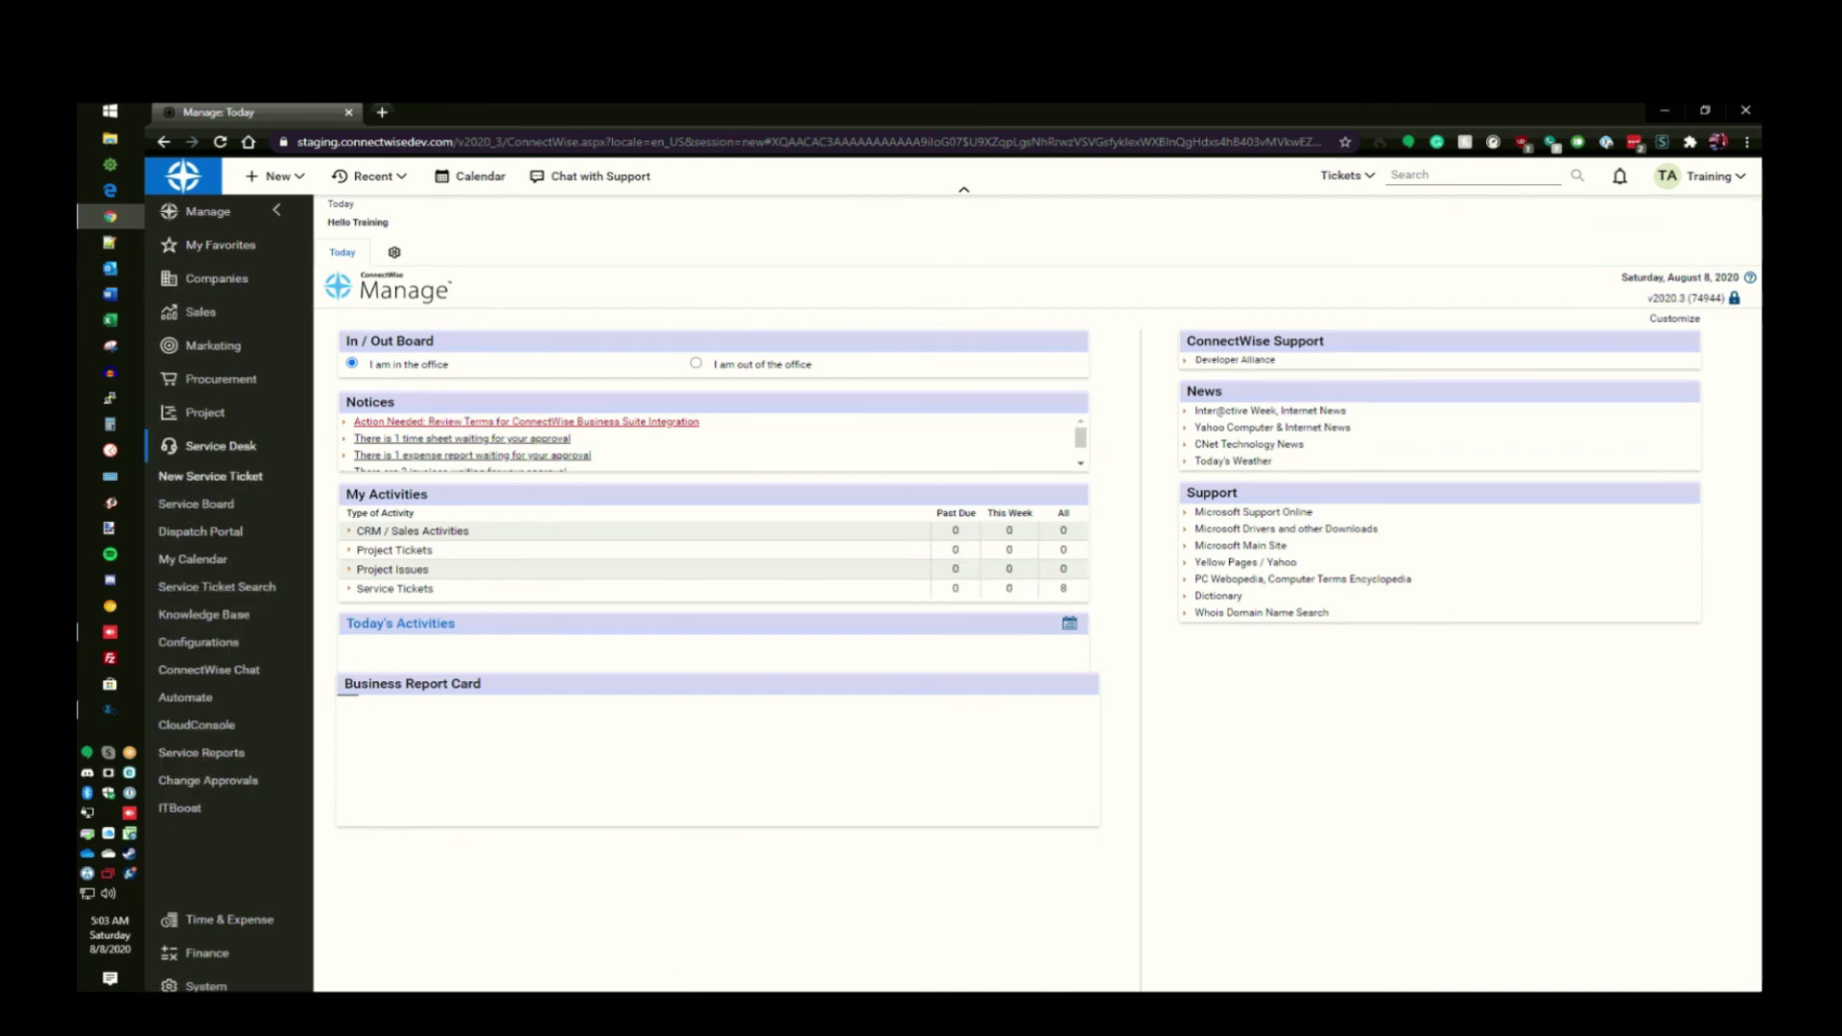
left_click(197, 504)
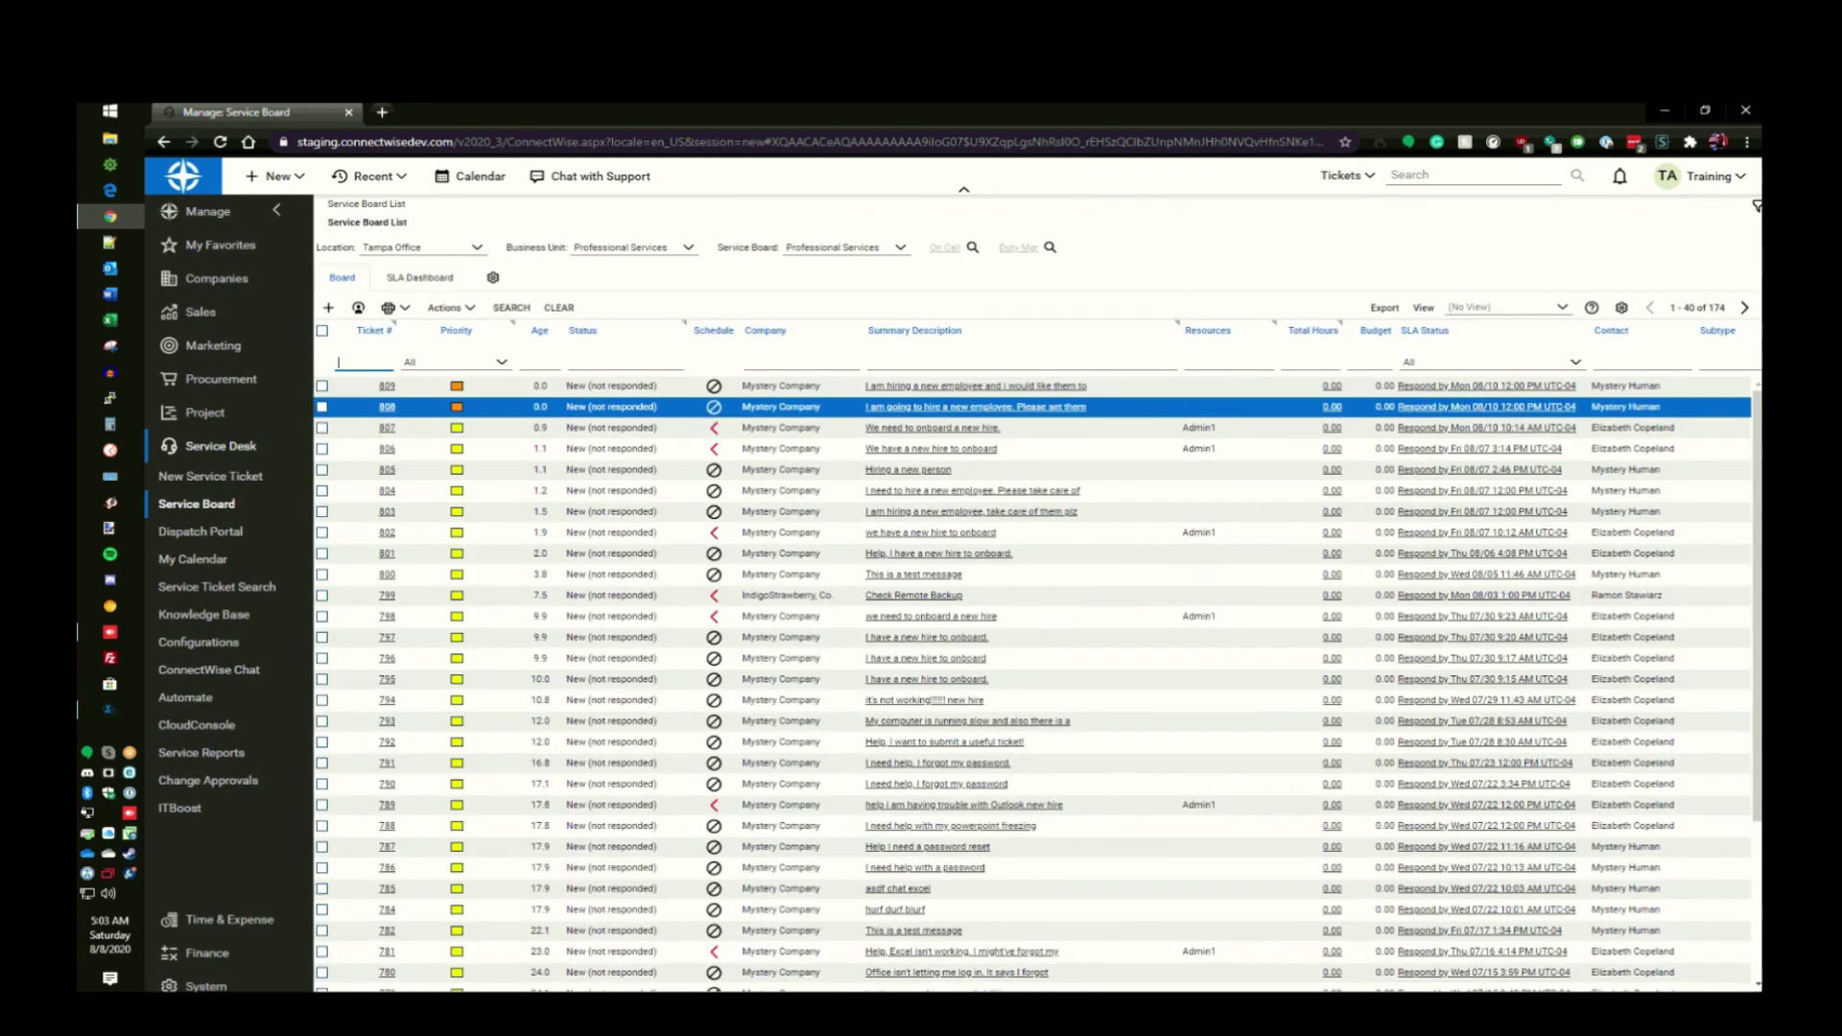
left_click(975, 385)
key("Return")
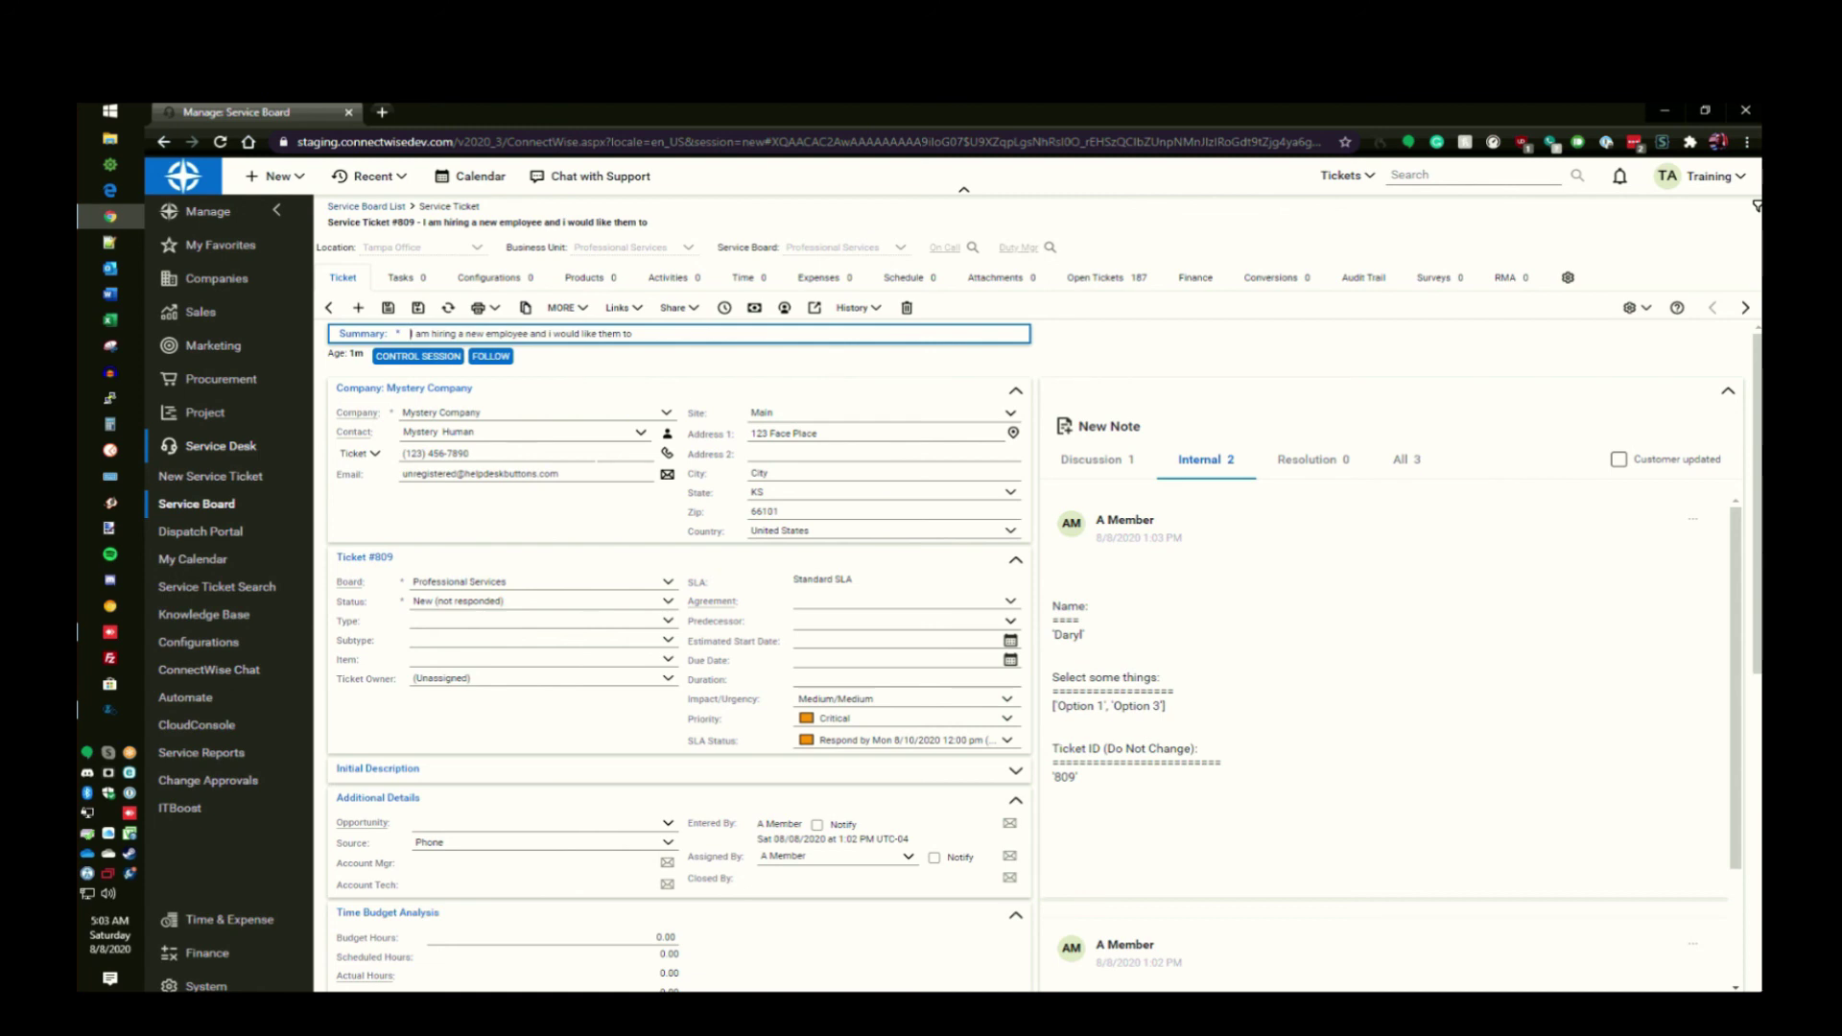
Step: Examine the submitted form answers in the ticket's internal note and close the browser
left_click_drag(1053, 589, 1078, 779)
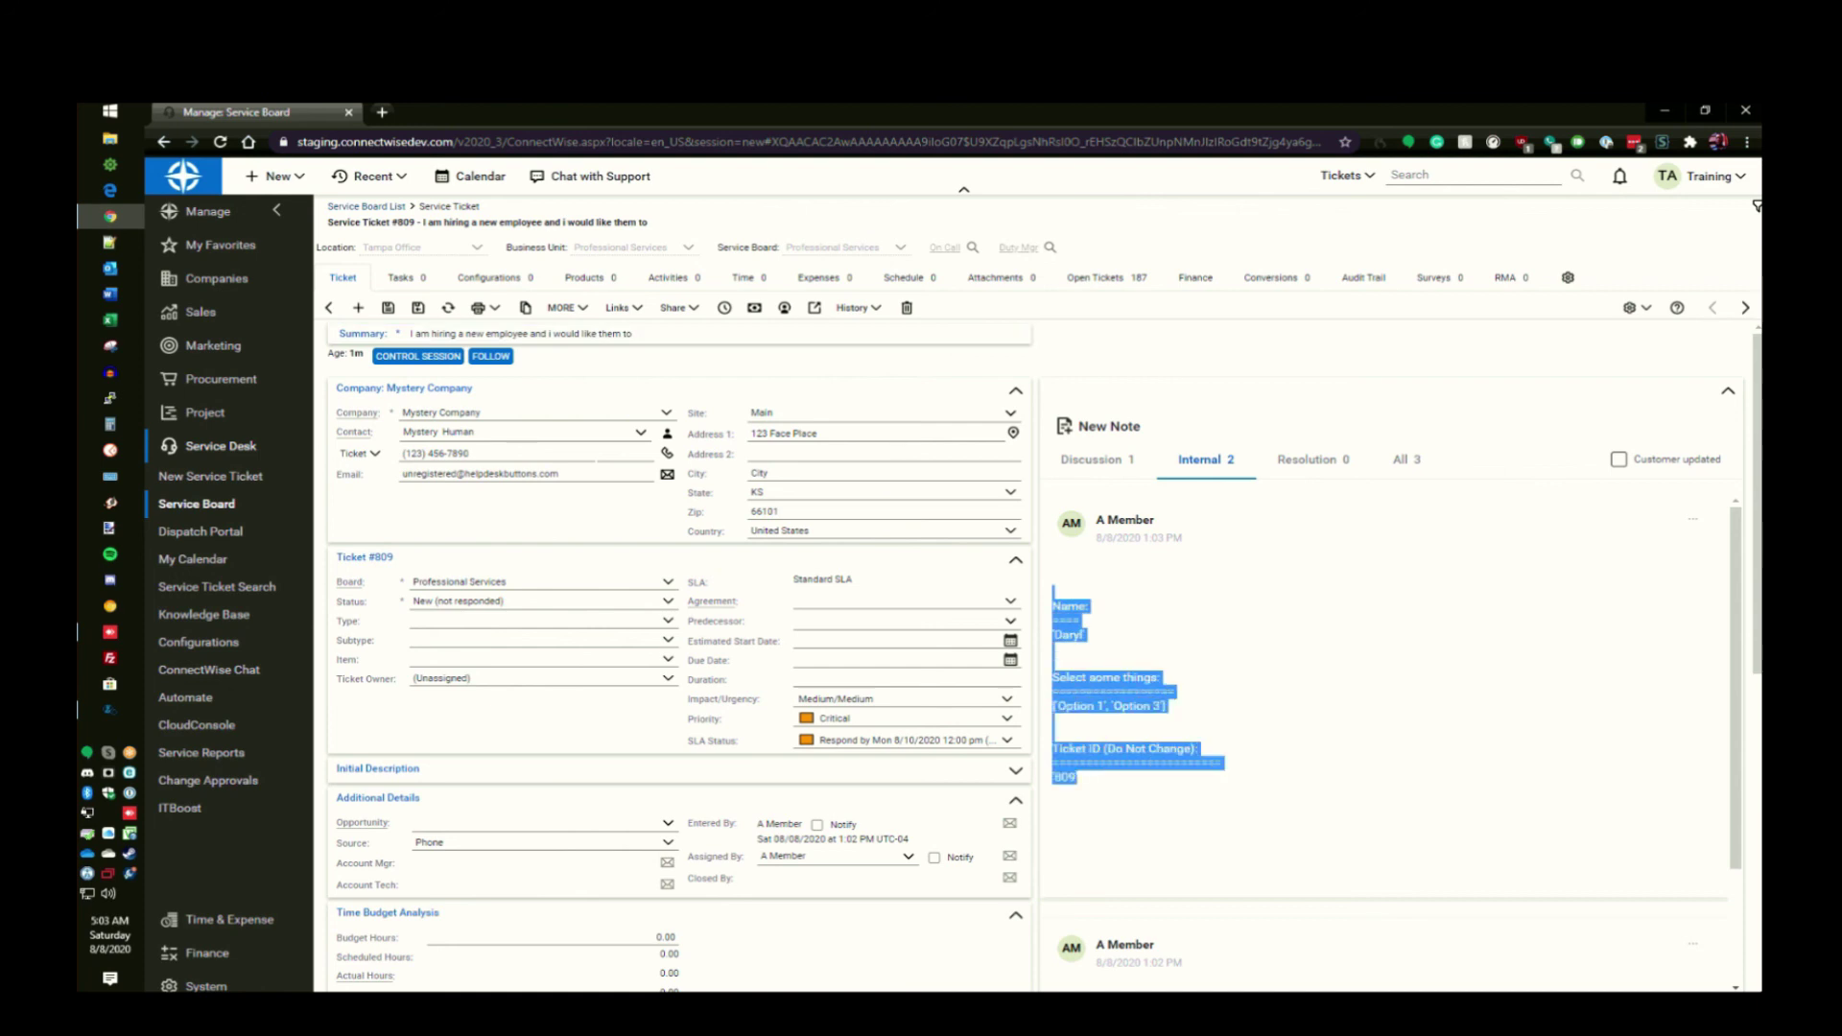
left_click(1078, 779)
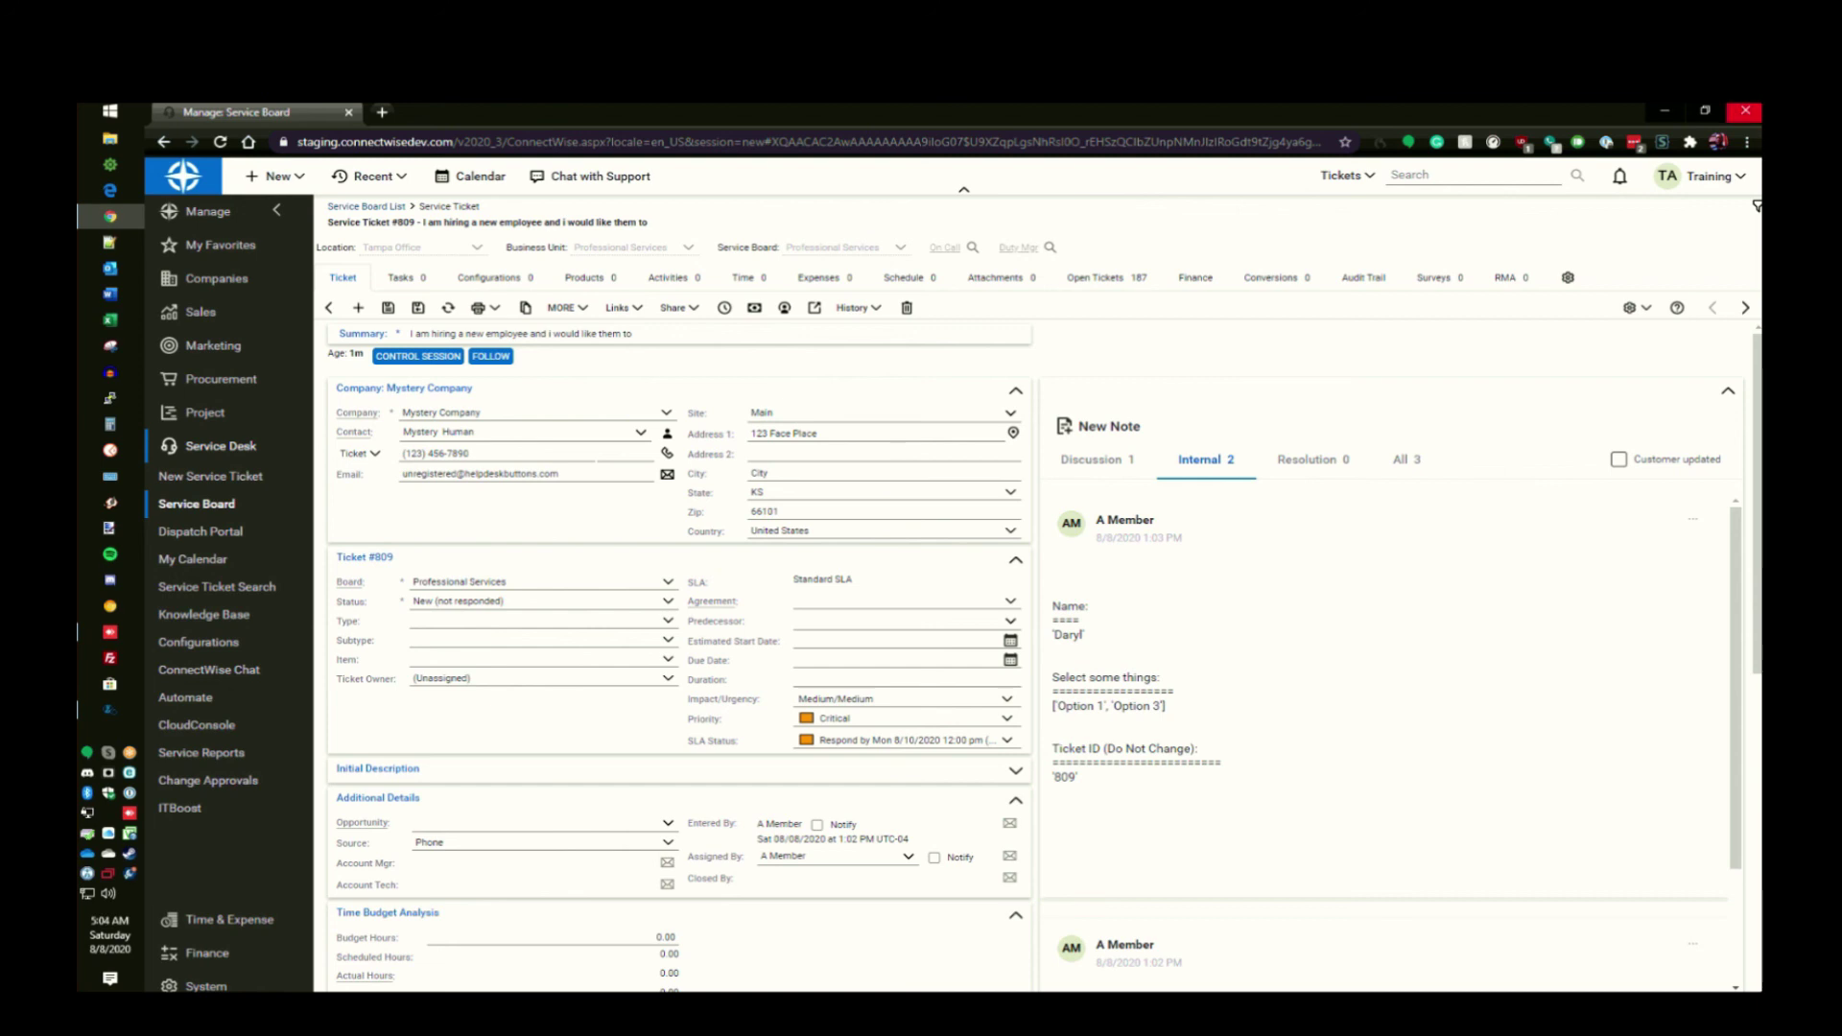
left_click(1745, 110)
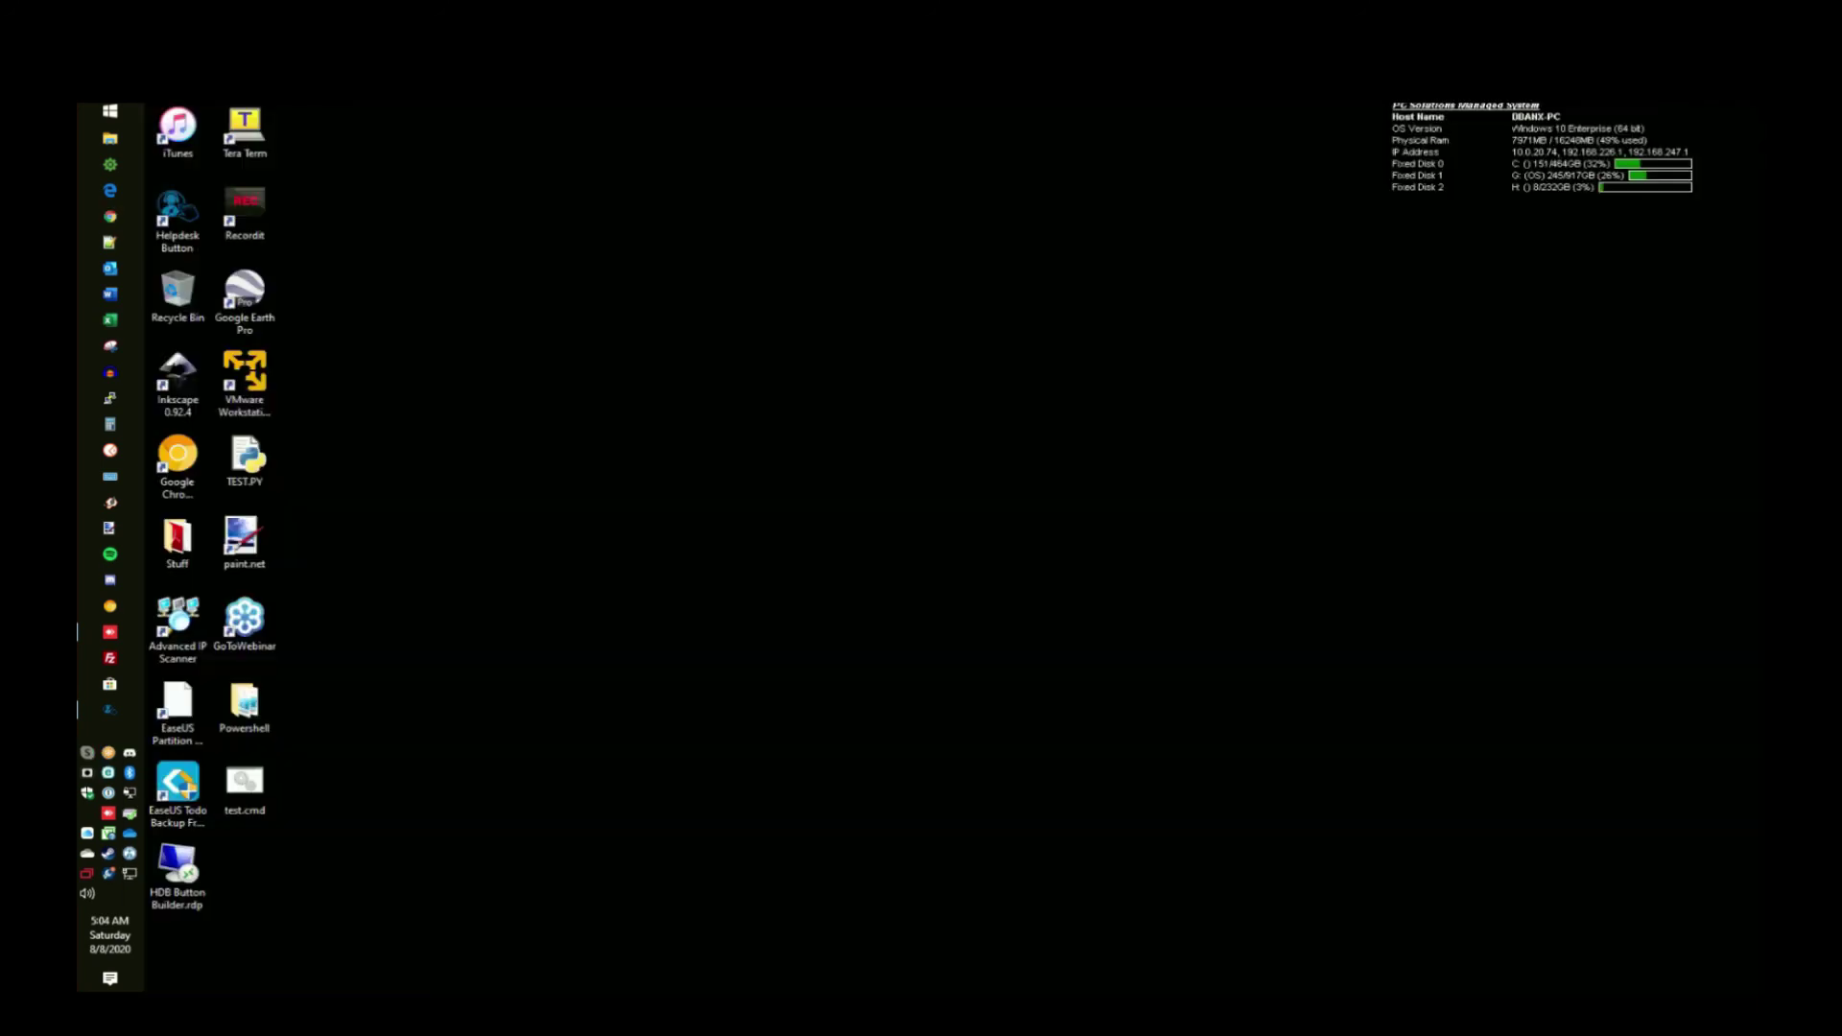